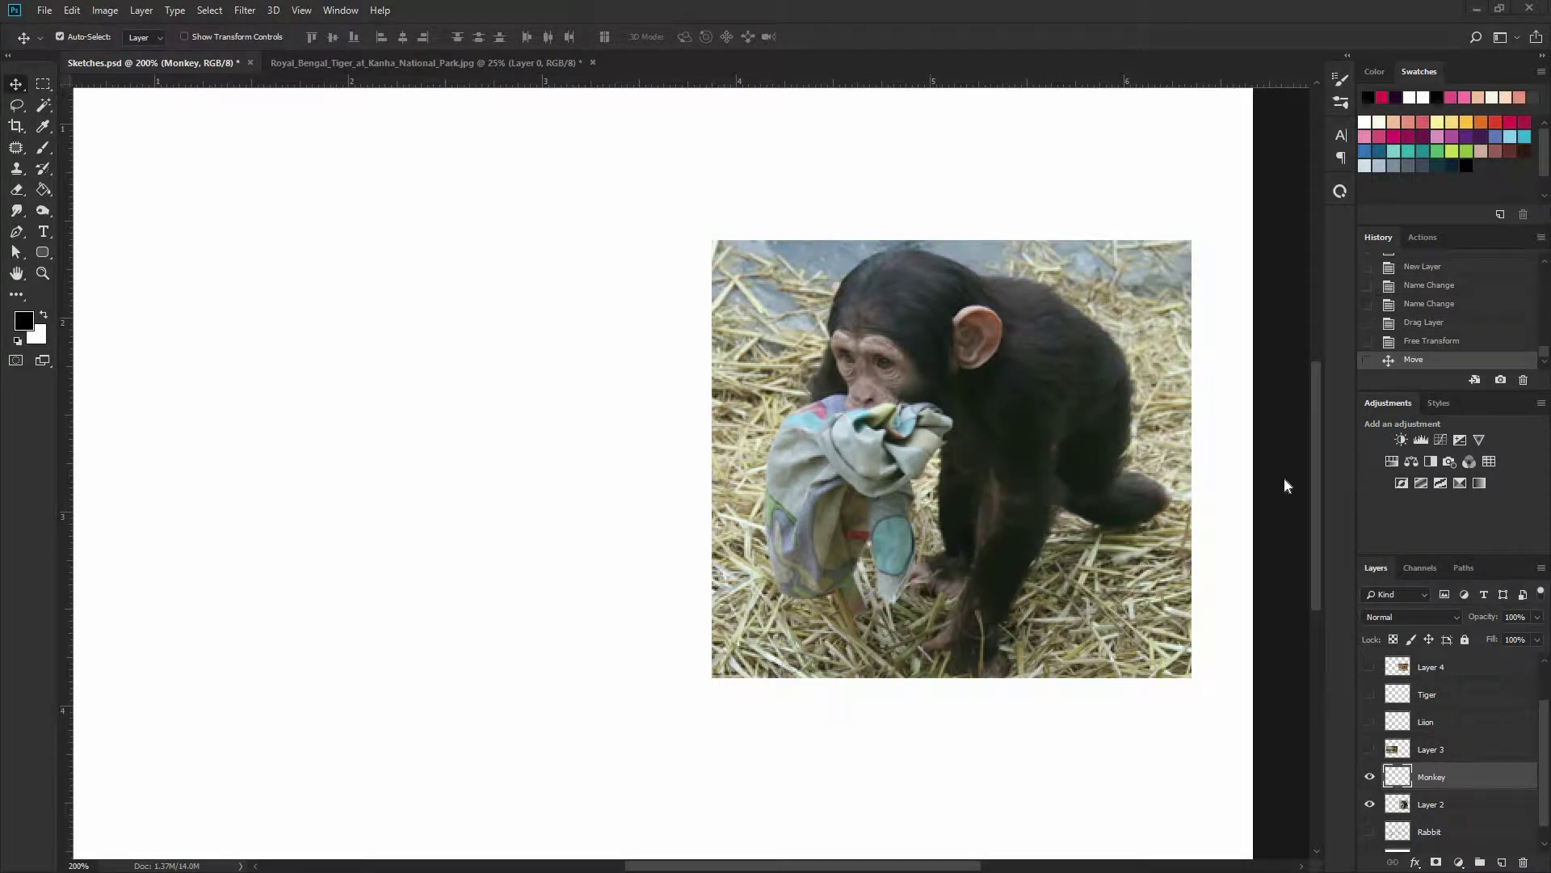
Brush overlapping circles over the chimp photo on Layer 2 to mark its head and body.
{"action": "left_click", "coordinate": [956, 400]}
{"action": "left_click_drag", "start_coordinate": [751, 421], "coordinate": [502, 456]}
{"action": "left_click_drag", "start_coordinate": [623, 496], "coordinate": [662, 517]}
{"action": "key", "text": "b"}
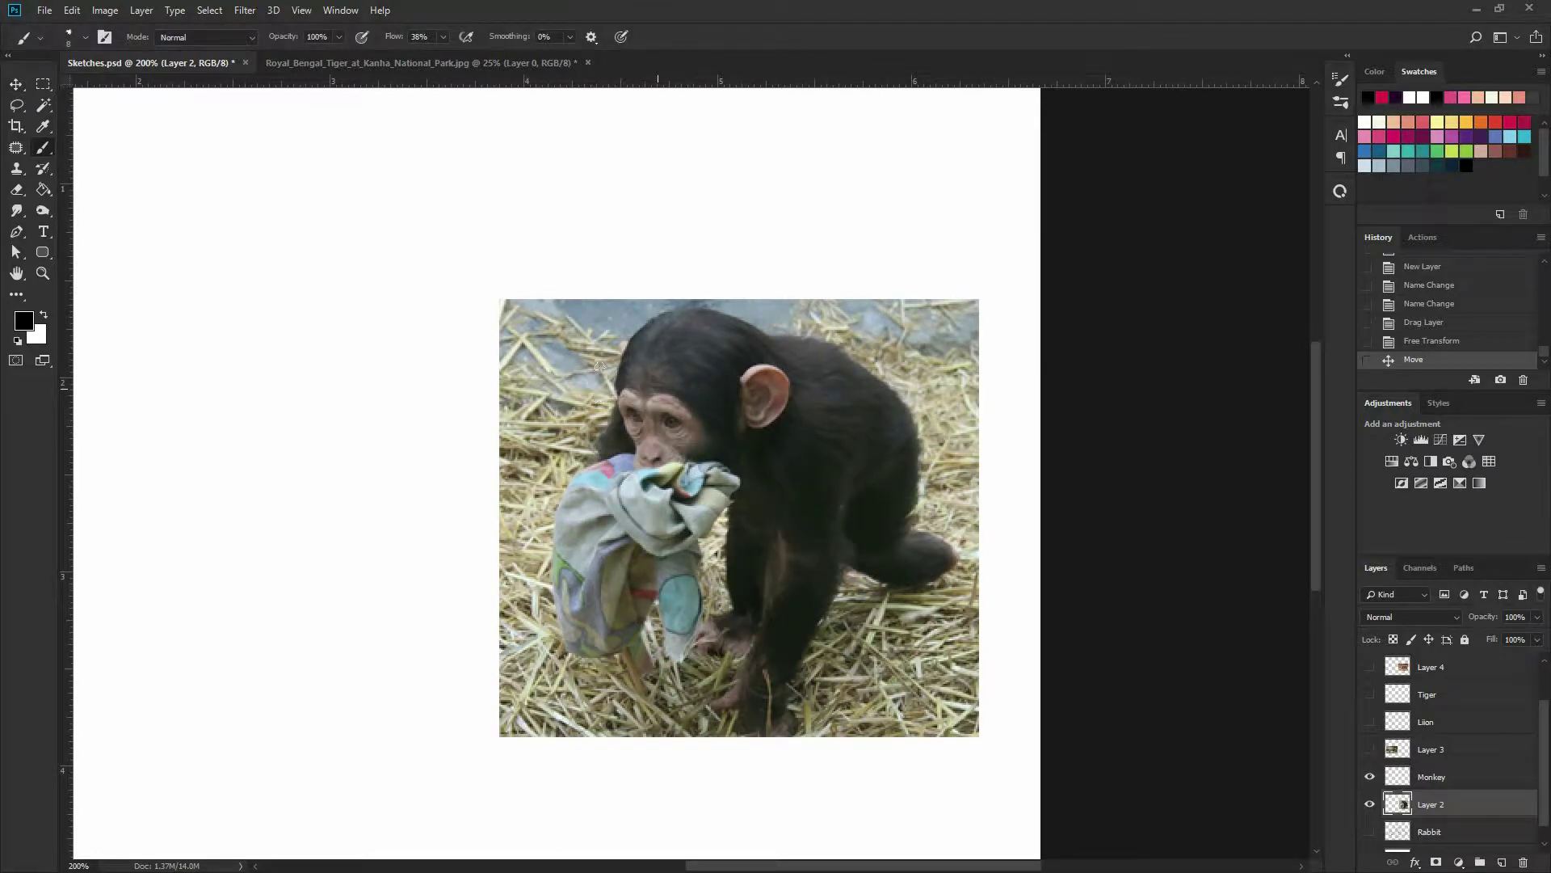
{"action": "mouse_move", "coordinate": [608, 335]}
{"action": "left_mouse_down"}
{"action": "mouse_move", "coordinate": [584, 404]}
{"action": "mouse_move", "coordinate": [586, 379]}
{"action": "mouse_move", "coordinate": [731, 475]}
{"action": "left_mouse_up"}
{"action": "mouse_move", "coordinate": [851, 367]}
{"action": "left_mouse_down"}
{"action": "mouse_move", "coordinate": [875, 532]}
{"action": "mouse_move", "coordinate": [842, 362]}
{"action": "mouse_move", "coordinate": [924, 499]}
{"action": "mouse_move", "coordinate": [762, 362]}
{"action": "mouse_move", "coordinate": [931, 471]}
{"action": "mouse_move", "coordinate": [842, 383]}
{"action": "mouse_move", "coordinate": [804, 528]}
{"action": "left_mouse_up"}
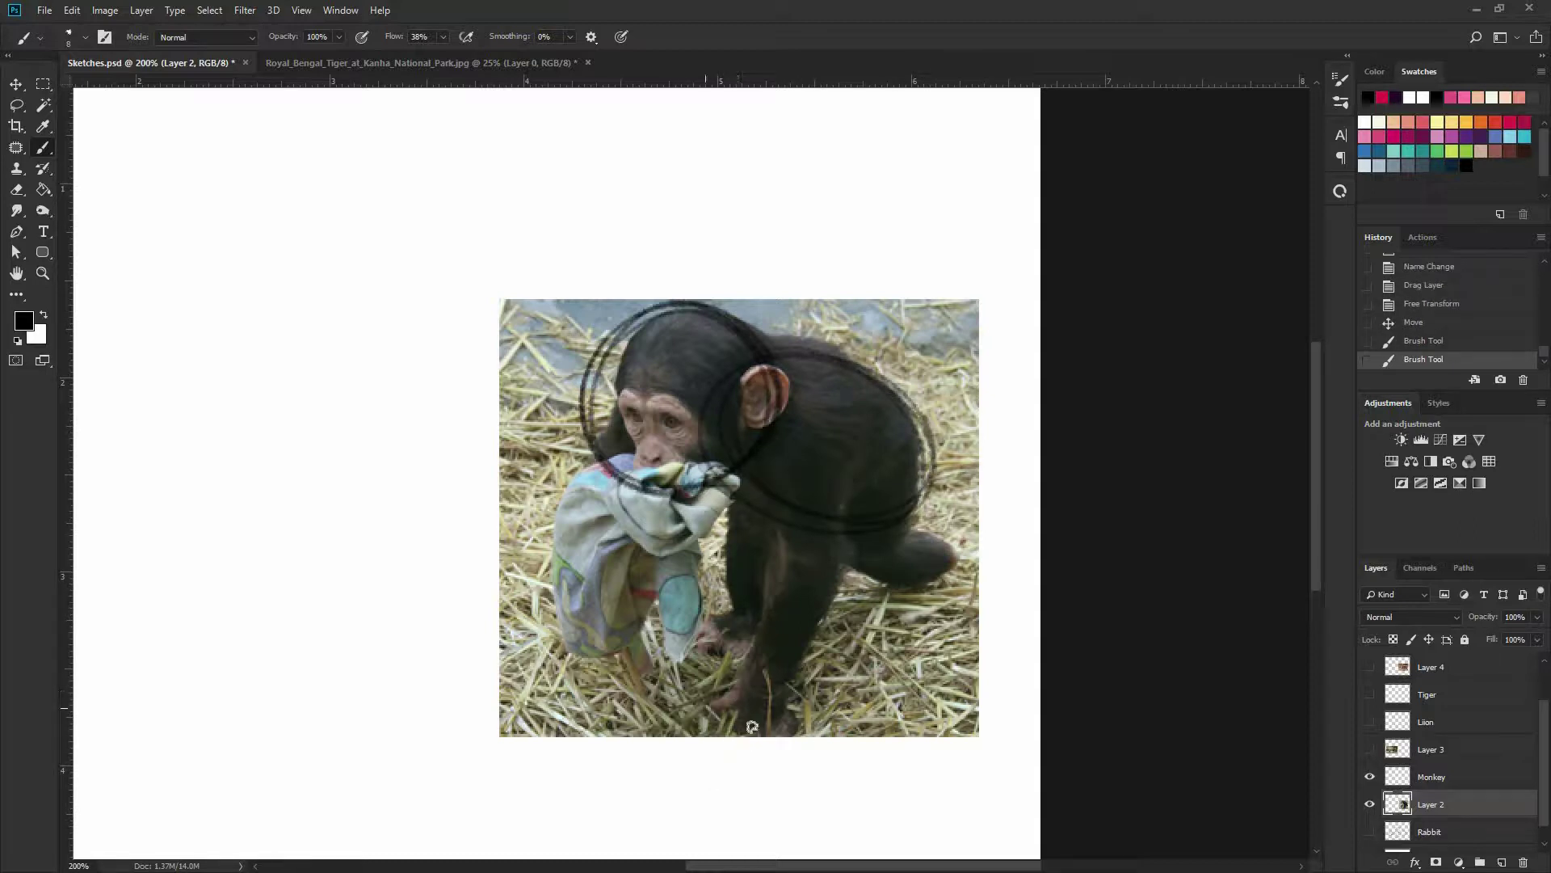
Trace the chimp's front arms, fingers and bent hind leg over the photo.
{"action": "mouse_move", "coordinate": [758, 715]}
{"action": "left_mouse_down"}
{"action": "mouse_move", "coordinate": [748, 731]}
{"action": "mouse_move", "coordinate": [800, 711]}
{"action": "left_mouse_up"}
{"action": "left_click_drag", "start_coordinate": [779, 488], "coordinate": [760, 679]}
{"action": "mouse_move", "coordinate": [830, 534]}
{"action": "left_mouse_down"}
{"action": "mouse_move", "coordinate": [792, 678]}
{"action": "mouse_move", "coordinate": [694, 634]}
{"action": "mouse_move", "coordinate": [774, 556]}
{"action": "left_mouse_up"}
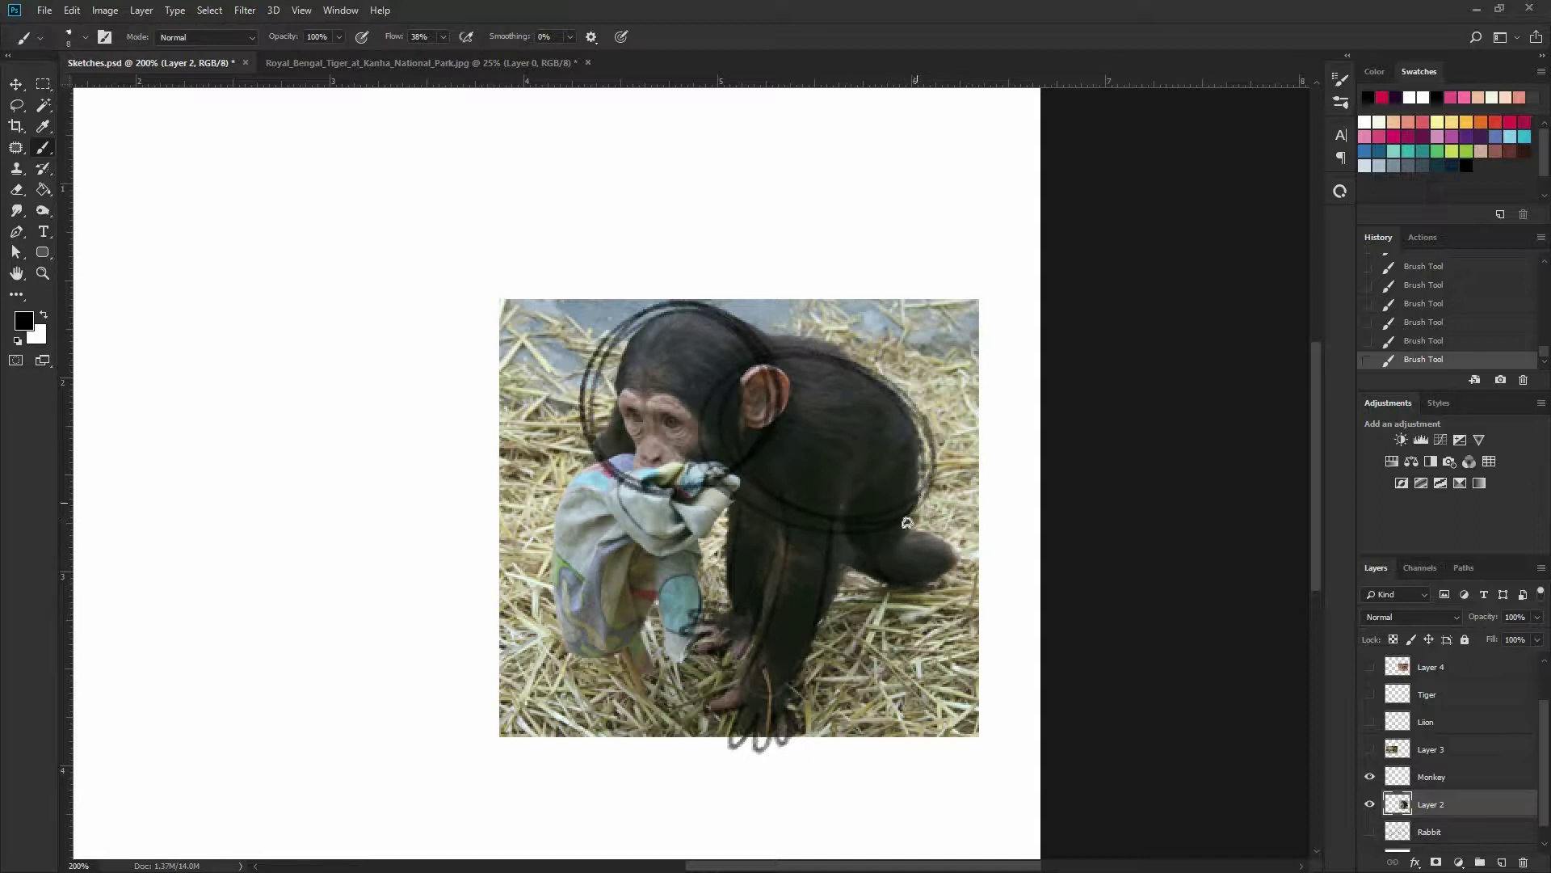
{"action": "mouse_move", "coordinate": [919, 534]}
{"action": "left_mouse_down"}
{"action": "mouse_move", "coordinate": [897, 602]}
{"action": "mouse_move", "coordinate": [879, 594]}
{"action": "mouse_move", "coordinate": [936, 589]}
{"action": "left_mouse_up"}
{"action": "key", "text": "ctrl+z"}
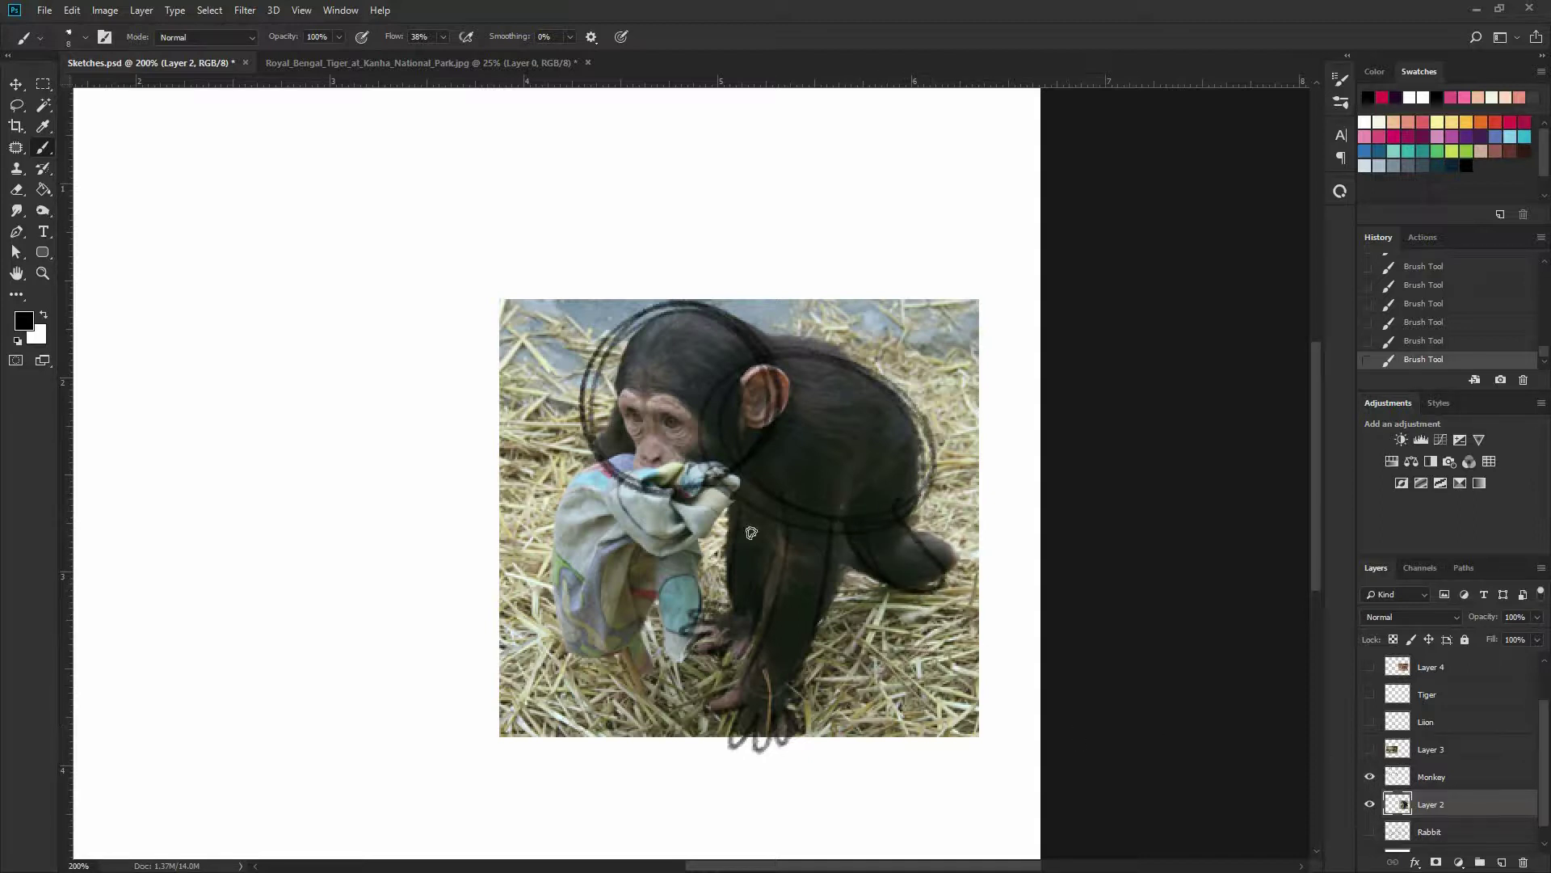
Trace the chimp's round ear and heart-shaped face line, toggling the photo layer's visibility to check it.
{"action": "left_click_drag", "start_coordinate": [804, 405], "coordinate": [747, 438]}
{"action": "left_click_drag", "start_coordinate": [770, 369], "coordinate": [769, 438]}
{"action": "mouse_move", "coordinate": [649, 400]}
{"action": "left_mouse_down"}
{"action": "mouse_move", "coordinate": [708, 405]}
{"action": "mouse_move", "coordinate": [696, 480]}
{"action": "mouse_move", "coordinate": [638, 482]}
{"action": "left_mouse_up"}
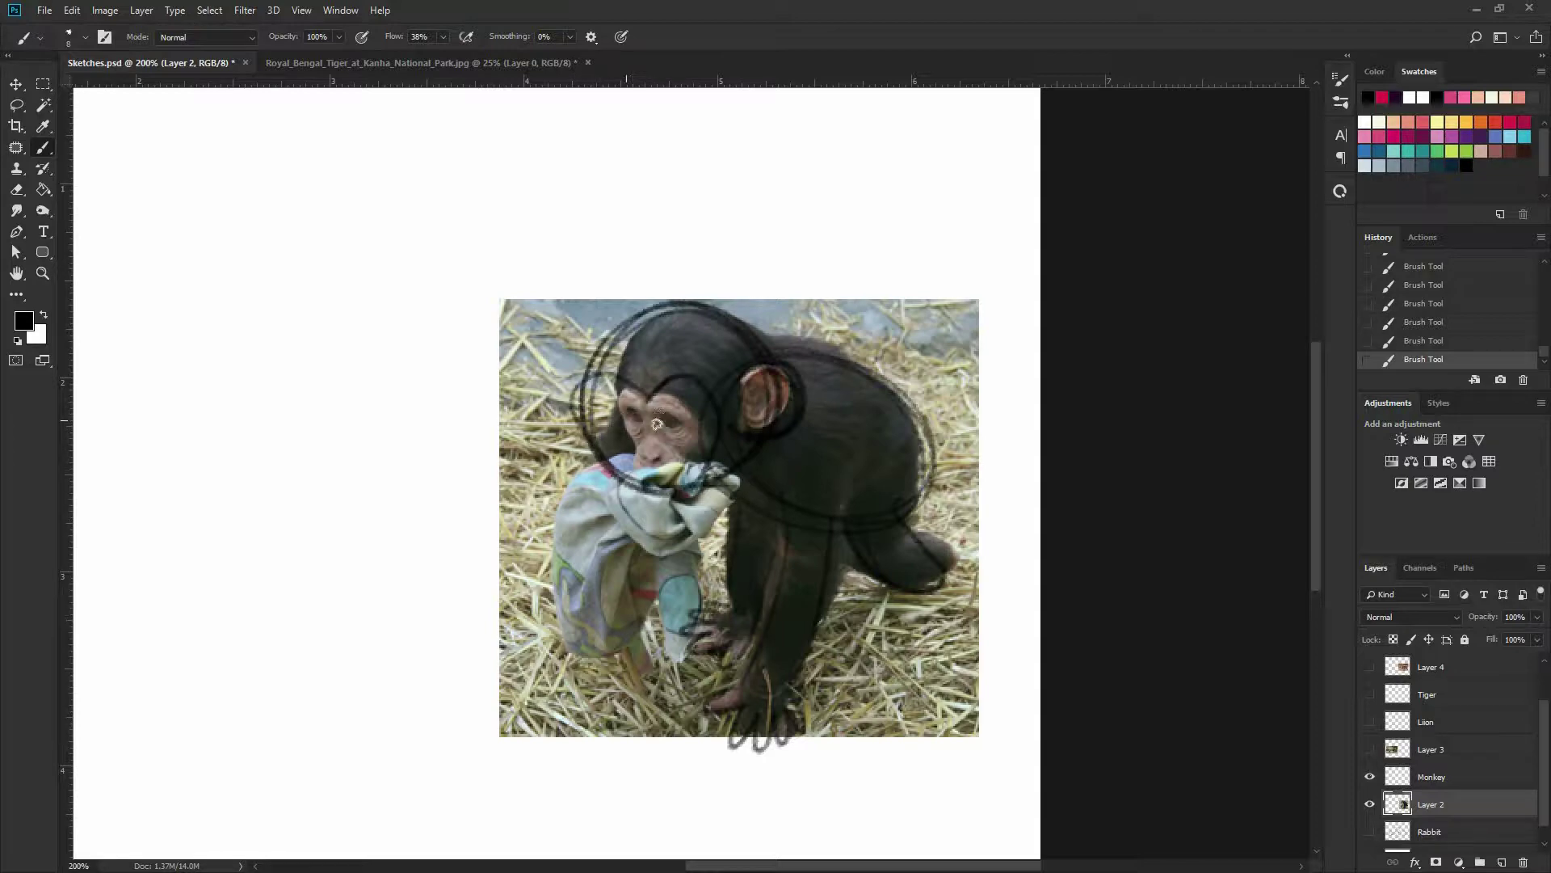
{"action": "left_click", "coordinate": [1369, 806]}
{"action": "left_click", "coordinate": [1369, 806]}
Sketch a wide oval head outline on the Monkey layer in the blank area beside the photo.
{"action": "left_click_drag", "start_coordinate": [715, 611], "coordinate": [1126, 570]}
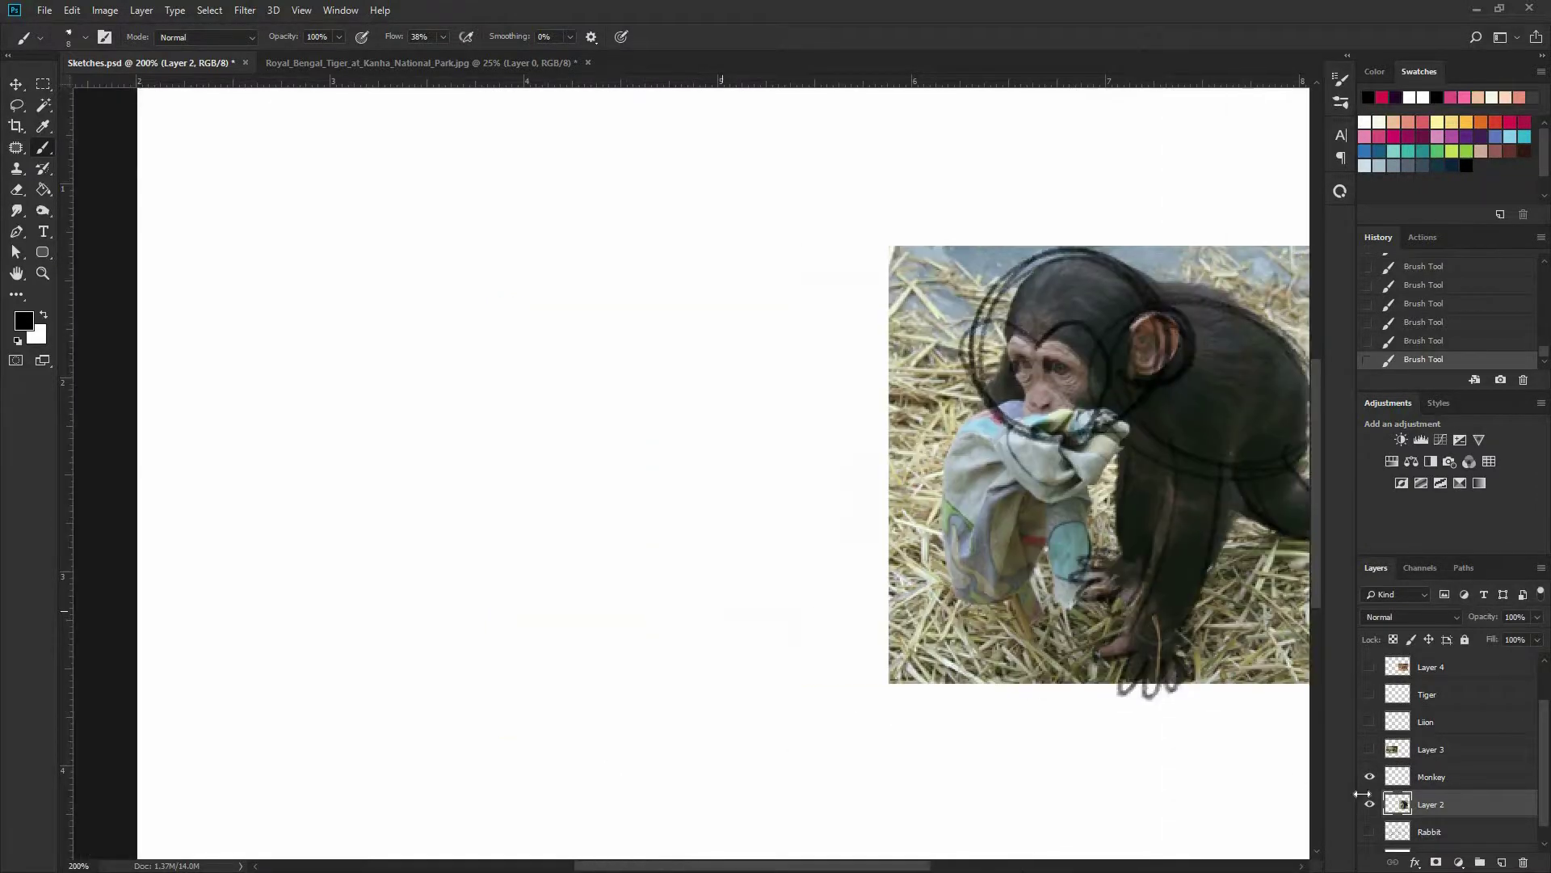
{"action": "left_click", "coordinate": [1431, 777]}
{"action": "left_click_drag", "start_coordinate": [648, 498], "coordinate": [715, 467]}
{"action": "mouse_move", "coordinate": [732, 355]}
{"action": "left_mouse_down"}
{"action": "mouse_move", "coordinate": [554, 287]}
{"action": "mouse_move", "coordinate": [519, 523]}
{"action": "mouse_move", "coordinate": [730, 415]}
{"action": "mouse_move", "coordinate": [498, 346]}
{"action": "mouse_move", "coordinate": [511, 565]}
{"action": "left_mouse_up"}
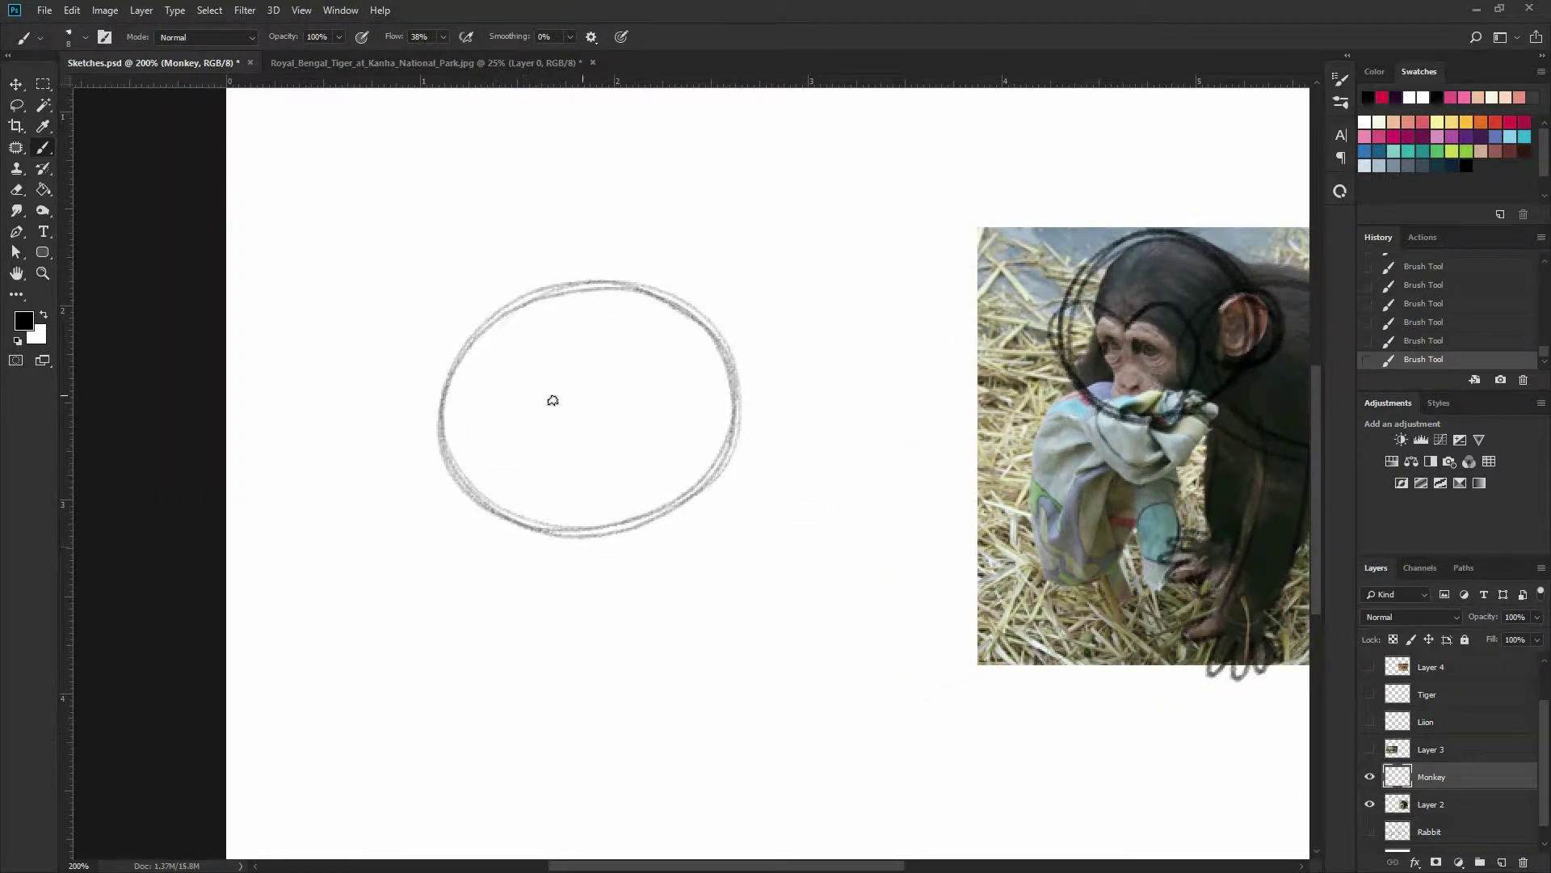
Draw two small filled oval eyes and a looped hair tuft on the forehead of the monkey's head.
{"action": "left_click_drag", "start_coordinate": [540, 385], "coordinate": [539, 400]}
{"action": "left_click_drag", "start_coordinate": [649, 385], "coordinate": [649, 400]}
{"action": "left_click_drag", "start_coordinate": [1133, 289], "coordinate": [1170, 276]}
{"action": "key", "text": "ctrl+z"}
{"action": "mouse_move", "coordinate": [578, 306]}
{"action": "left_mouse_down"}
{"action": "mouse_move", "coordinate": [620, 316]}
{"action": "mouse_move", "coordinate": [612, 353]}
{"action": "mouse_move", "coordinate": [610, 321]}
{"action": "mouse_move", "coordinate": [580, 336]}
{"action": "mouse_move", "coordinate": [605, 311]}
{"action": "mouse_move", "coordinate": [564, 341]}
{"action": "mouse_move", "coordinate": [591, 306]}
{"action": "mouse_move", "coordinate": [567, 340]}
{"action": "mouse_move", "coordinate": [614, 326]}
{"action": "mouse_move", "coordinate": [575, 326]}
{"action": "mouse_move", "coordinate": [604, 301]}
{"action": "mouse_move", "coordinate": [565, 330]}
{"action": "mouse_move", "coordinate": [601, 311]}
{"action": "left_mouse_up"}
{"action": "key", "text": "ctrl+z"}
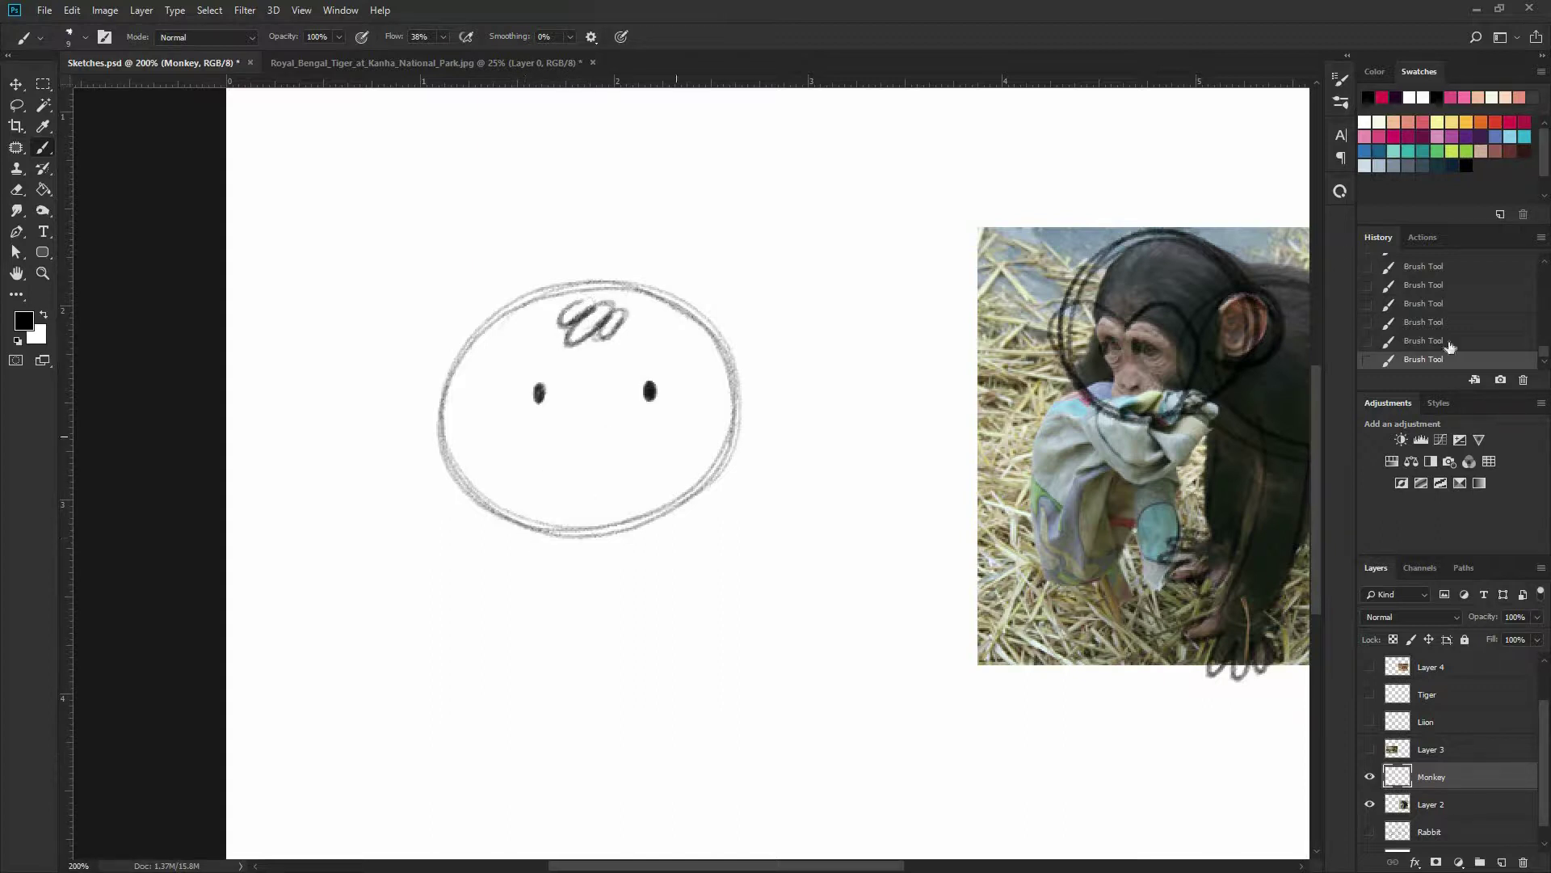
{"action": "left_click", "coordinate": [1424, 303]}
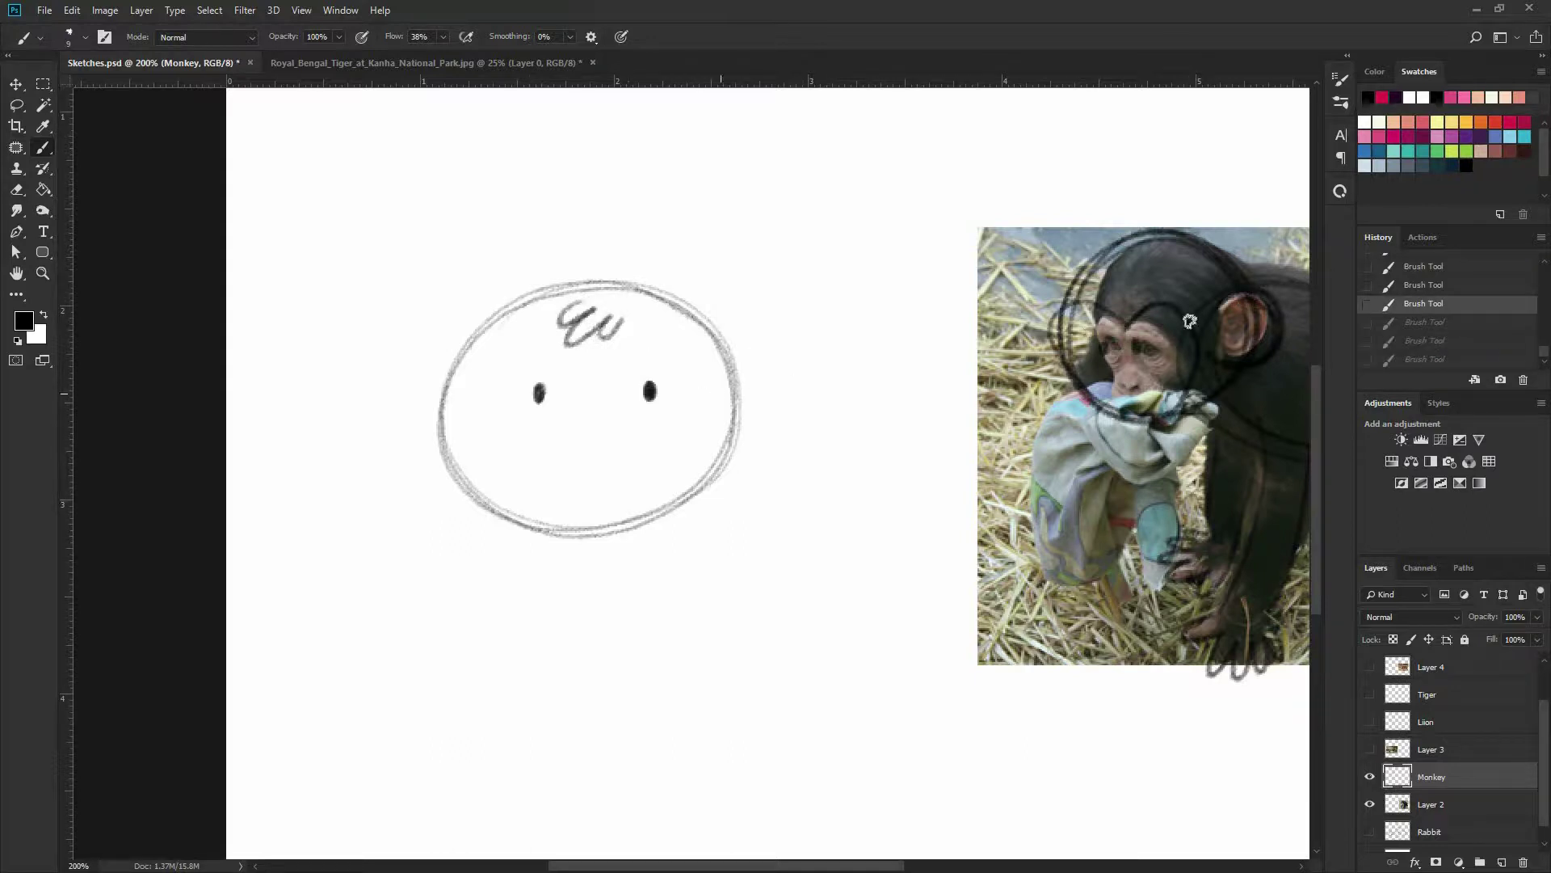
{"action": "key", "text": "ctrl+z"}
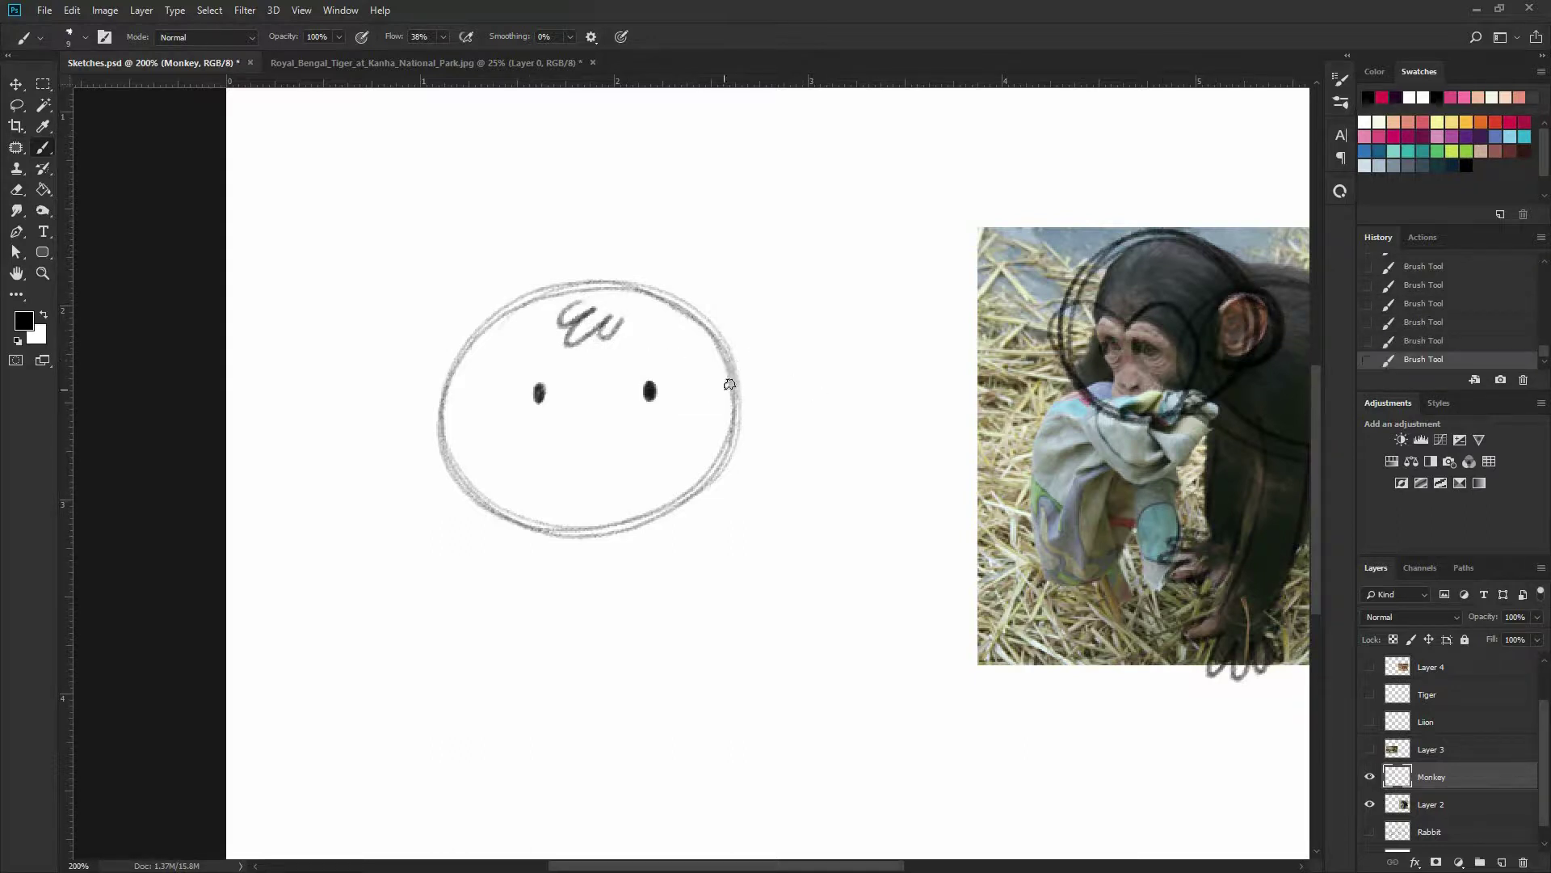
Add a rounded ear with a small inner curve on each side of the monkey's head.
{"action": "mouse_move", "coordinate": [732, 359]}
{"action": "left_mouse_down"}
{"action": "mouse_move", "coordinate": [759, 446]}
{"action": "mouse_move", "coordinate": [728, 442]}
{"action": "left_mouse_up"}
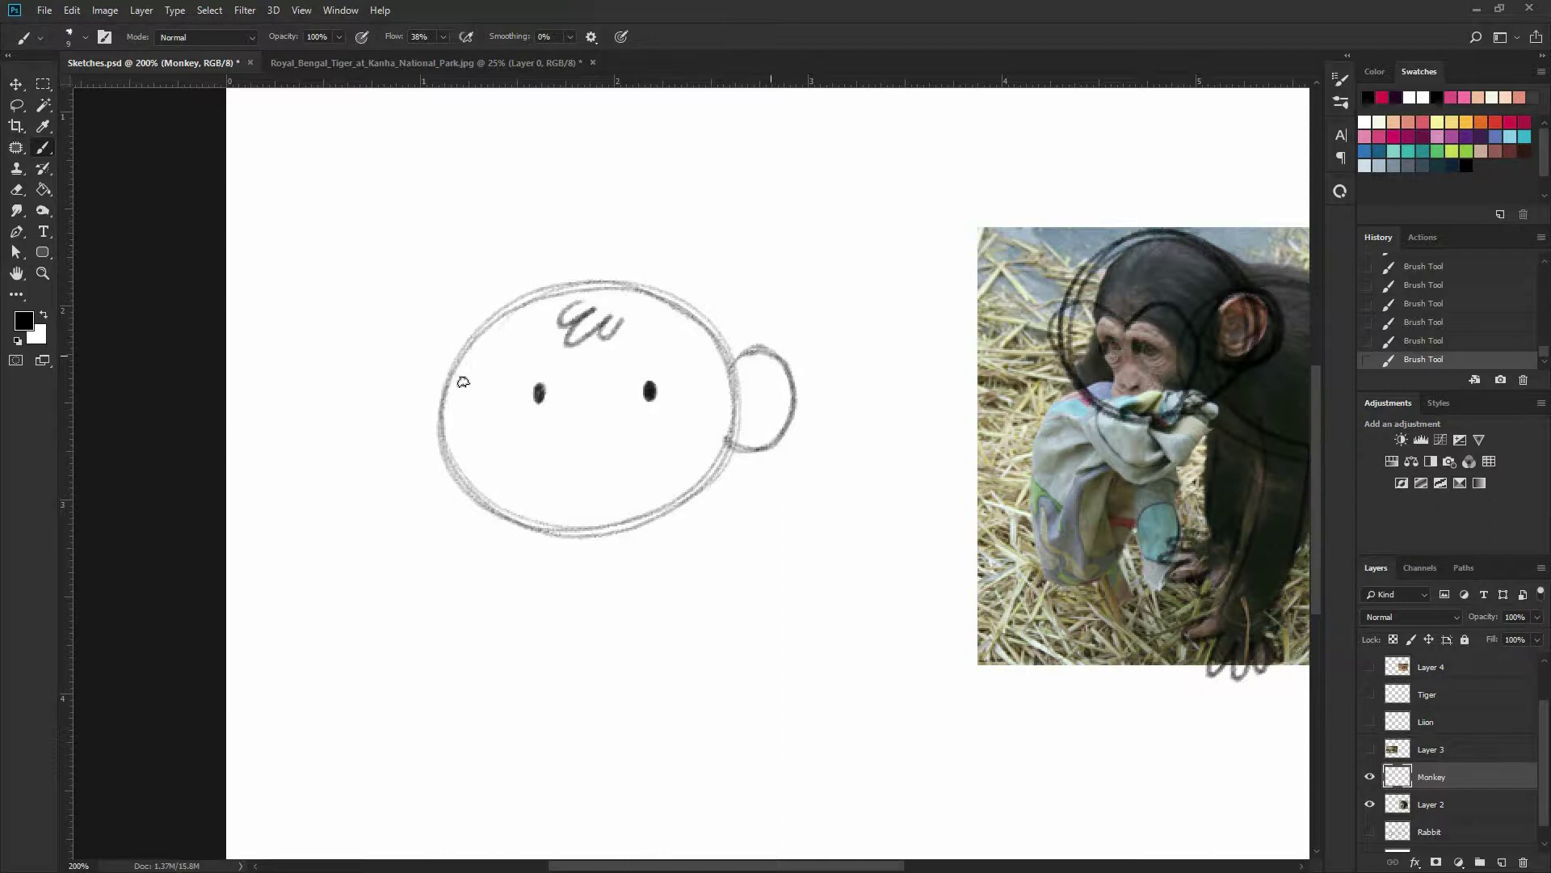
{"action": "mouse_move", "coordinate": [448, 368]}
{"action": "left_mouse_down"}
{"action": "mouse_move", "coordinate": [434, 462]}
{"action": "mouse_move", "coordinate": [391, 389]}
{"action": "mouse_move", "coordinate": [418, 364]}
{"action": "mouse_move", "coordinate": [451, 373]}
{"action": "left_mouse_up"}
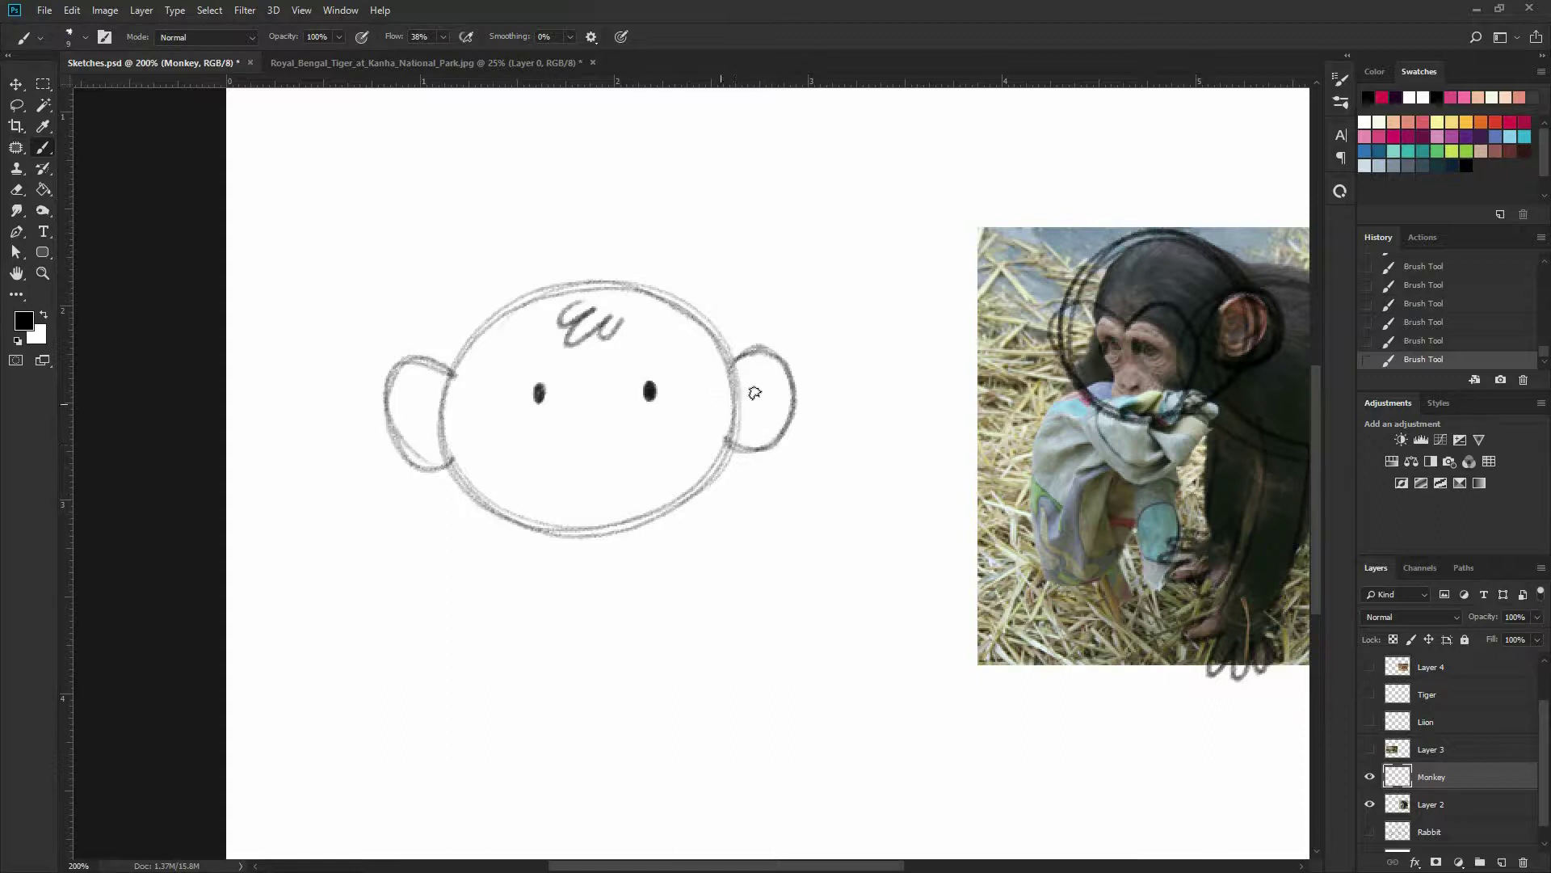
{"action": "left_click_drag", "start_coordinate": [757, 389], "coordinate": [736, 396]}
{"action": "left_click_drag", "start_coordinate": [439, 394], "coordinate": [408, 402]}
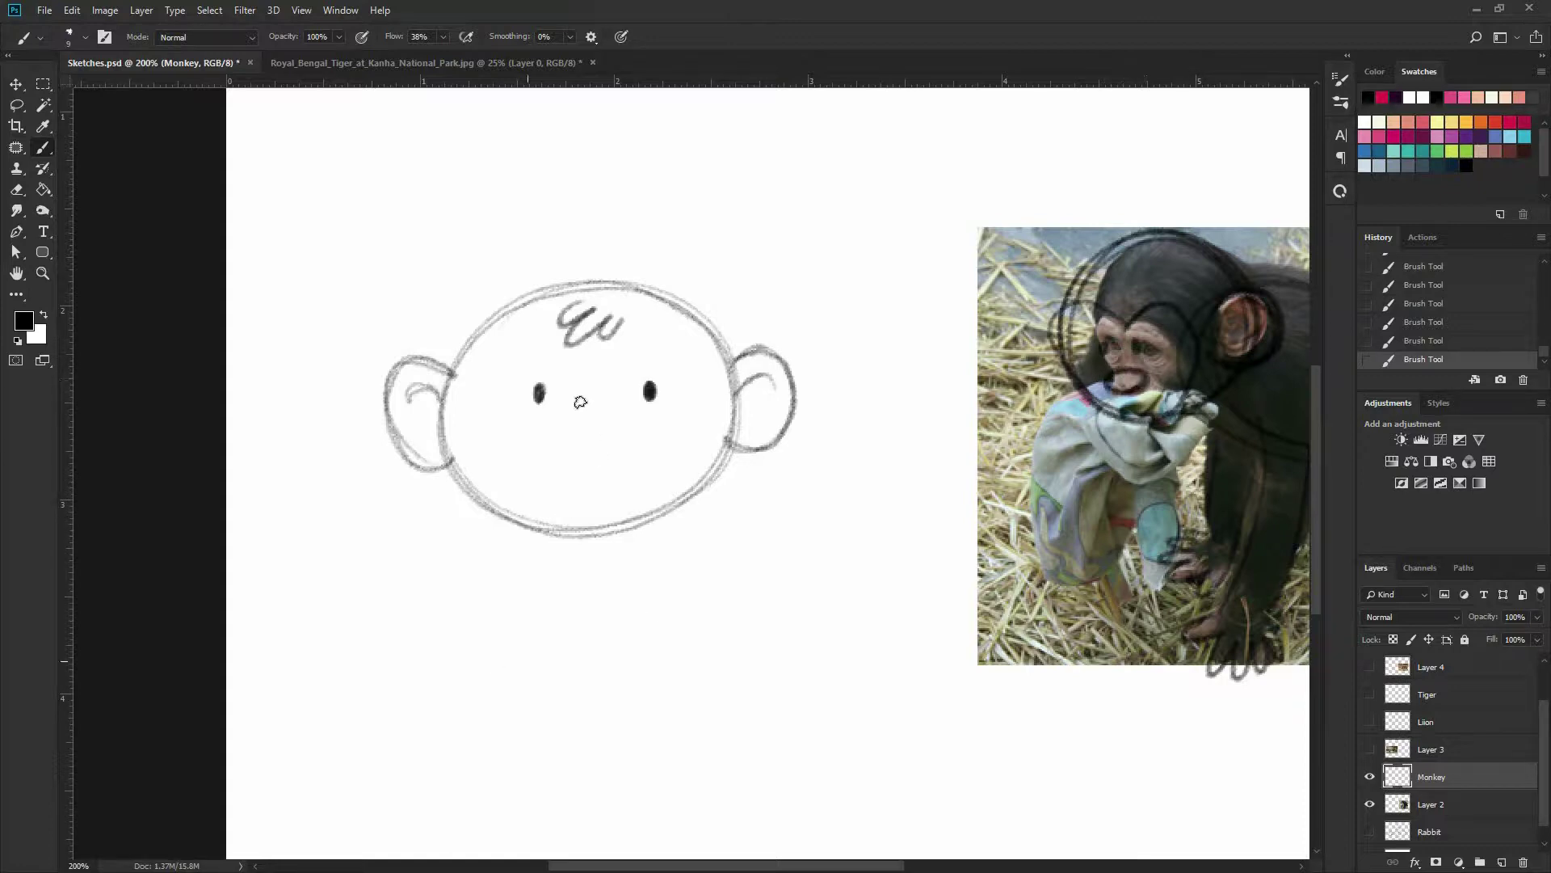
Draw the monkey's oval nose, curved mouth and cheek ovals beneath a wide muzzle arc.
{"action": "mouse_move", "coordinate": [593, 407]}
{"action": "left_mouse_down"}
{"action": "mouse_move", "coordinate": [616, 433]}
{"action": "mouse_move", "coordinate": [566, 427]}
{"action": "mouse_move", "coordinate": [598, 408]}
{"action": "mouse_move", "coordinate": [576, 409]}
{"action": "mouse_move", "coordinate": [594, 465]}
{"action": "mouse_move", "coordinate": [561, 456]}
{"action": "mouse_move", "coordinate": [622, 450]}
{"action": "left_mouse_up"}
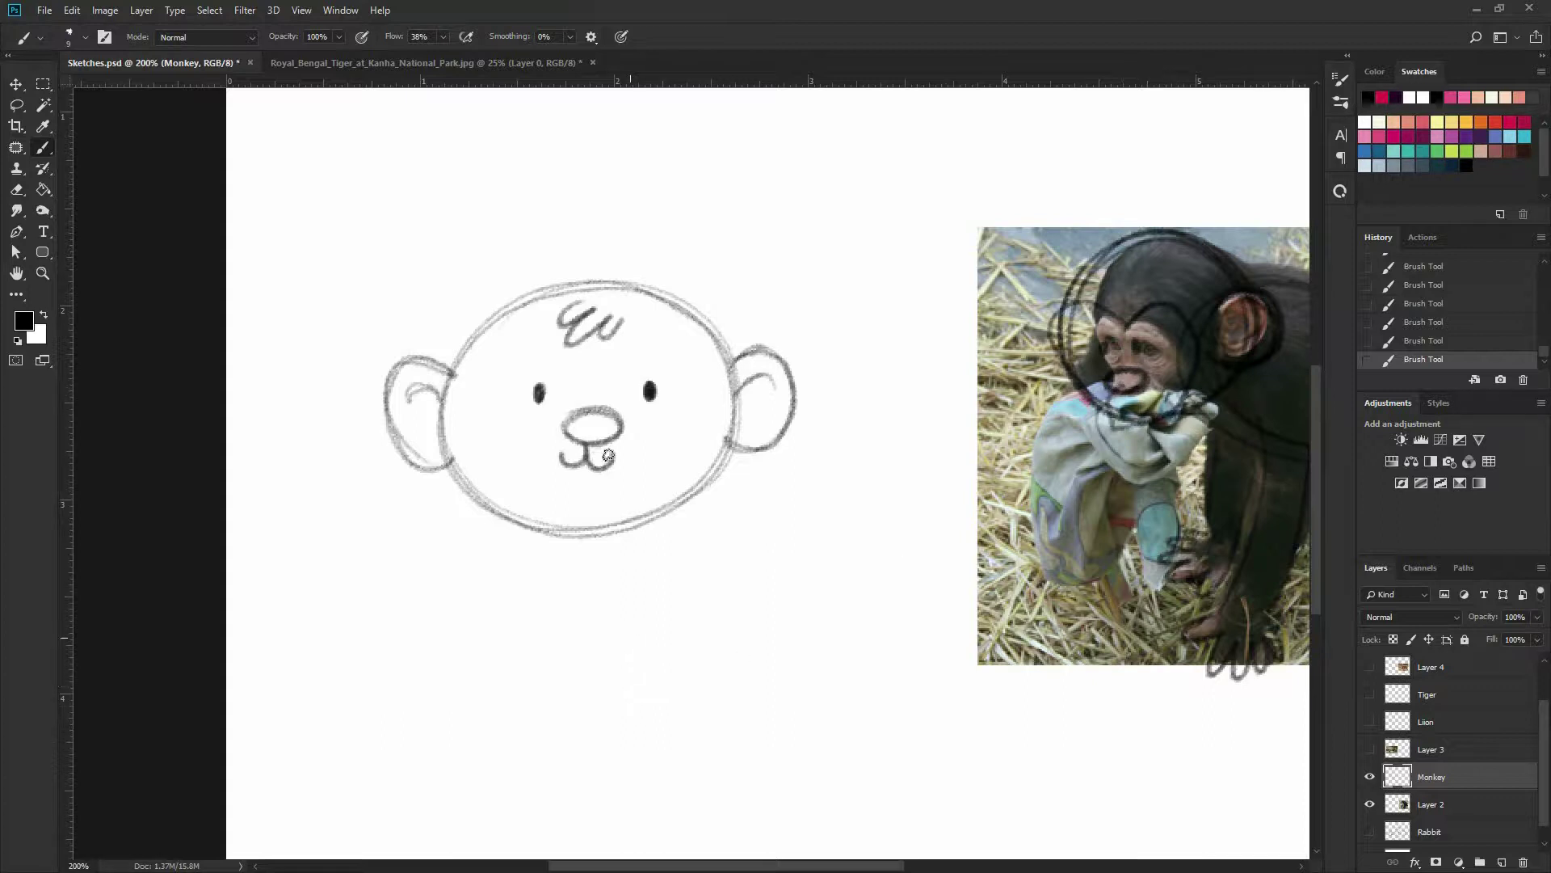
{"action": "mouse_move", "coordinate": [650, 453]}
{"action": "left_mouse_down"}
{"action": "mouse_move", "coordinate": [661, 443]}
{"action": "mouse_move", "coordinate": [648, 446]}
{"action": "left_mouse_up"}
{"action": "left_click_drag", "start_coordinate": [510, 437], "coordinate": [501, 444]}
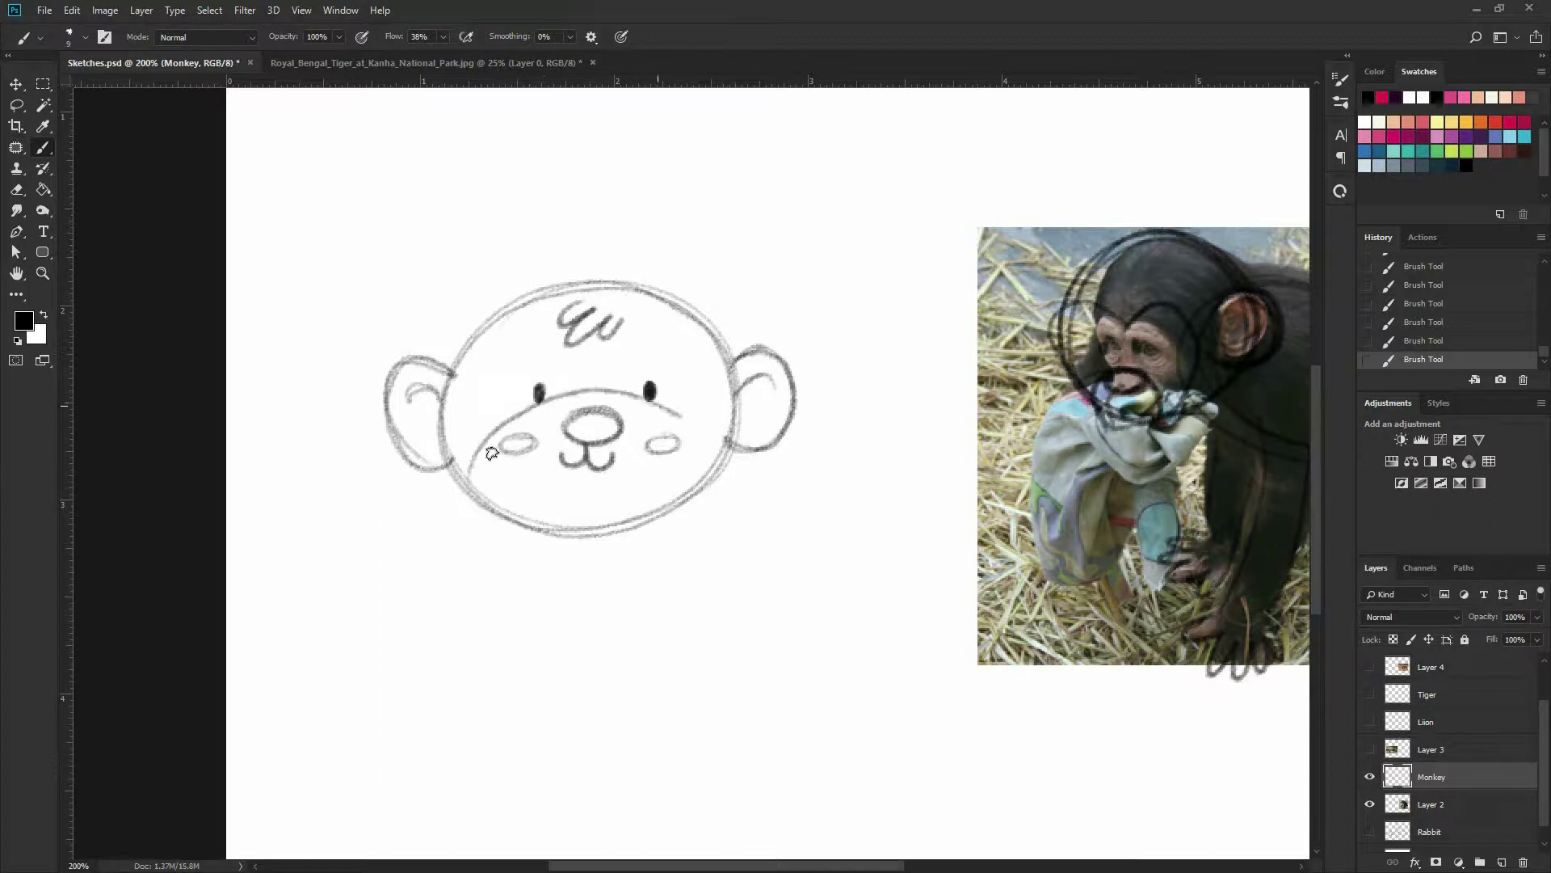
{"action": "mouse_move", "coordinate": [466, 467]}
{"action": "left_mouse_down"}
{"action": "mouse_move", "coordinate": [594, 402]}
{"action": "mouse_move", "coordinate": [687, 426]}
{"action": "mouse_move", "coordinate": [719, 458]}
{"action": "left_mouse_up"}
{"action": "left_click_drag", "start_coordinate": [496, 438], "coordinate": [470, 469]}
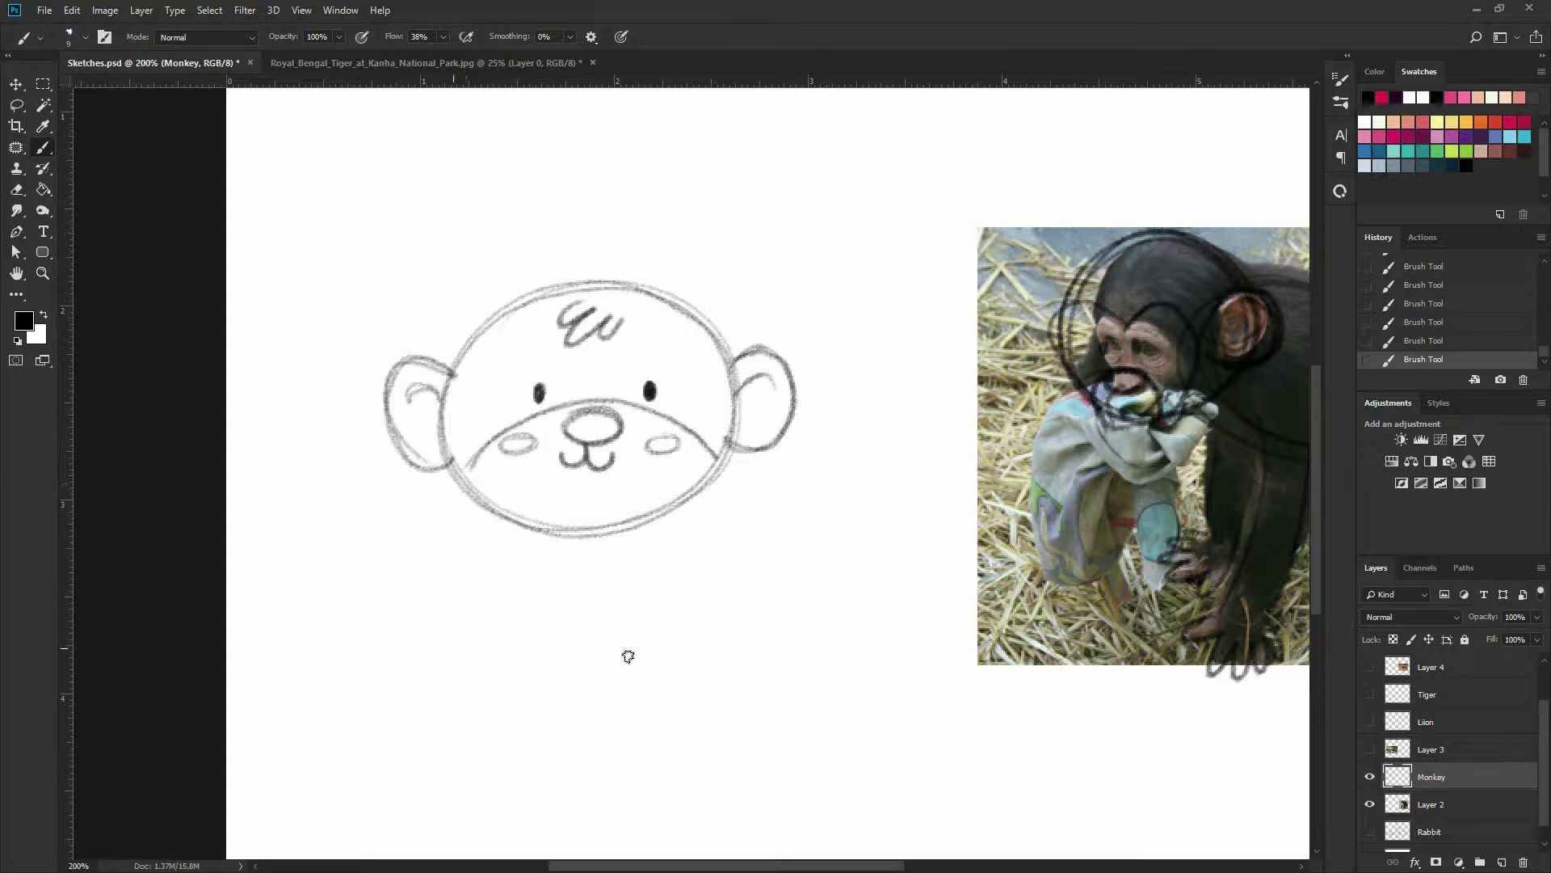
Draw a small rounded body with a belly patch beneath the monkey's head.
{"action": "mouse_move", "coordinate": [554, 532]}
{"action": "left_mouse_down"}
{"action": "mouse_move", "coordinate": [575, 616]}
{"action": "mouse_move", "coordinate": [627, 611]}
{"action": "mouse_move", "coordinate": [638, 522]}
{"action": "mouse_move", "coordinate": [646, 582]}
{"action": "mouse_move", "coordinate": [612, 616]}
{"action": "mouse_move", "coordinate": [550, 578]}
{"action": "mouse_move", "coordinate": [569, 567]}
{"action": "mouse_move", "coordinate": [554, 587]}
{"action": "mouse_move", "coordinate": [570, 581]}
{"action": "mouse_move", "coordinate": [585, 554]}
{"action": "mouse_move", "coordinate": [643, 574]}
{"action": "left_mouse_up"}
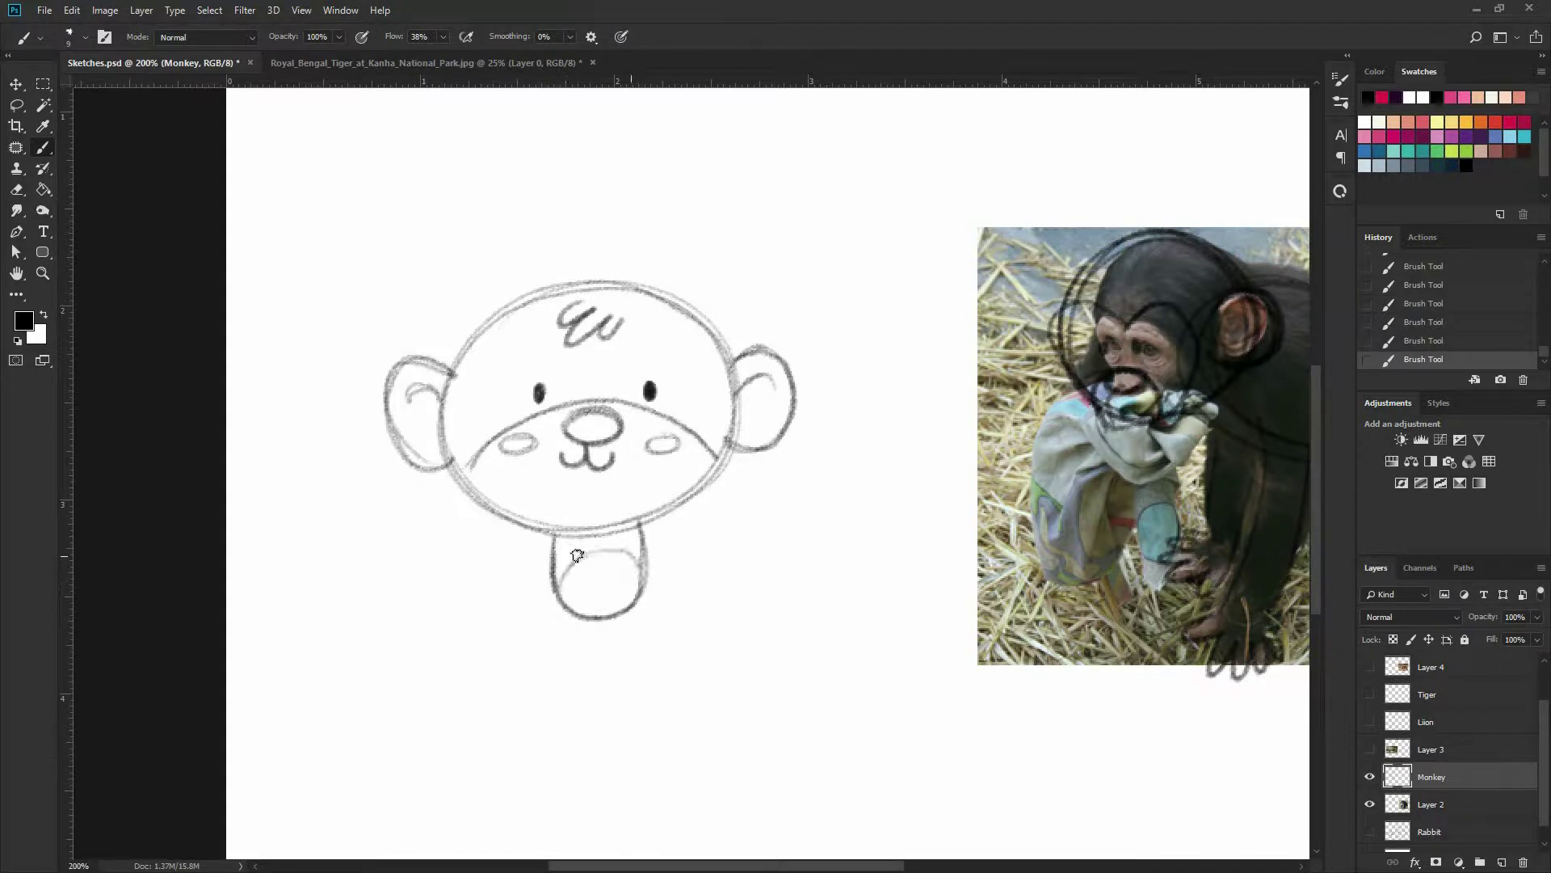
{"action": "mouse_move", "coordinate": [762, 562]}
{"action": "left_mouse_down"}
{"action": "mouse_move", "coordinate": [560, 545]}
{"action": "mouse_move", "coordinate": [620, 498]}
{"action": "mouse_move", "coordinate": [679, 517]}
{"action": "left_mouse_up"}
{"action": "left_click_drag", "start_coordinate": [1187, 511], "coordinate": [1162, 604]}
{"action": "key", "text": "ctrl+z"}
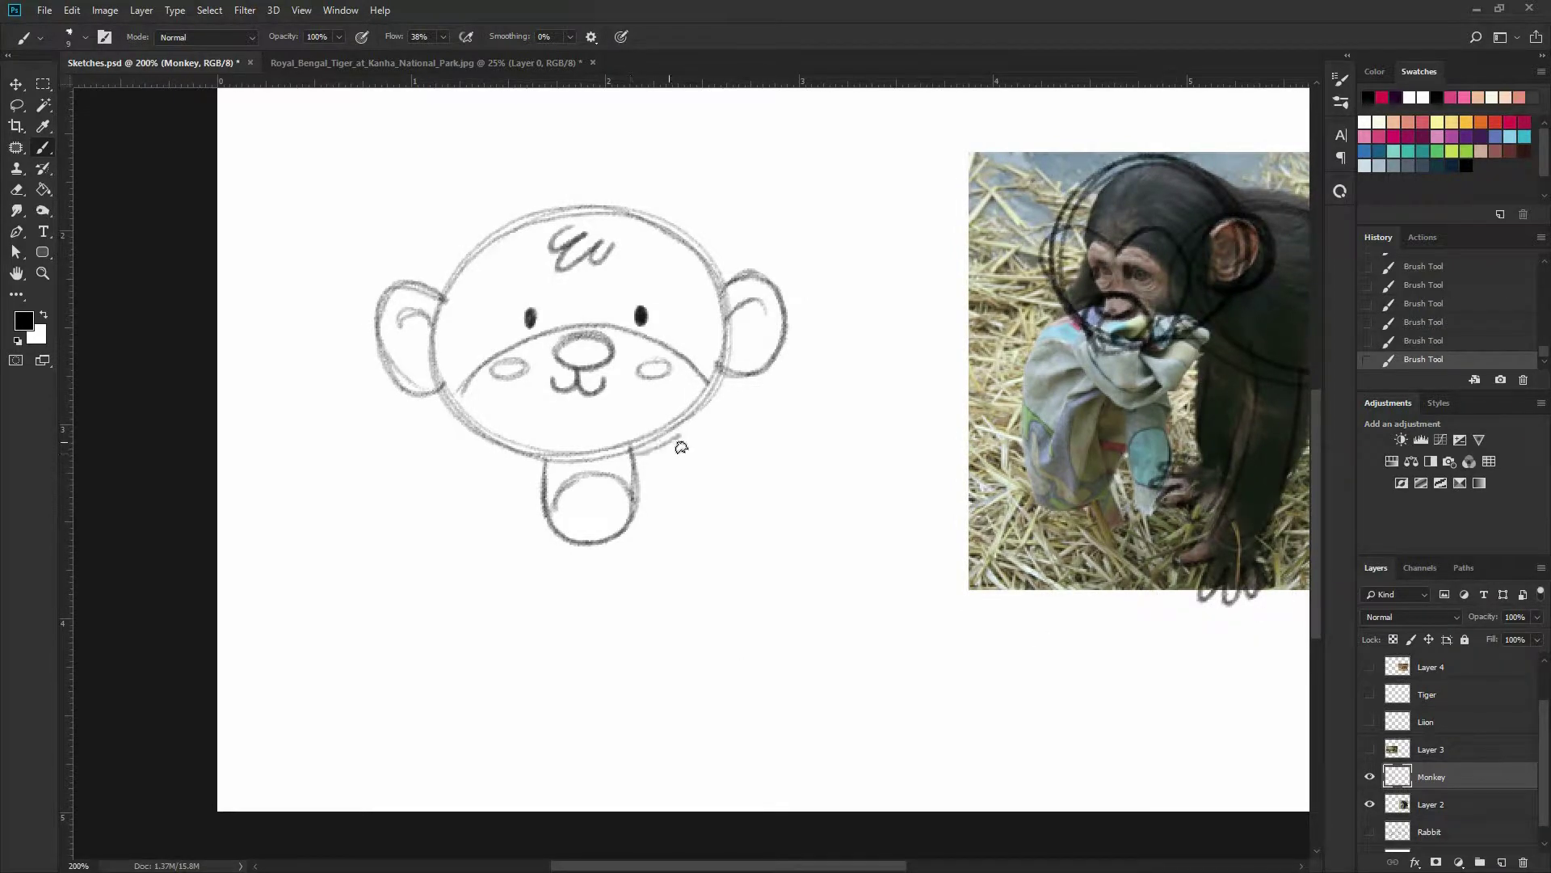
Draw two outstretched arms with fingered hands from the top of the monkey's body.
{"action": "mouse_move", "coordinate": [638, 442]}
{"action": "left_mouse_down"}
{"action": "mouse_move", "coordinate": [730, 402]}
{"action": "mouse_move", "coordinate": [752, 443]}
{"action": "mouse_move", "coordinate": [638, 471]}
{"action": "mouse_move", "coordinate": [724, 412]}
{"action": "mouse_move", "coordinate": [716, 463]}
{"action": "mouse_move", "coordinate": [638, 468]}
{"action": "left_mouse_up"}
{"action": "key", "text": "ctrl+z"}
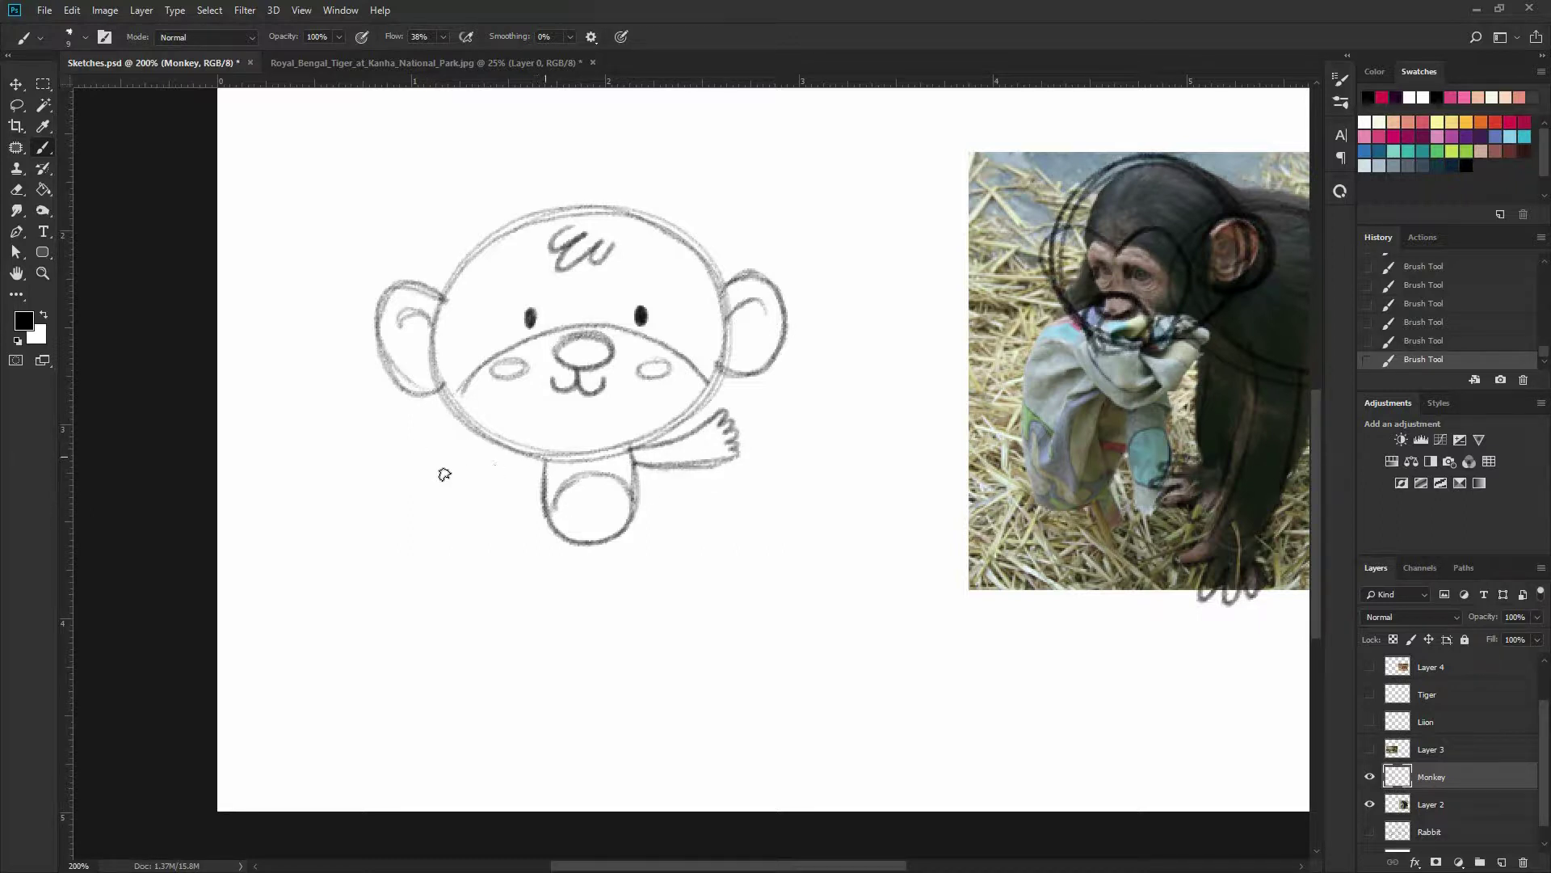
{"action": "mouse_move", "coordinate": [444, 474]}
{"action": "left_mouse_down"}
{"action": "mouse_move", "coordinate": [471, 515]}
{"action": "mouse_move", "coordinate": [542, 466]}
{"action": "mouse_move", "coordinate": [486, 520]}
{"action": "left_mouse_up"}
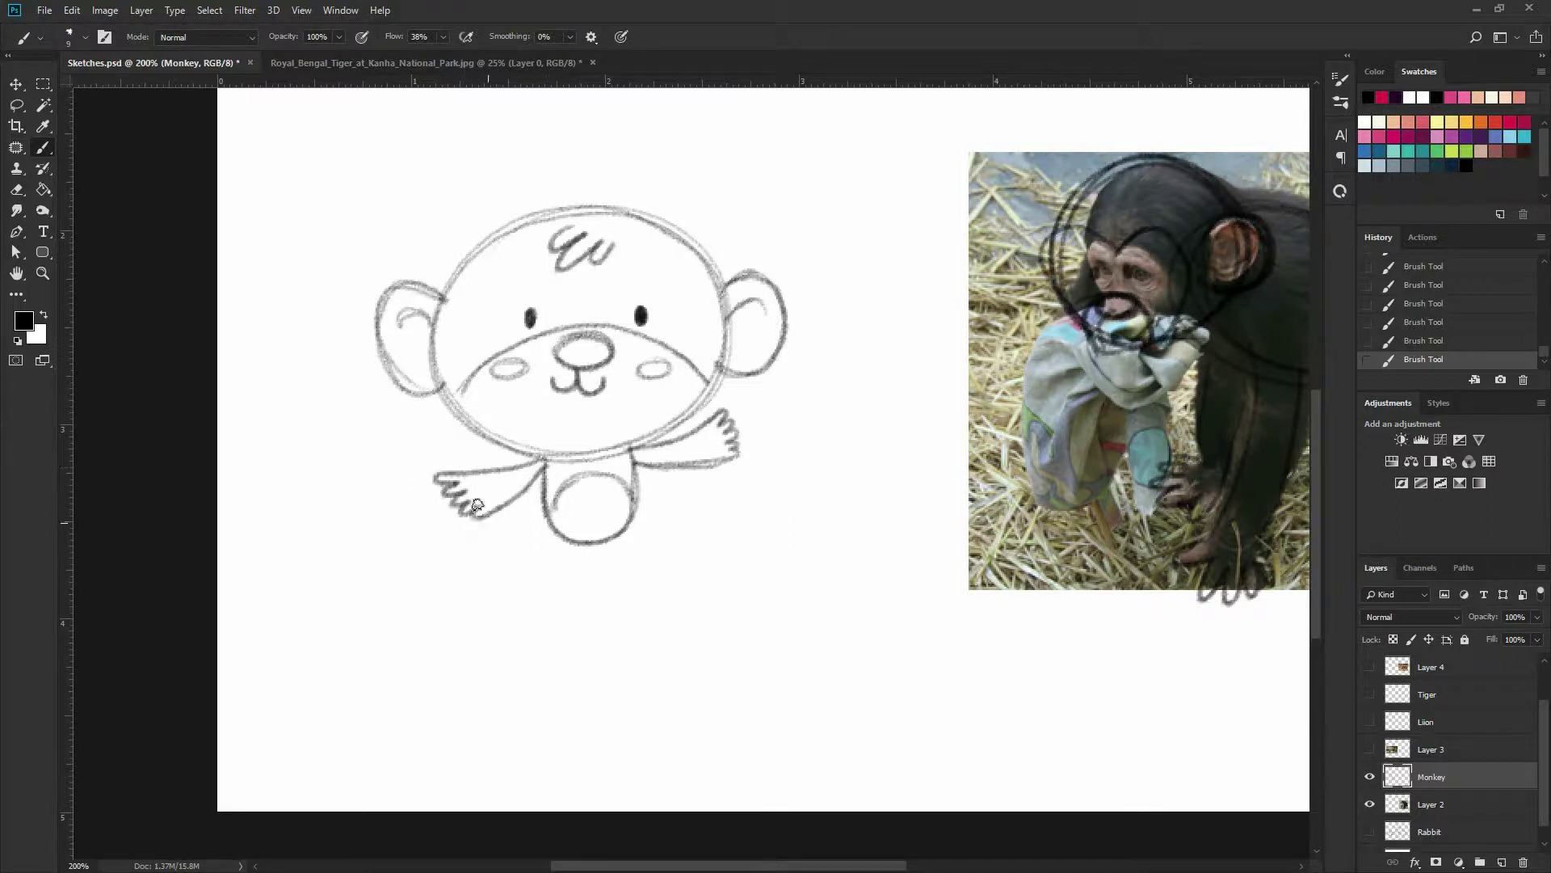
{"action": "key", "text": "ctrl+z"}
Add two short rounded legs and a wavy tail to the monkey's body.
{"action": "mouse_move", "coordinate": [543, 459]}
{"action": "left_mouse_down"}
{"action": "mouse_move", "coordinate": [437, 474]}
{"action": "mouse_move", "coordinate": [452, 496]}
{"action": "mouse_move", "coordinate": [488, 501]}
{"action": "mouse_move", "coordinate": [550, 465]}
{"action": "mouse_move", "coordinate": [536, 520]}
{"action": "mouse_move", "coordinate": [553, 573]}
{"action": "mouse_move", "coordinate": [582, 548]}
{"action": "mouse_move", "coordinate": [568, 585]}
{"action": "mouse_move", "coordinate": [559, 541]}
{"action": "mouse_move", "coordinate": [641, 552]}
{"action": "mouse_move", "coordinate": [622, 571]}
{"action": "mouse_move", "coordinate": [614, 538]}
{"action": "mouse_move", "coordinate": [717, 478]}
{"action": "mouse_move", "coordinate": [745, 508]}
{"action": "mouse_move", "coordinate": [721, 540]}
{"action": "mouse_move", "coordinate": [706, 494]}
{"action": "mouse_move", "coordinate": [693, 518]}
{"action": "mouse_move", "coordinate": [636, 503]}
{"action": "left_mouse_up"}
{"action": "mouse_move", "coordinate": [641, 577]}
{"action": "left_mouse_down"}
{"action": "mouse_move", "coordinate": [633, 532]}
{"action": "mouse_move", "coordinate": [643, 576]}
{"action": "left_mouse_up"}
{"action": "left_click_drag", "start_coordinate": [551, 562], "coordinate": [558, 543]}
{"action": "left_click_drag", "start_coordinate": [805, 473], "coordinate": [660, 596]}
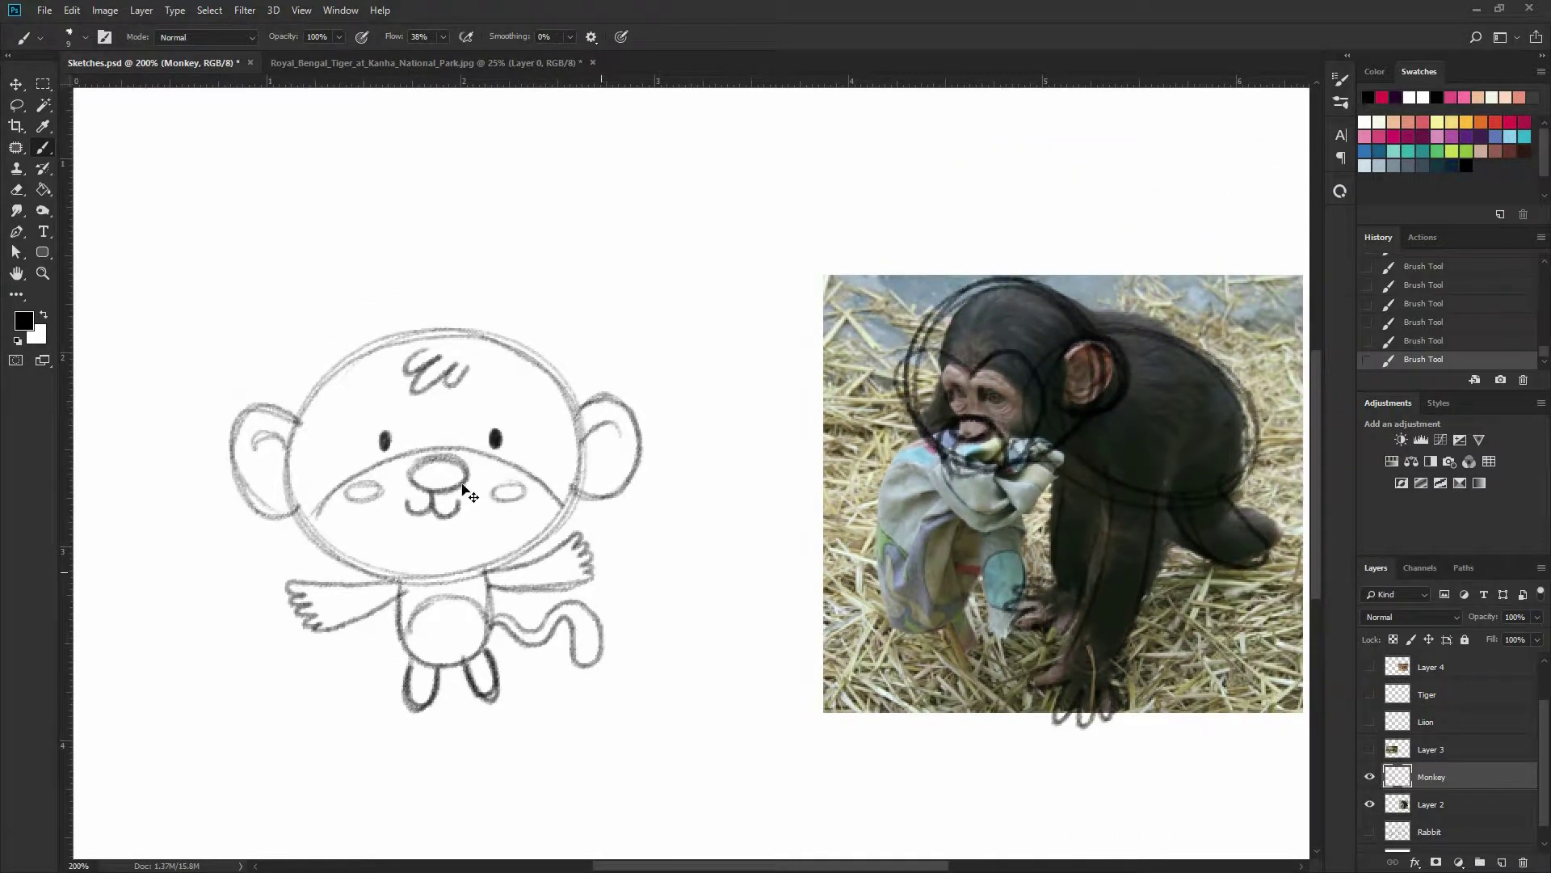
Move the monkey sketch away from the photo and erase the stray tracing strokes at the photo's edge.
{"action": "key", "text": "v"}
{"action": "mouse_move", "coordinate": [457, 495]}
{"action": "left_mouse_down"}
{"action": "mouse_move", "coordinate": [433, 469]}
{"action": "mouse_move", "coordinate": [350, 449]}
{"action": "mouse_move", "coordinate": [329, 465]}
{"action": "left_mouse_up"}
{"action": "key", "text": "e"}
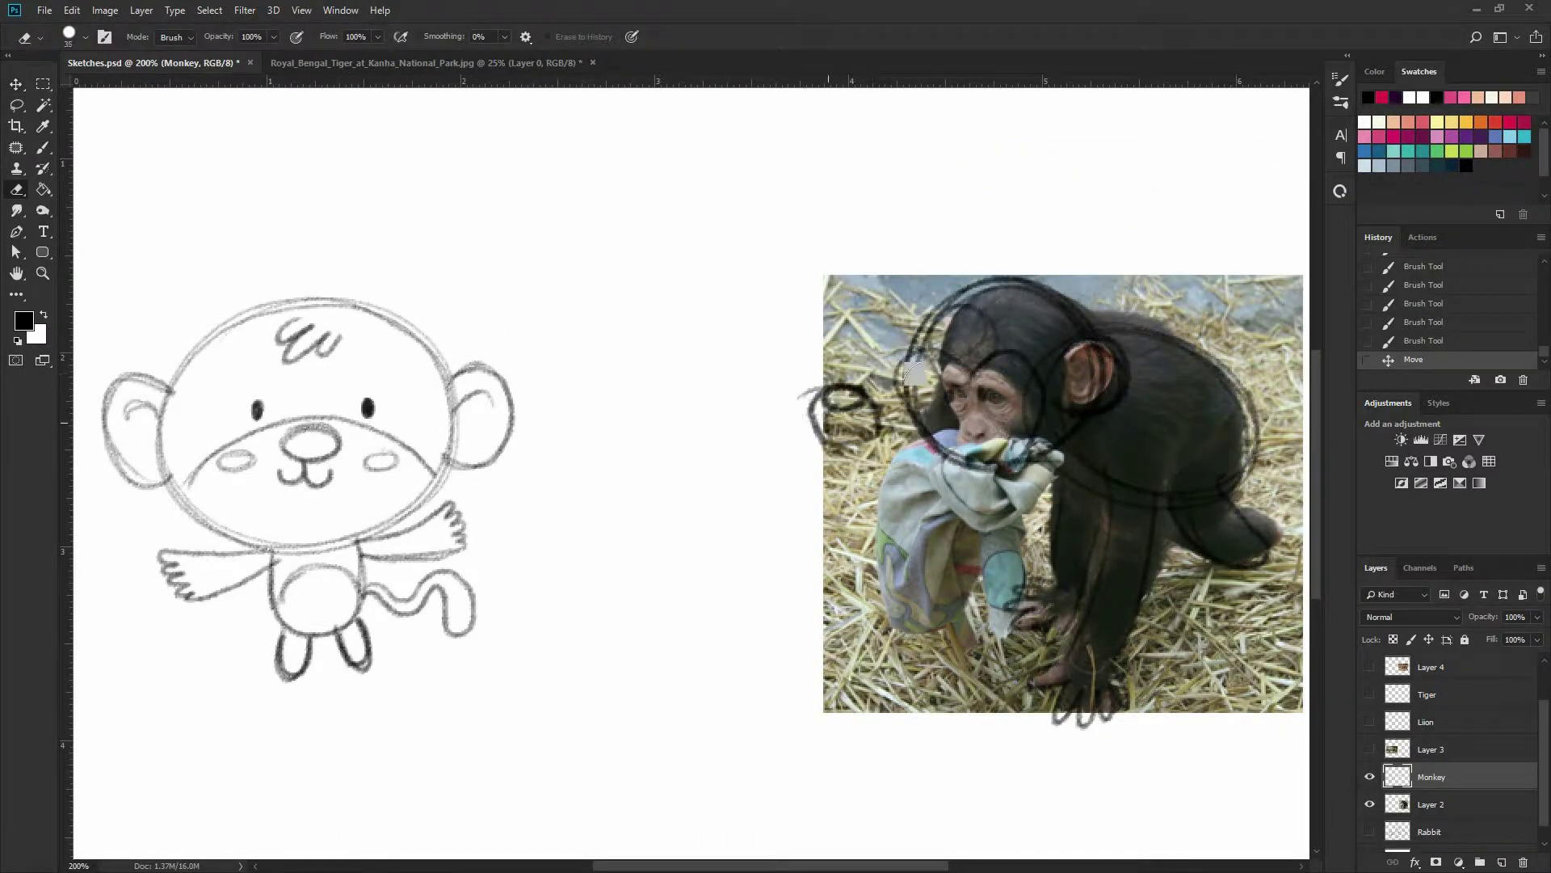
{"action": "left_click_drag", "start_coordinate": [808, 400], "coordinate": [877, 428]}
{"action": "key", "text": "b"}
{"action": "left_click_drag", "start_coordinate": [633, 408], "coordinate": [626, 416]}
Hide the chimp photo layer and erase the remaining stray mark on the blank canvas.
{"action": "left_click", "coordinate": [1370, 805]}
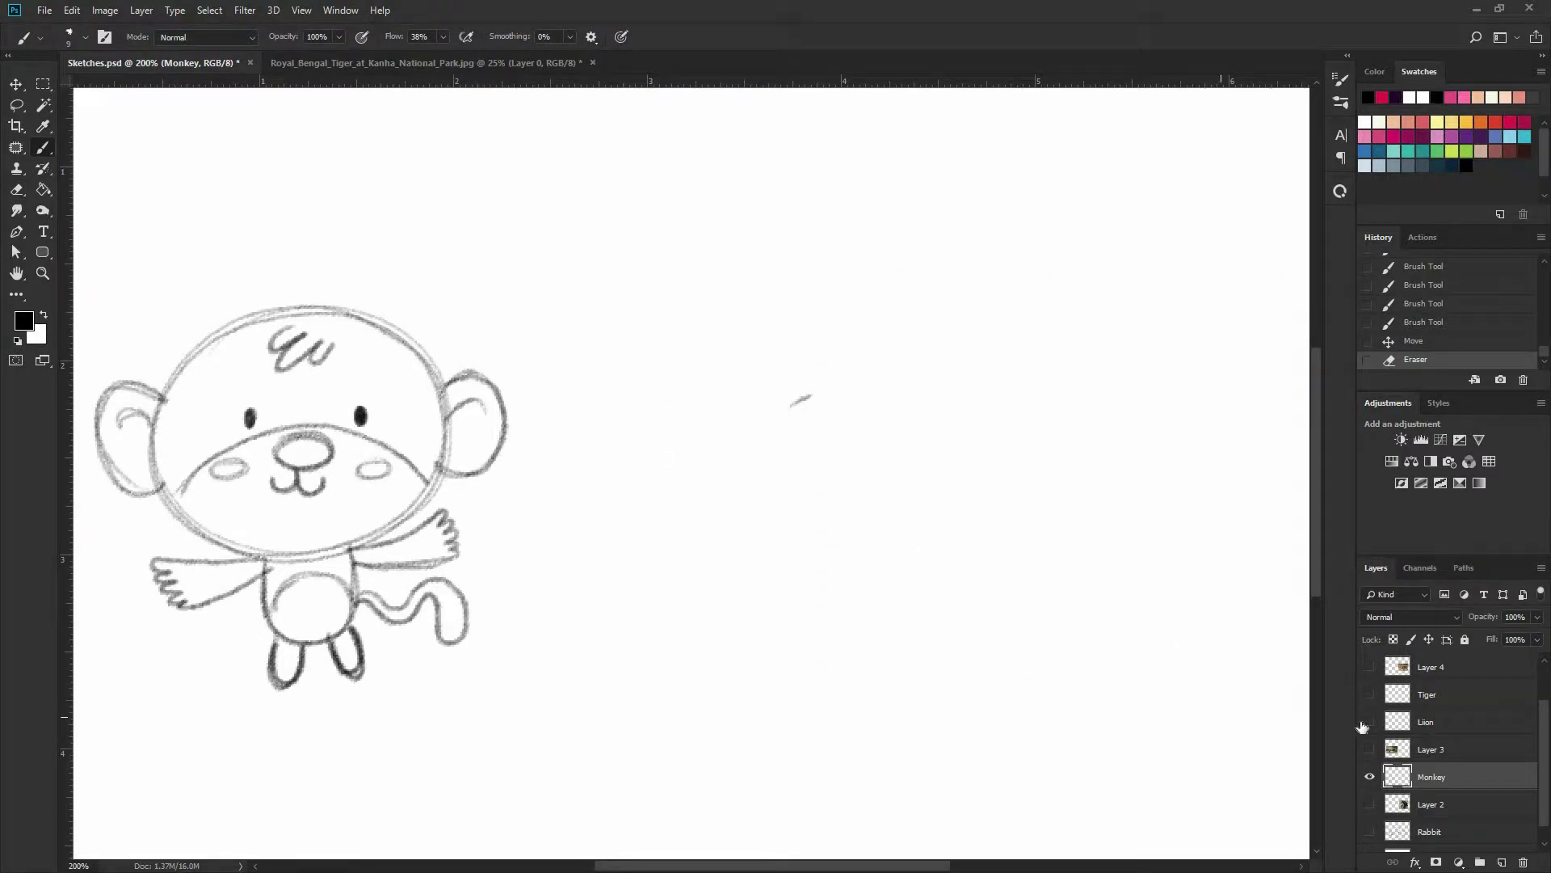
{"action": "key", "text": "e"}
{"action": "left_click_drag", "start_coordinate": [788, 405], "coordinate": [815, 392]}
{"action": "mouse_move", "coordinate": [755, 331]}
{"action": "left_mouse_down"}
{"action": "mouse_move", "coordinate": [767, 495]}
{"action": "mouse_move", "coordinate": [745, 502]}
{"action": "left_mouse_up"}
{"action": "key", "text": "ctrl+z"}
Duplicate the monkey sketch beside the original and erase the copy's facial features and hair.
{"action": "key", "text": "v"}
{"action": "key", "text": "v"}
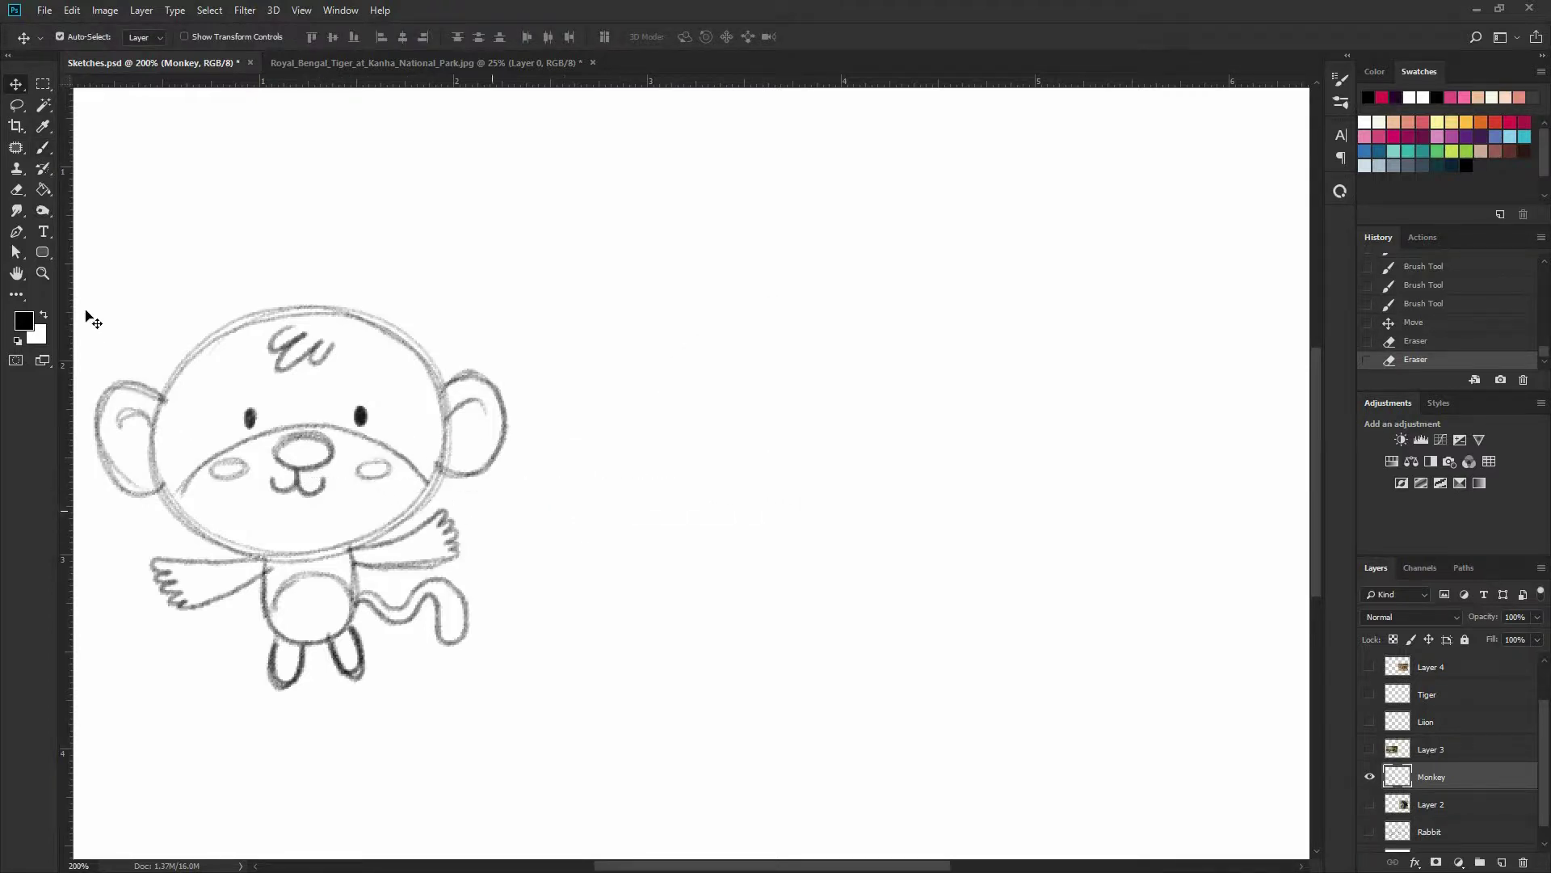
{"action": "key", "text": "ctrl"}
{"action": "mouse_move", "coordinate": [400, 431]}
{"action": "left_mouse_down"}
{"action": "mouse_move", "coordinate": [693, 450]}
{"action": "mouse_move", "coordinate": [769, 512]}
{"action": "left_mouse_up"}
{"action": "key", "text": "e"}
{"action": "mouse_move", "coordinate": [687, 417]}
{"action": "left_mouse_down"}
{"action": "mouse_move", "coordinate": [743, 408]}
{"action": "mouse_move", "coordinate": [854, 440]}
{"action": "mouse_move", "coordinate": [798, 477]}
{"action": "mouse_move", "coordinate": [717, 426]}
{"action": "mouse_move", "coordinate": [652, 485]}
{"action": "left_mouse_up"}
Repair the copied monkey's head outline and draw two larger filled eyes set wider apart.
{"action": "key", "text": "b"}
{"action": "left_click_drag", "start_coordinate": [637, 416], "coordinate": [663, 510]}
{"action": "mouse_move", "coordinate": [712, 404]}
{"action": "left_mouse_down"}
{"action": "mouse_move", "coordinate": [706, 426]}
{"action": "mouse_move", "coordinate": [710, 408]}
{"action": "left_mouse_up"}
{"action": "left_click_drag", "start_coordinate": [842, 402], "coordinate": [843, 421]}
{"action": "left_click_drag", "start_coordinate": [710, 405], "coordinate": [710, 425]}
{"action": "left_click_drag", "start_coordinate": [843, 417], "coordinate": [842, 406]}
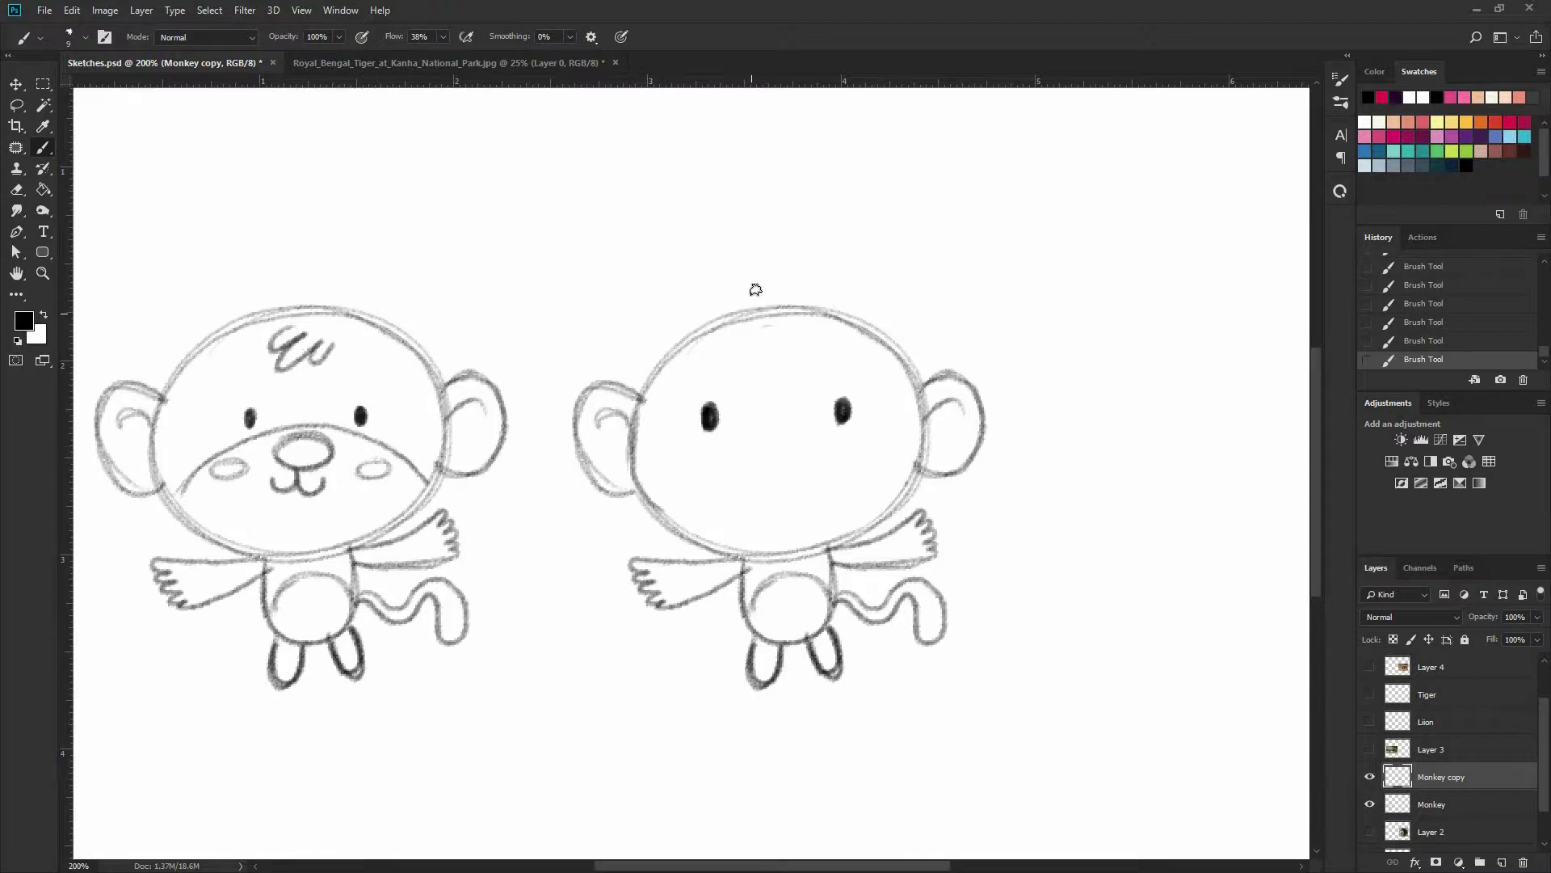
Draw a spiky hair tuft on top of the copied monkey's head and a heart-shaped face line.
{"action": "left_click_drag", "start_coordinate": [713, 271], "coordinate": [812, 315]}
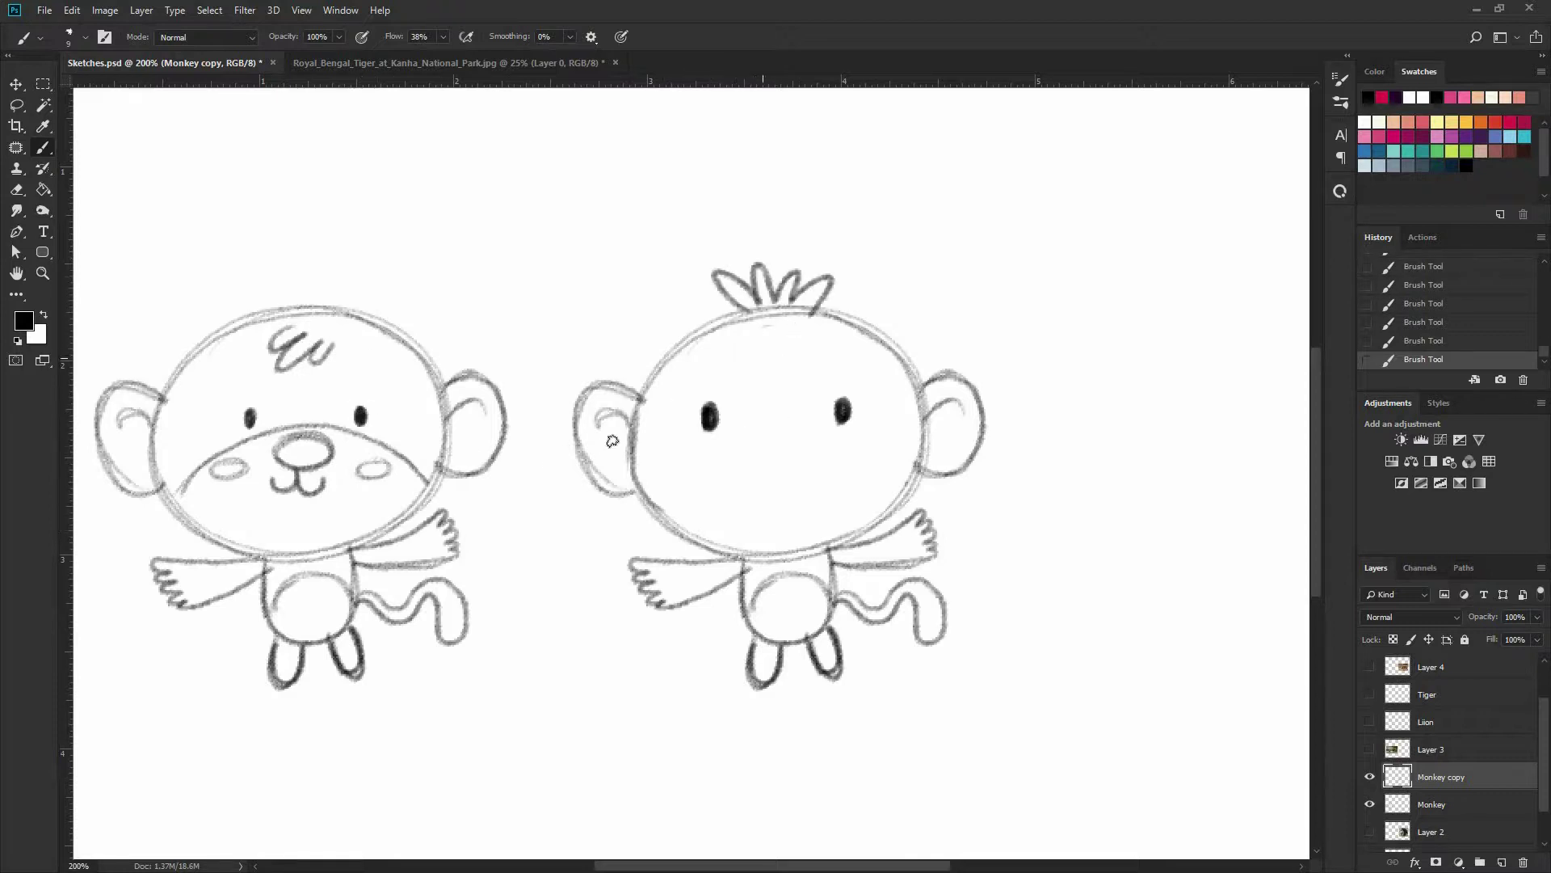
{"action": "mouse_move", "coordinate": [634, 470]}
{"action": "left_mouse_down"}
{"action": "mouse_move", "coordinate": [773, 377]}
{"action": "mouse_move", "coordinate": [859, 350]}
{"action": "mouse_move", "coordinate": [915, 442]}
{"action": "left_mouse_up"}
{"action": "left_click_drag", "start_coordinate": [844, 341], "coordinate": [913, 442]}
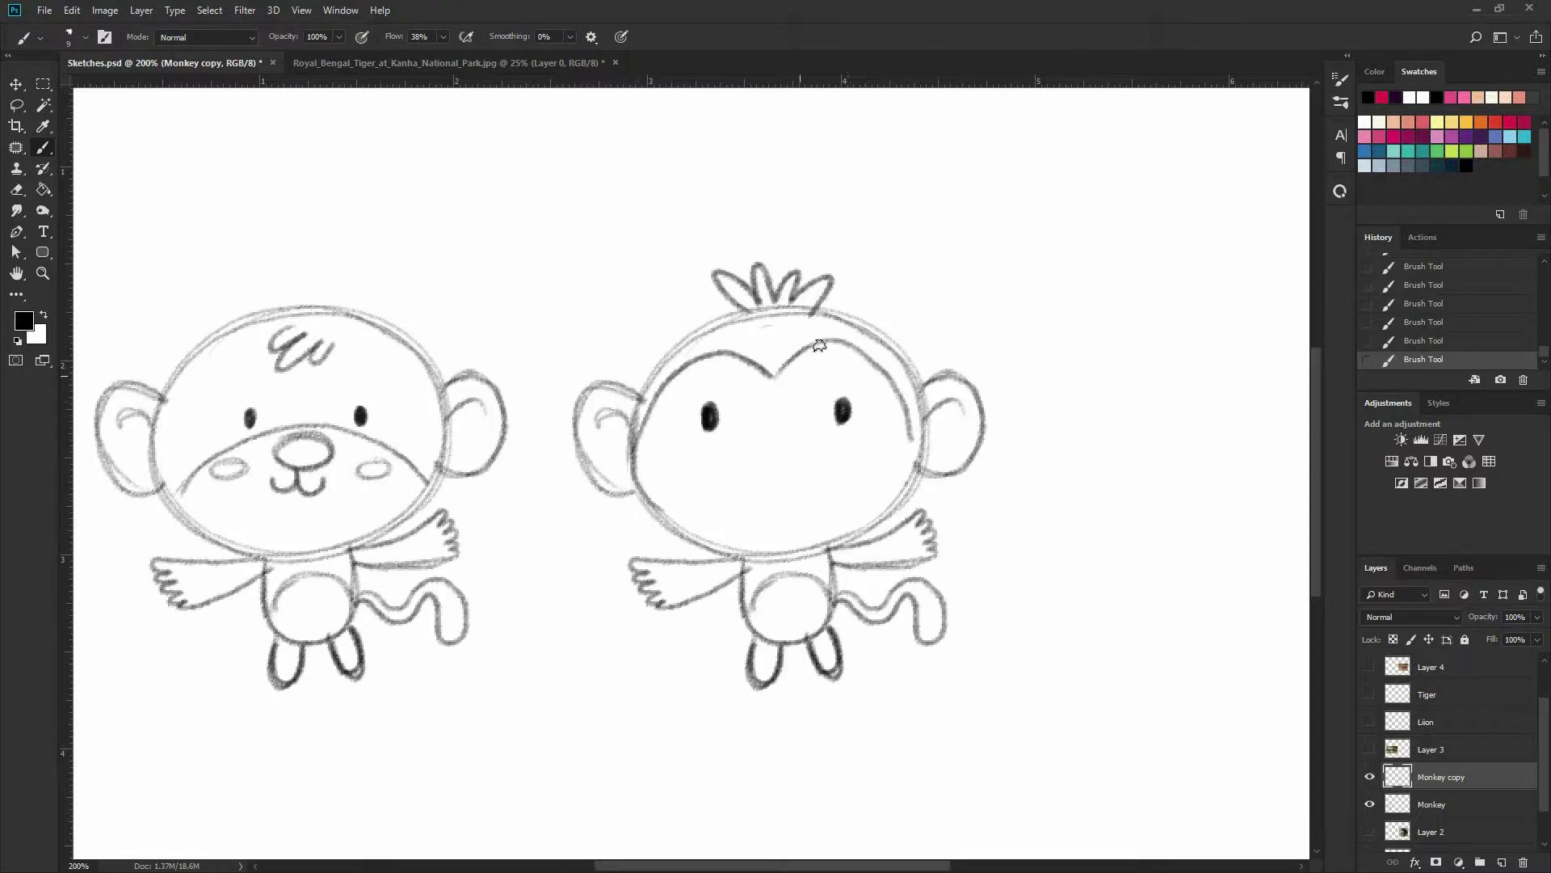
{"action": "mouse_move", "coordinate": [777, 375]}
{"action": "left_mouse_down"}
{"action": "mouse_move", "coordinate": [841, 341]}
{"action": "mouse_move", "coordinate": [908, 404]}
{"action": "mouse_move", "coordinate": [921, 441]}
{"action": "left_mouse_up"}
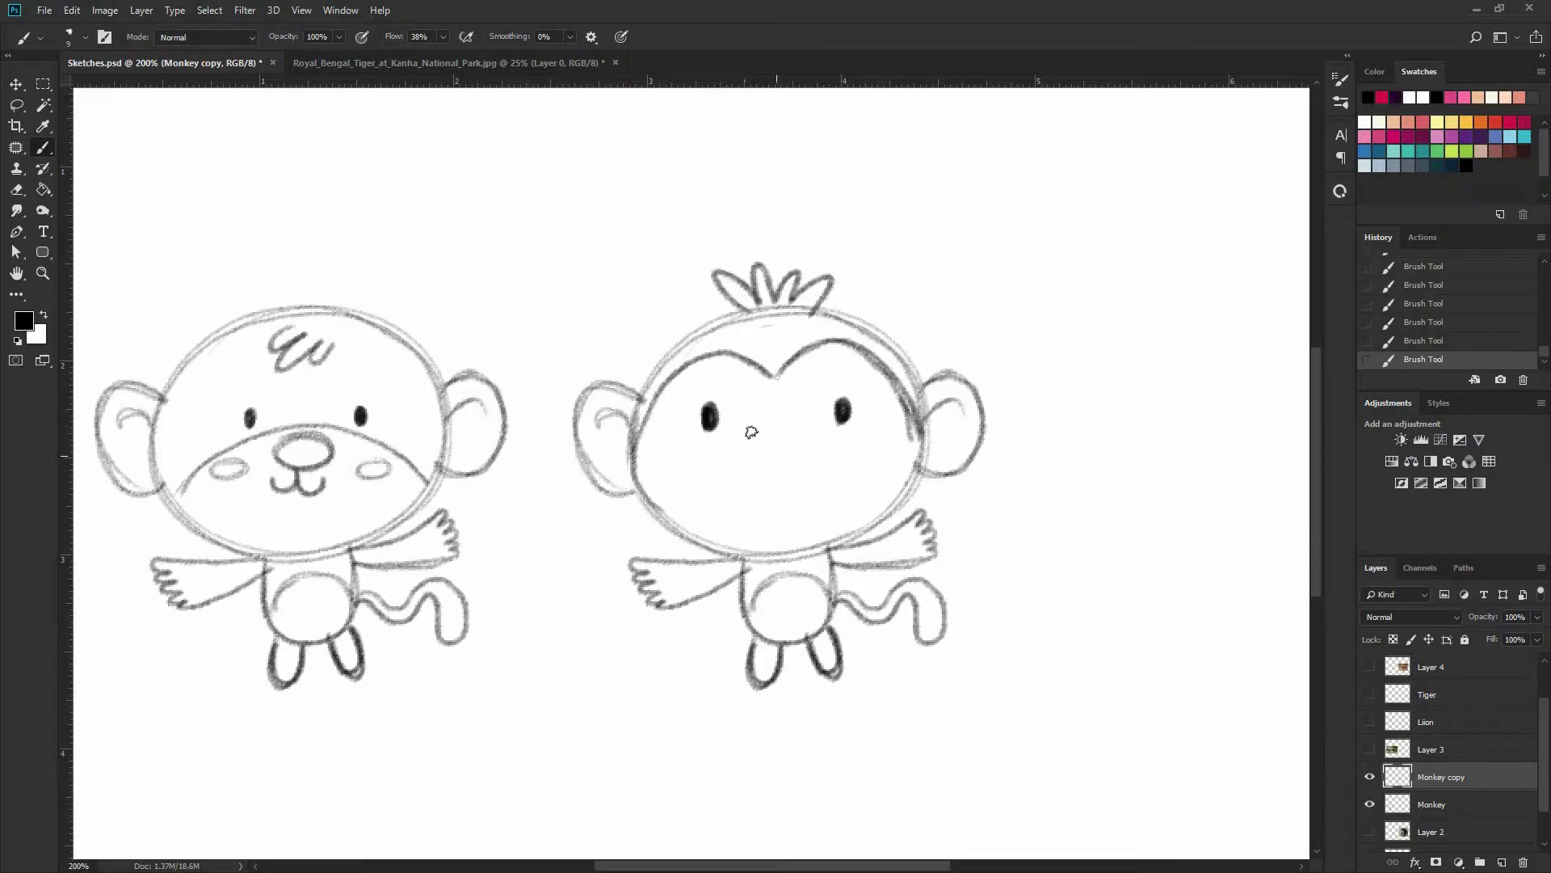
Give the copied monkey a large shaded oval nose, a sideways smile and cheek ovals.
{"action": "mouse_move", "coordinate": [769, 422]}
{"action": "left_mouse_down"}
{"action": "mouse_move", "coordinate": [751, 424]}
{"action": "mouse_move", "coordinate": [814, 435]}
{"action": "left_mouse_up"}
{"action": "mouse_move", "coordinate": [764, 429]}
{"action": "left_mouse_down"}
{"action": "mouse_move", "coordinate": [756, 445]}
{"action": "mouse_move", "coordinate": [808, 436]}
{"action": "mouse_move", "coordinate": [824, 480]}
{"action": "left_mouse_up"}
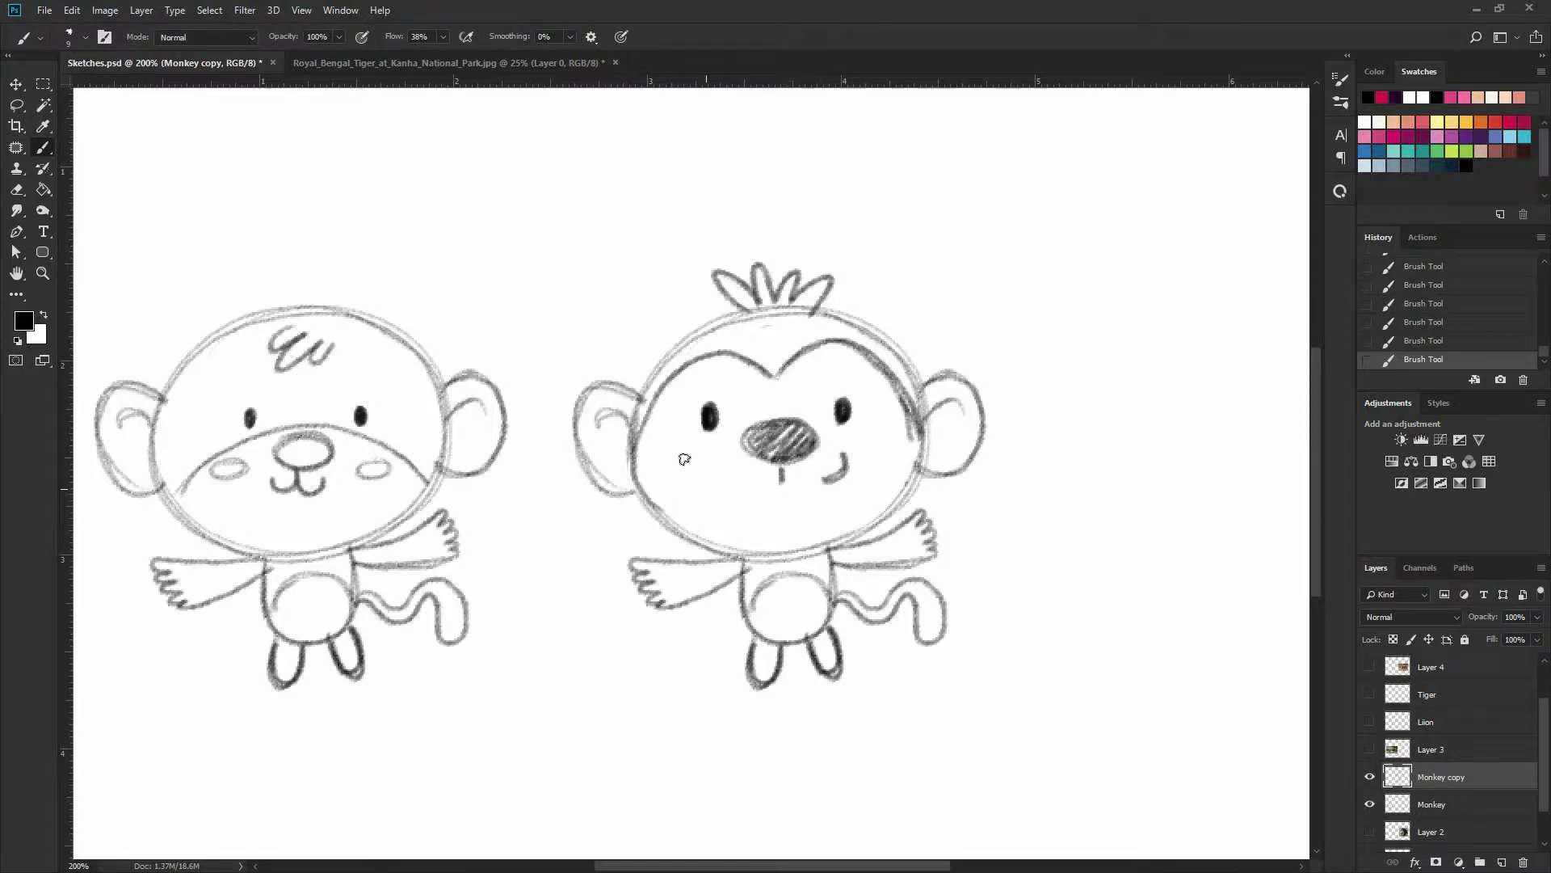
{"action": "left_click_drag", "start_coordinate": [871, 439], "coordinate": [867, 434]}
Erase the copied monkey's fingered arms and the part of the tail next to its body.
{"action": "key", "text": "e"}
{"action": "left_click_drag", "start_coordinate": [643, 570], "coordinate": [659, 598]}
{"action": "key", "text": "b"}
{"action": "mouse_move", "coordinate": [684, 597]}
{"action": "left_mouse_down"}
{"action": "mouse_move", "coordinate": [661, 598]}
{"action": "mouse_move", "coordinate": [665, 613]}
{"action": "mouse_move", "coordinate": [696, 568]}
{"action": "mouse_move", "coordinate": [744, 578]}
{"action": "left_mouse_up"}
{"action": "key", "text": "e"}
{"action": "left_click_drag", "start_coordinate": [920, 524], "coordinate": [830, 614]}
Redraw the copied monkey's body sides with short rounded arms and a thicker tail.
{"action": "key", "text": "b"}
{"action": "left_click_drag", "start_coordinate": [741, 559], "coordinate": [753, 627]}
{"action": "left_click_drag", "start_coordinate": [838, 549], "coordinate": [841, 574]}
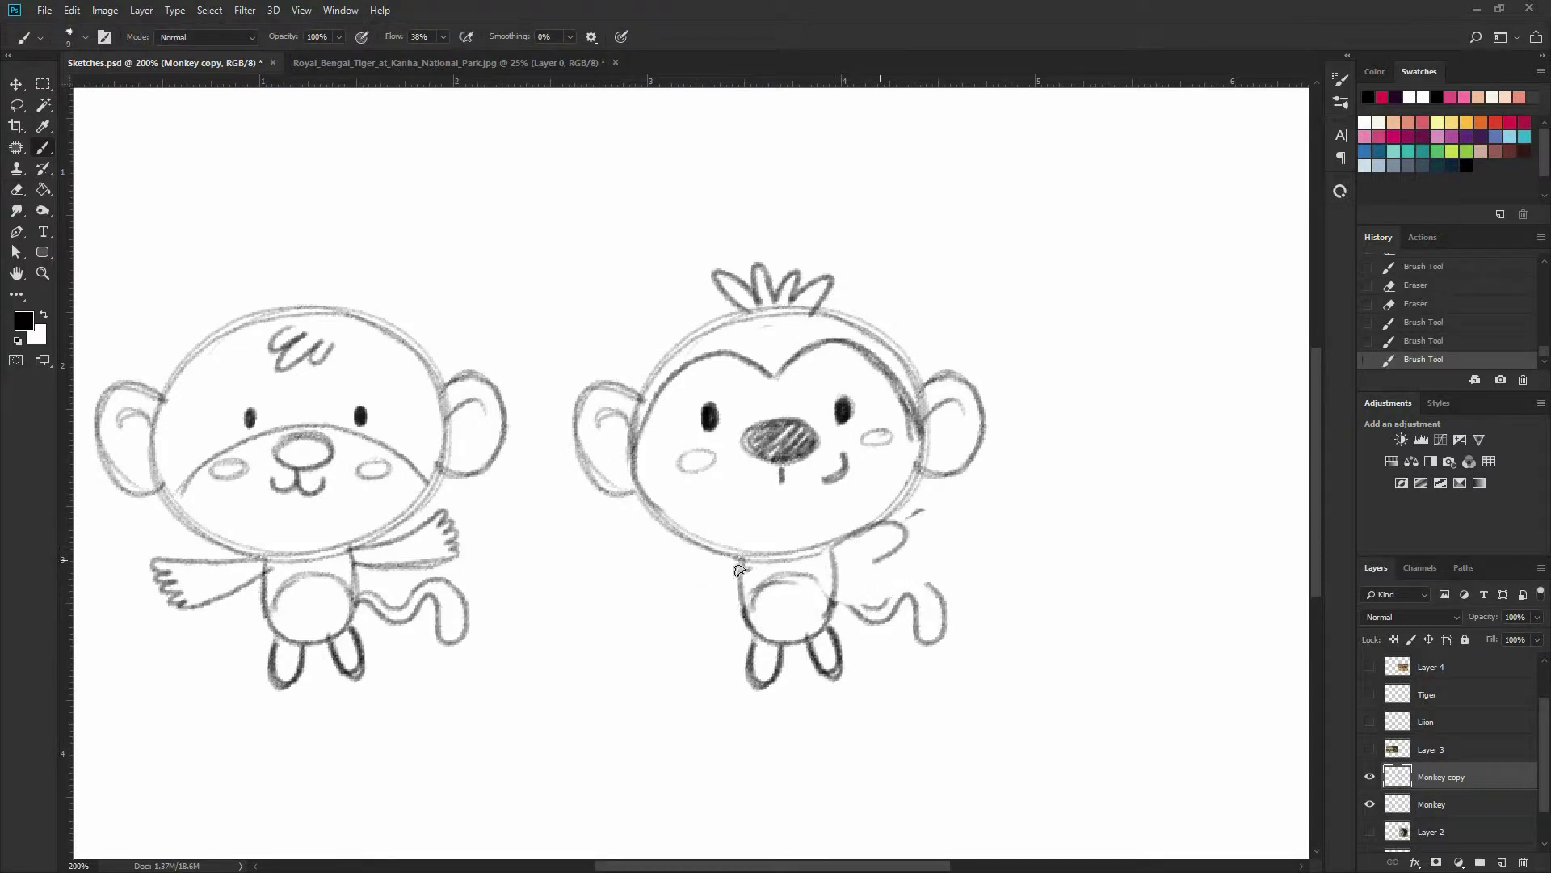
{"action": "mouse_move", "coordinate": [745, 561]}
{"action": "left_mouse_down"}
{"action": "mouse_move", "coordinate": [684, 575]}
{"action": "mouse_move", "coordinate": [701, 582]}
{"action": "left_mouse_up"}
{"action": "mouse_move", "coordinate": [842, 597]}
{"action": "left_mouse_down"}
{"action": "mouse_move", "coordinate": [876, 612]}
{"action": "mouse_move", "coordinate": [938, 590]}
{"action": "left_mouse_up"}
{"action": "left_click_drag", "start_coordinate": [856, 669], "coordinate": [851, 726]}
Select both monkey layers and move the two sketches together toward the middle of the page.
{"action": "key", "text": "ctrl+minus"}
{"action": "key", "text": "ctrl+minus"}
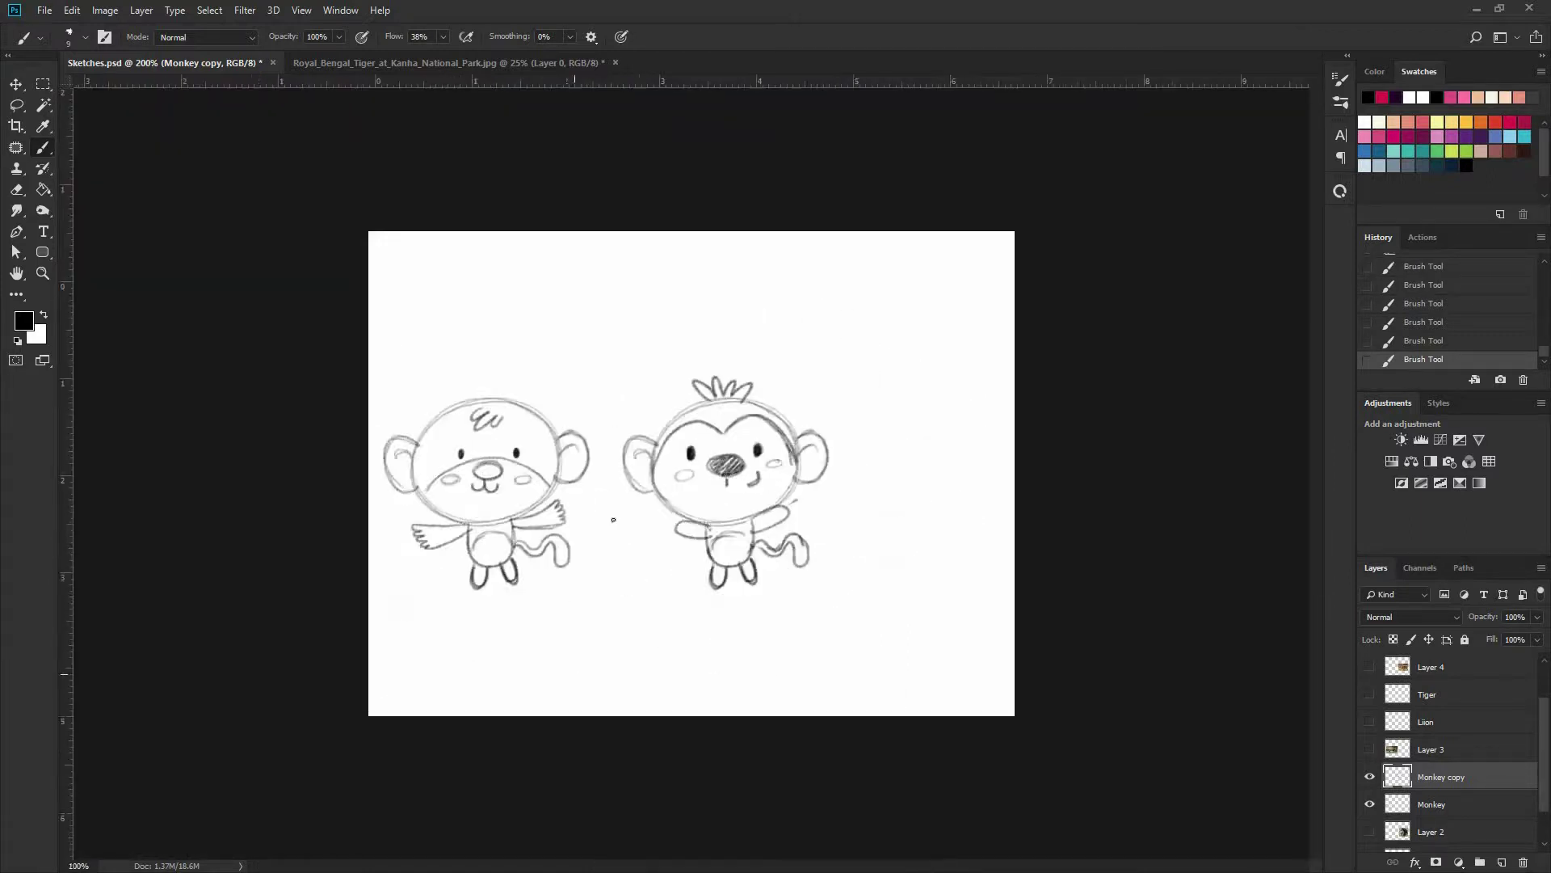
{"action": "key", "text": "v"}
{"action": "left_click_drag", "start_coordinate": [705, 497], "coordinate": [775, 506]}
{"action": "key", "text": "ctrl+z"}
{"action": "left_click", "coordinate": [1431, 804], "text": "shift"}
{"action": "left_click_drag", "start_coordinate": [749, 477], "coordinate": [806, 485]}
Hide the monkey sketches, show the lion photo and the Lion layer, and make the Lion layer active.
{"action": "left_click", "coordinate": [1370, 777]}
{"action": "left_click", "coordinate": [1370, 749]}
{"action": "left_click", "coordinate": [1369, 722]}
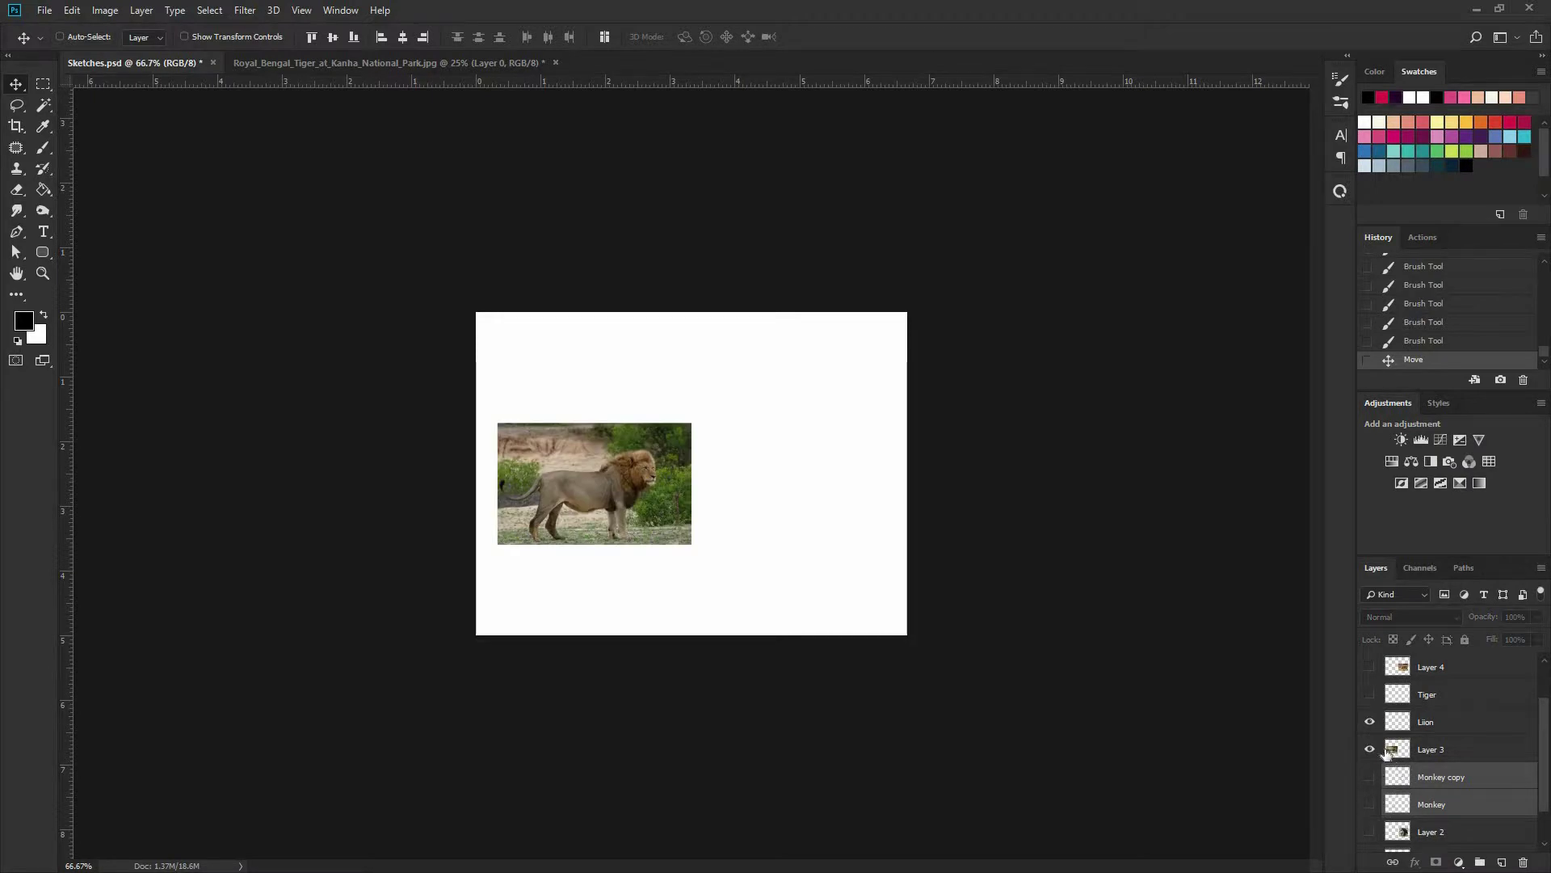
{"action": "left_click", "coordinate": [1426, 721]}
Sketch a large rounded head outline on the Lion layer beside the lion photo.
{"action": "key", "text": "ctrl+plus"}
{"action": "key", "text": "ctrl+plus"}
{"action": "key", "text": "b"}
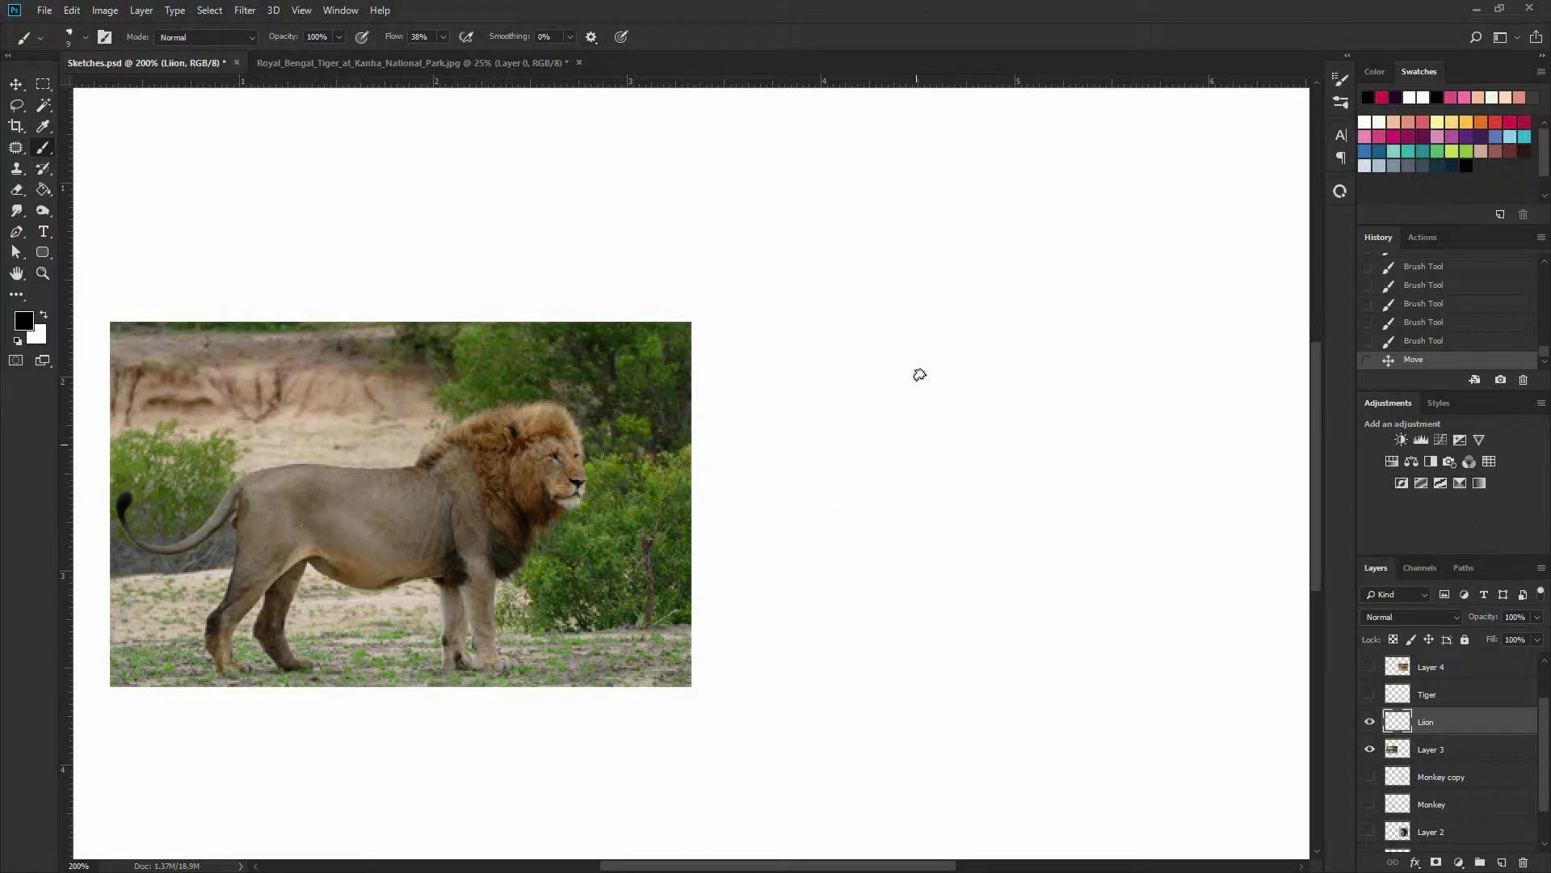
{"action": "mouse_move", "coordinate": [864, 397]}
{"action": "left_mouse_down"}
{"action": "mouse_move", "coordinate": [1028, 387]}
{"action": "mouse_move", "coordinate": [929, 543]}
{"action": "mouse_move", "coordinate": [923, 361]}
{"action": "mouse_move", "coordinate": [1048, 501]}
{"action": "mouse_move", "coordinate": [885, 519]}
{"action": "mouse_move", "coordinate": [920, 404]}
{"action": "mouse_move", "coordinate": [865, 396]}
{"action": "mouse_move", "coordinate": [931, 341]}
{"action": "mouse_move", "coordinate": [827, 383]}
{"action": "mouse_move", "coordinate": [1014, 342]}
{"action": "mouse_move", "coordinate": [998, 529]}
{"action": "mouse_move", "coordinate": [839, 394]}
{"action": "mouse_move", "coordinate": [1043, 400]}
{"action": "mouse_move", "coordinate": [974, 533]}
{"action": "mouse_move", "coordinate": [859, 379]}
{"action": "mouse_move", "coordinate": [1048, 436]}
{"action": "mouse_move", "coordinate": [845, 487]}
{"action": "mouse_move", "coordinate": [916, 357]}
{"action": "mouse_move", "coordinate": [1014, 425]}
{"action": "left_mouse_up"}
{"action": "key", "text": "ctrl+z"}
{"action": "key", "text": "ctrl+plus"}
{"action": "left_click_drag", "start_coordinate": [866, 338], "coordinate": [572, 319]}
{"action": "key", "text": "ctrl+z"}
{"action": "mouse_move", "coordinate": [874, 231]}
{"action": "left_mouse_down"}
{"action": "mouse_move", "coordinate": [632, 330]}
{"action": "mouse_move", "coordinate": [922, 554]}
{"action": "mouse_move", "coordinate": [921, 249]}
{"action": "mouse_move", "coordinate": [623, 402]}
{"action": "mouse_move", "coordinate": [626, 452]}
{"action": "left_mouse_up"}
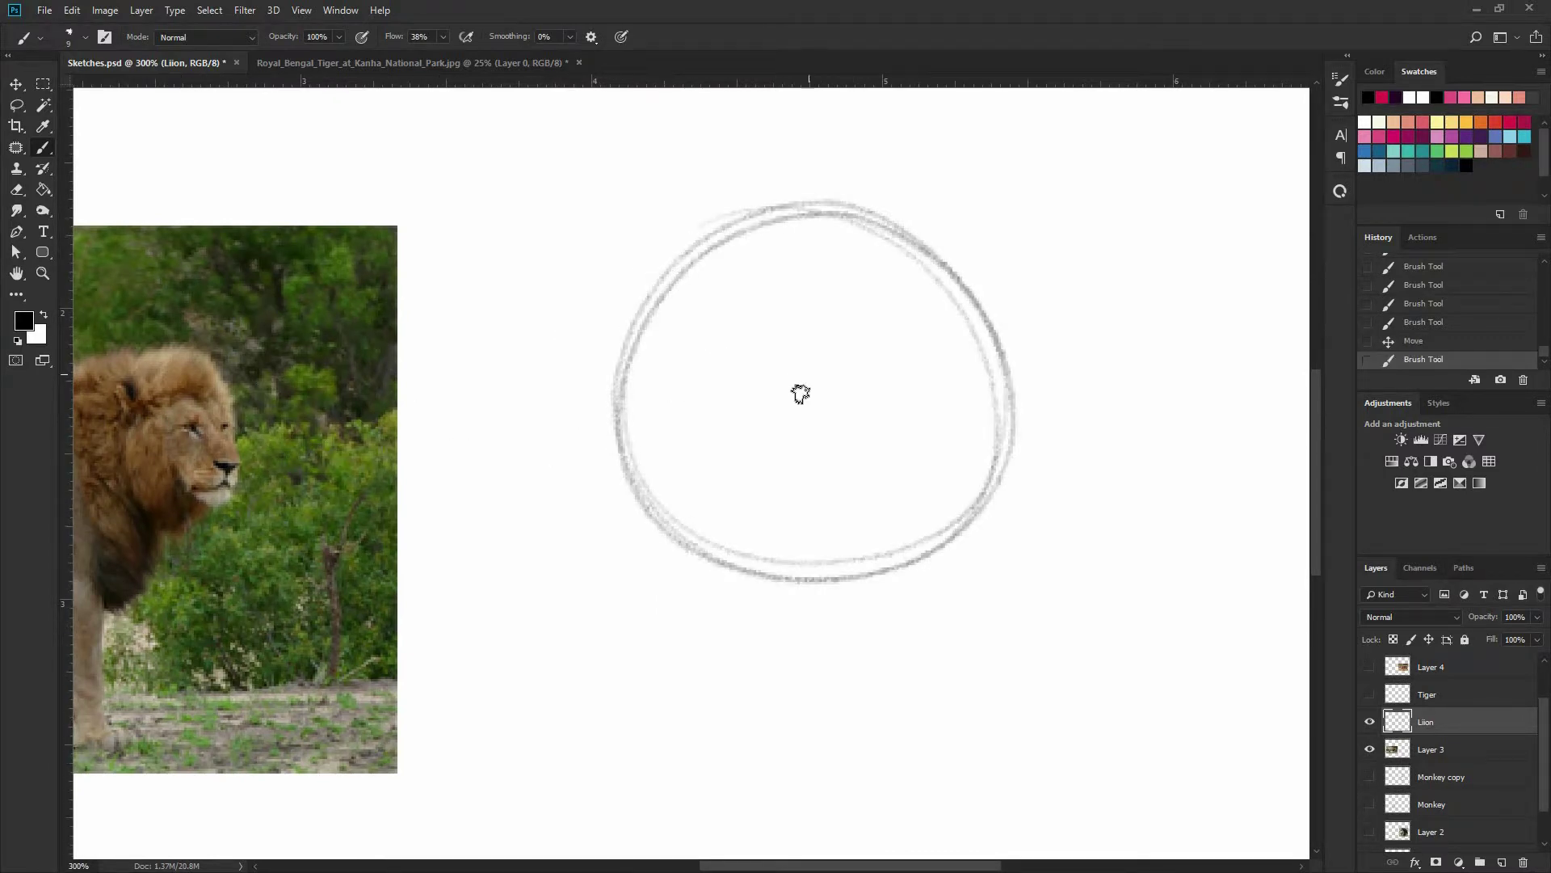
Draw two filled oval eyes and a wide flat-topped nose inside the lion's head outline.
{"action": "left_click", "coordinate": [731, 363]}
{"action": "left_click", "coordinate": [904, 357]}
{"action": "left_click", "coordinate": [229, 485]}
{"action": "mouse_move", "coordinate": [780, 399]}
{"action": "left_mouse_down"}
{"action": "mouse_move", "coordinate": [838, 391]}
{"action": "mouse_move", "coordinate": [824, 406]}
{"action": "mouse_move", "coordinate": [789, 398]}
{"action": "mouse_move", "coordinate": [850, 404]}
{"action": "mouse_move", "coordinate": [815, 429]}
{"action": "mouse_move", "coordinate": [766, 407]}
{"action": "mouse_move", "coordinate": [777, 421]}
{"action": "mouse_move", "coordinate": [858, 395]}
{"action": "left_mouse_up"}
{"action": "key", "text": "ctrl+alt+z"}
{"action": "key", "text": "ctrl+alt+z"}
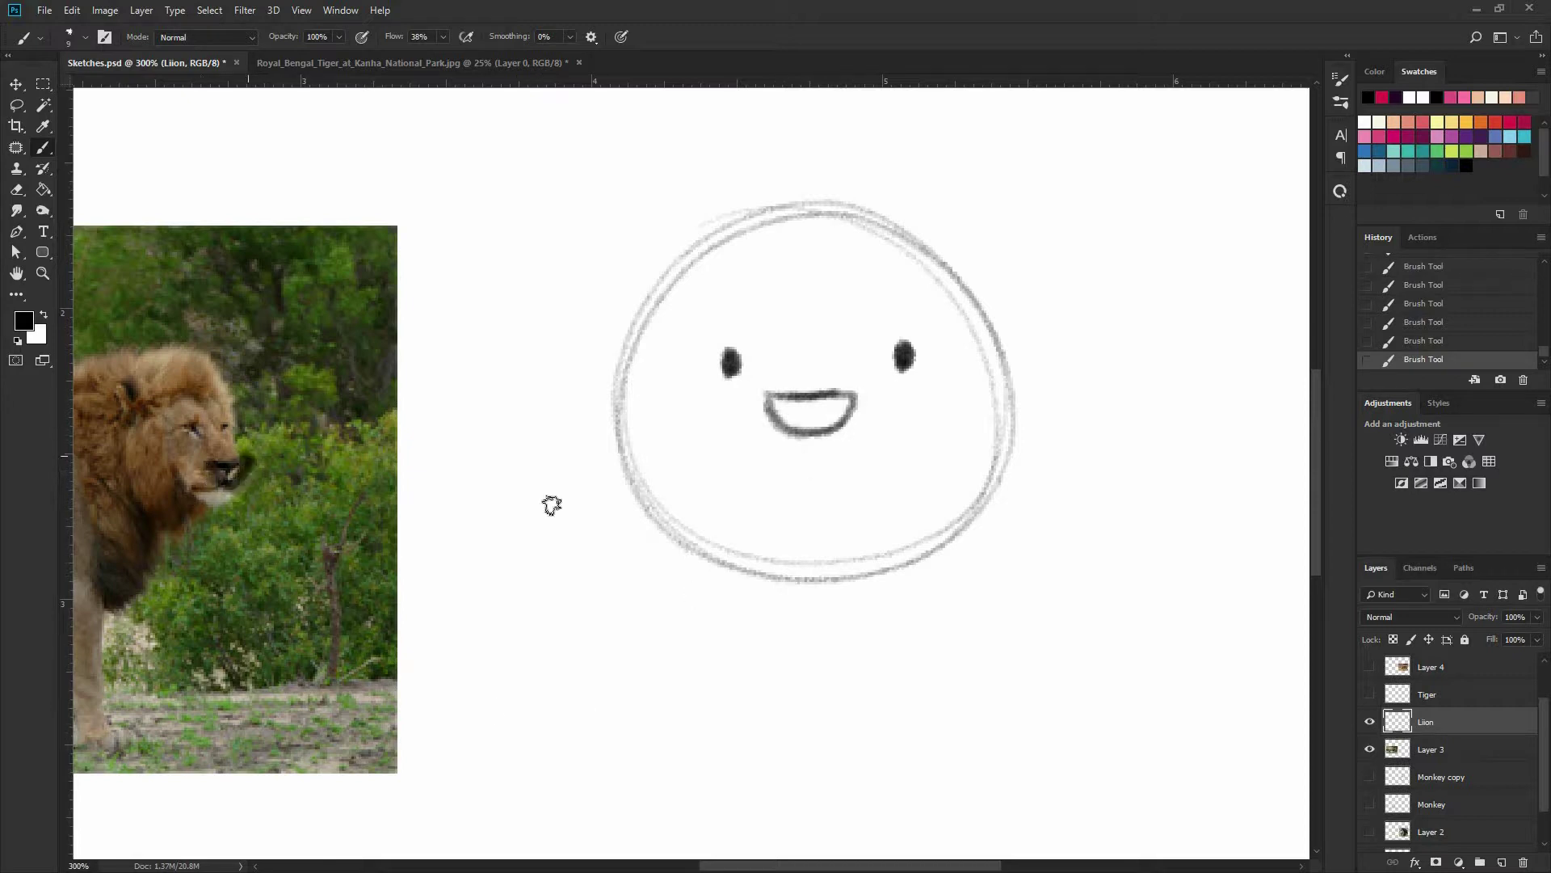
Complete the lion's face with two long nose-bridge lines up to the forehead, a curved smile and oval cheeks.
{"action": "mouse_move", "coordinate": [800, 210]}
{"action": "left_mouse_down"}
{"action": "mouse_move", "coordinate": [761, 387]}
{"action": "mouse_move", "coordinate": [835, 214]}
{"action": "left_mouse_up"}
{"action": "mouse_move", "coordinate": [855, 396]}
{"action": "left_mouse_down"}
{"action": "mouse_move", "coordinate": [836, 215]}
{"action": "mouse_move", "coordinate": [772, 397]}
{"action": "left_mouse_up"}
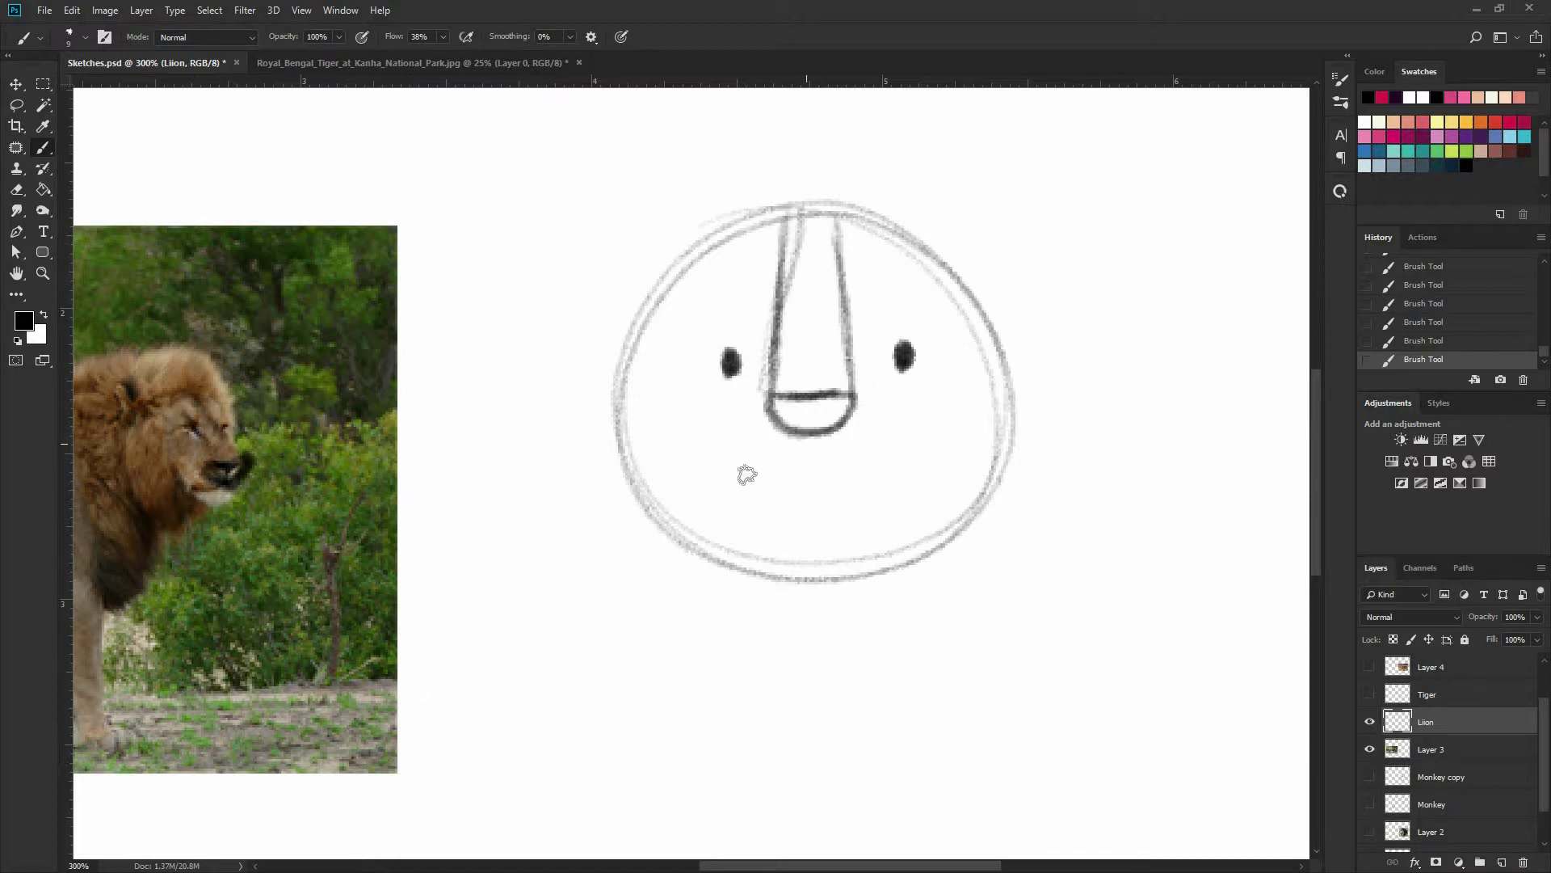
{"action": "left_click_drag", "start_coordinate": [714, 446], "coordinate": [806, 439]}
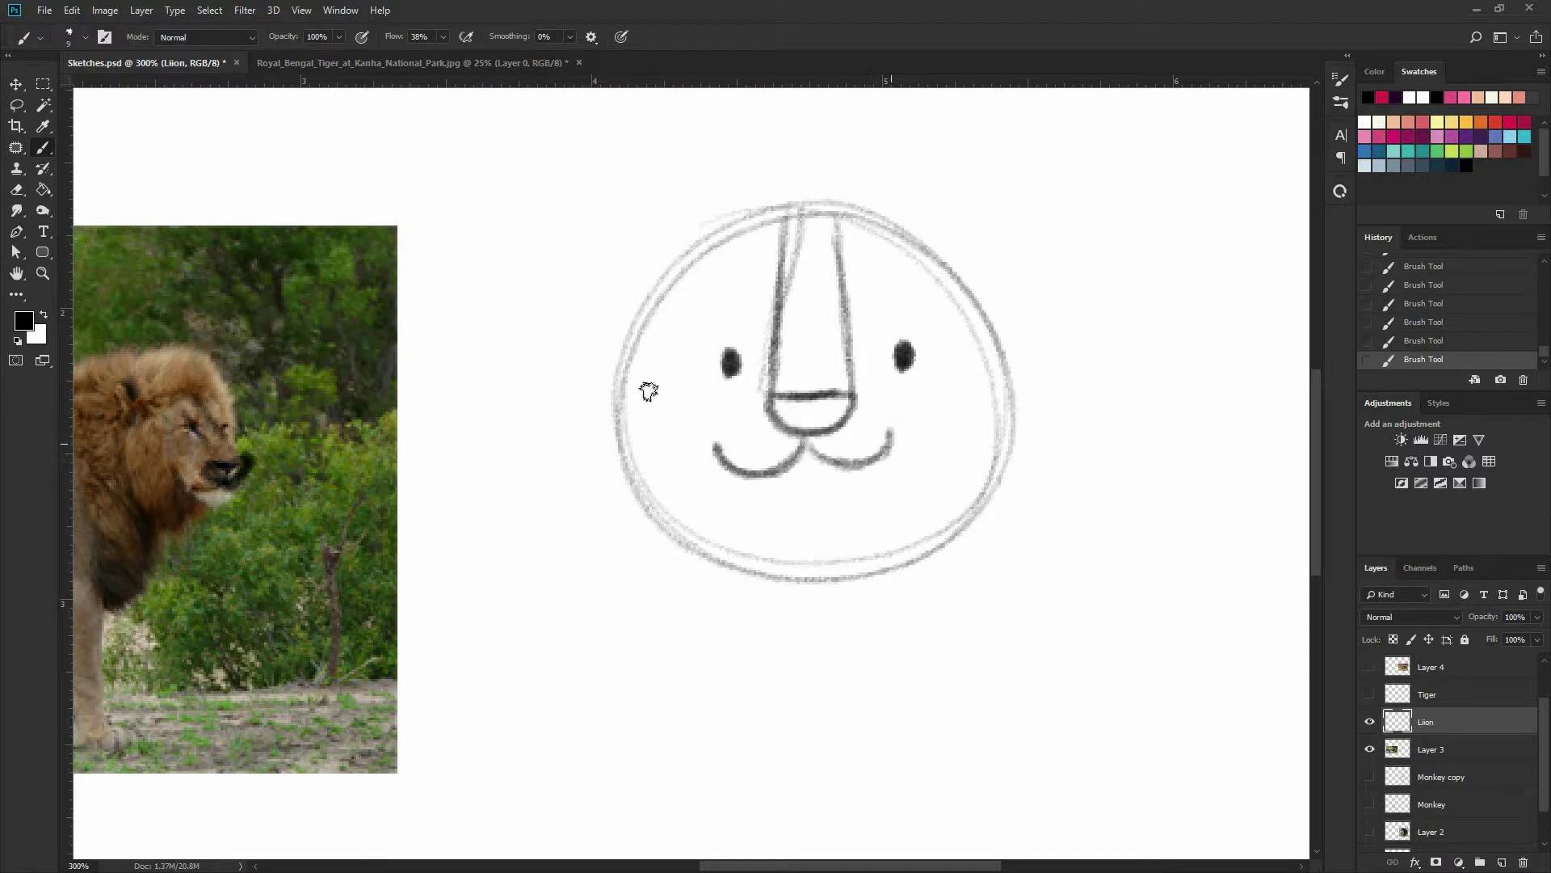
{"action": "mouse_move", "coordinate": [707, 404]}
{"action": "left_mouse_down"}
{"action": "mouse_move", "coordinate": [668, 422]}
{"action": "mouse_move", "coordinate": [711, 411]}
{"action": "left_mouse_up"}
{"action": "mouse_move", "coordinate": [956, 425]}
{"action": "left_mouse_down"}
{"action": "mouse_move", "coordinate": [918, 404]}
{"action": "mouse_move", "coordinate": [950, 406]}
{"action": "left_mouse_up"}
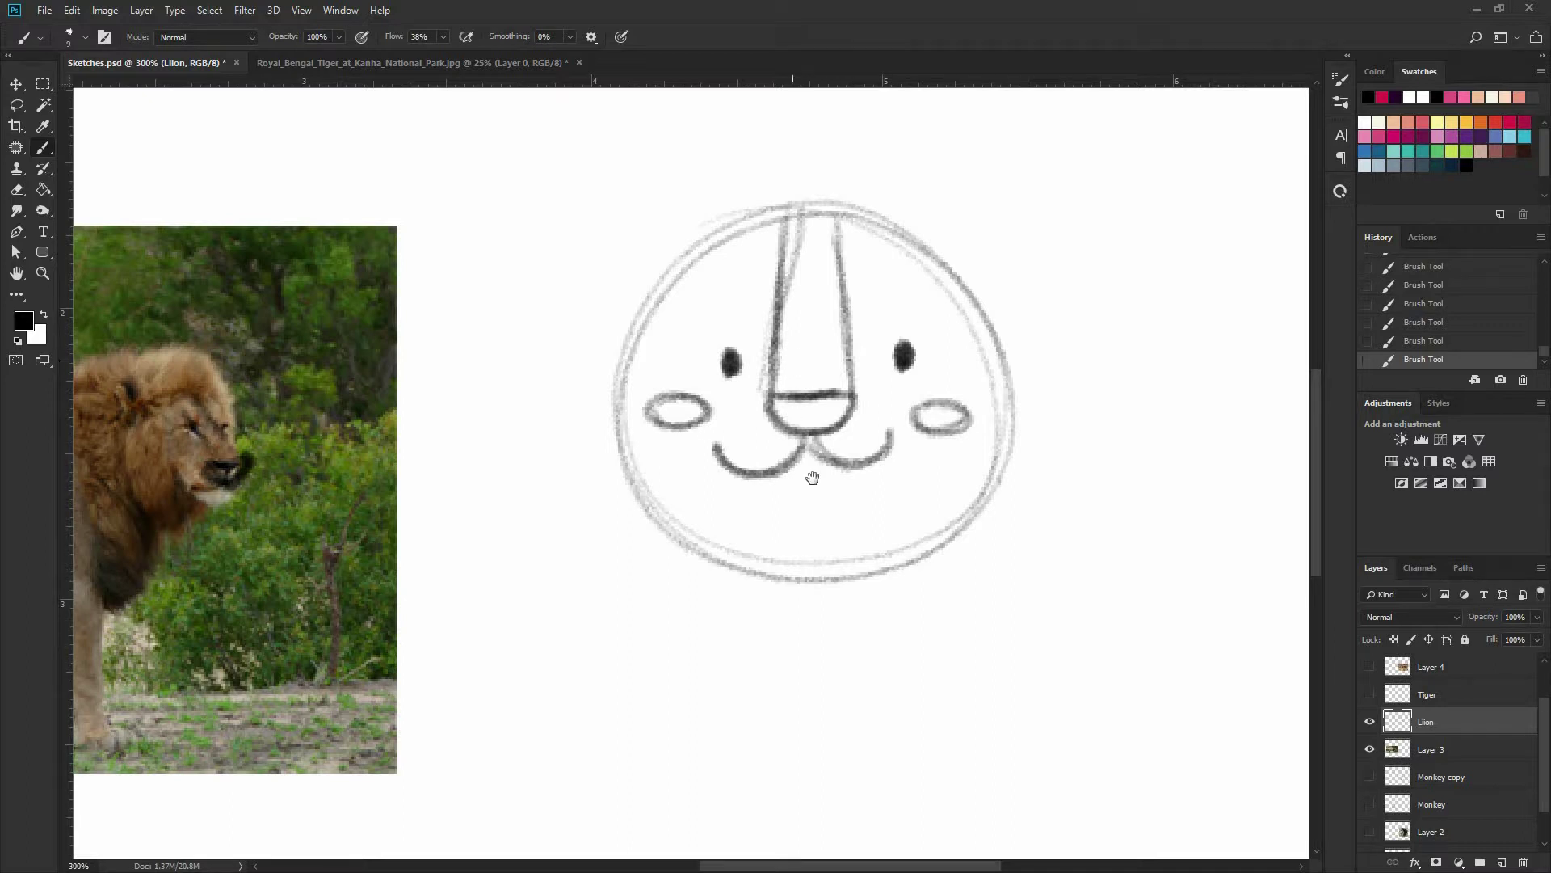
Sketch a scalloped mane outline all the way around the lion's head.
{"action": "mouse_move", "coordinate": [812, 478]}
{"action": "left_mouse_down"}
{"action": "mouse_move", "coordinate": [829, 540]}
{"action": "mouse_move", "coordinate": [933, 503]}
{"action": "left_mouse_up"}
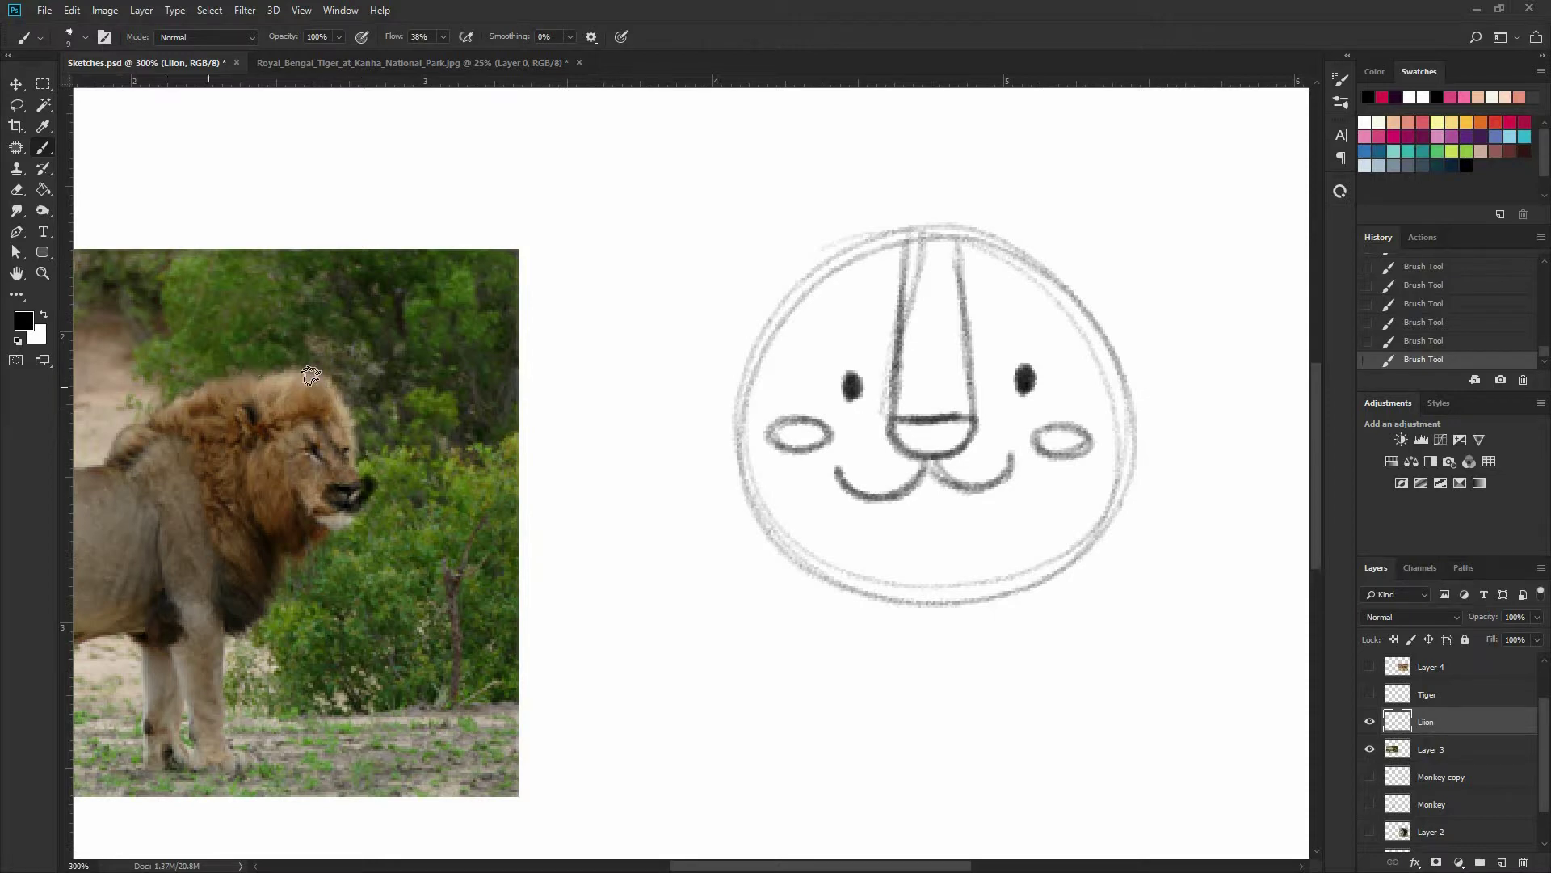
{"action": "left_click_drag", "start_coordinate": [814, 484], "coordinate": [704, 523]}
{"action": "mouse_move", "coordinate": [561, 438]}
{"action": "left_mouse_down"}
{"action": "mouse_move", "coordinate": [612, 332]}
{"action": "mouse_move", "coordinate": [725, 242]}
{"action": "left_mouse_up"}
{"action": "left_click_drag", "start_coordinate": [932, 227], "coordinate": [1056, 370]}
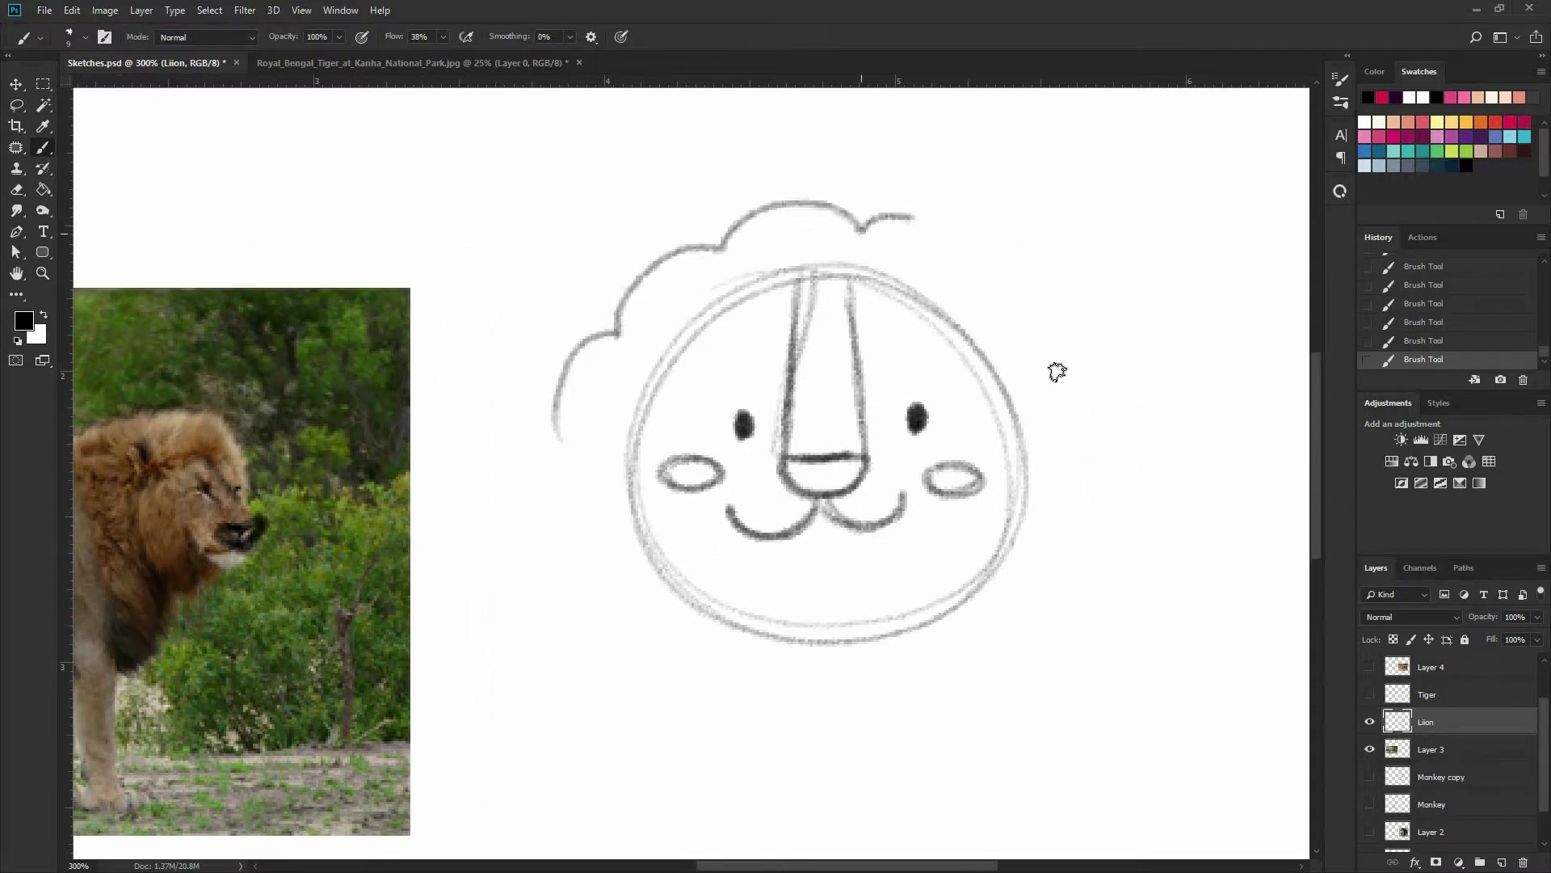
{"action": "mouse_move", "coordinate": [583, 548]}
{"action": "left_mouse_down"}
{"action": "mouse_move", "coordinate": [649, 684]}
{"action": "mouse_move", "coordinate": [813, 739]}
{"action": "mouse_move", "coordinate": [887, 700]}
{"action": "mouse_move", "coordinate": [990, 679]}
{"action": "mouse_move", "coordinate": [1004, 640]}
{"action": "mouse_move", "coordinate": [1088, 562]}
{"action": "mouse_move", "coordinate": [1101, 519]}
{"action": "mouse_move", "coordinate": [1088, 435]}
{"action": "mouse_move", "coordinate": [1058, 370]}
{"action": "left_mouse_up"}
Sketch the lion's small seated body below the mane, with two straight front legs and rounded hind paws.
{"action": "scroll", "coordinate": [807, 582], "scroll_direction": "down", "scroll_amount": 3}
{"action": "scroll", "coordinate": [808, 582], "scroll_direction": "left", "scroll_amount": 1}
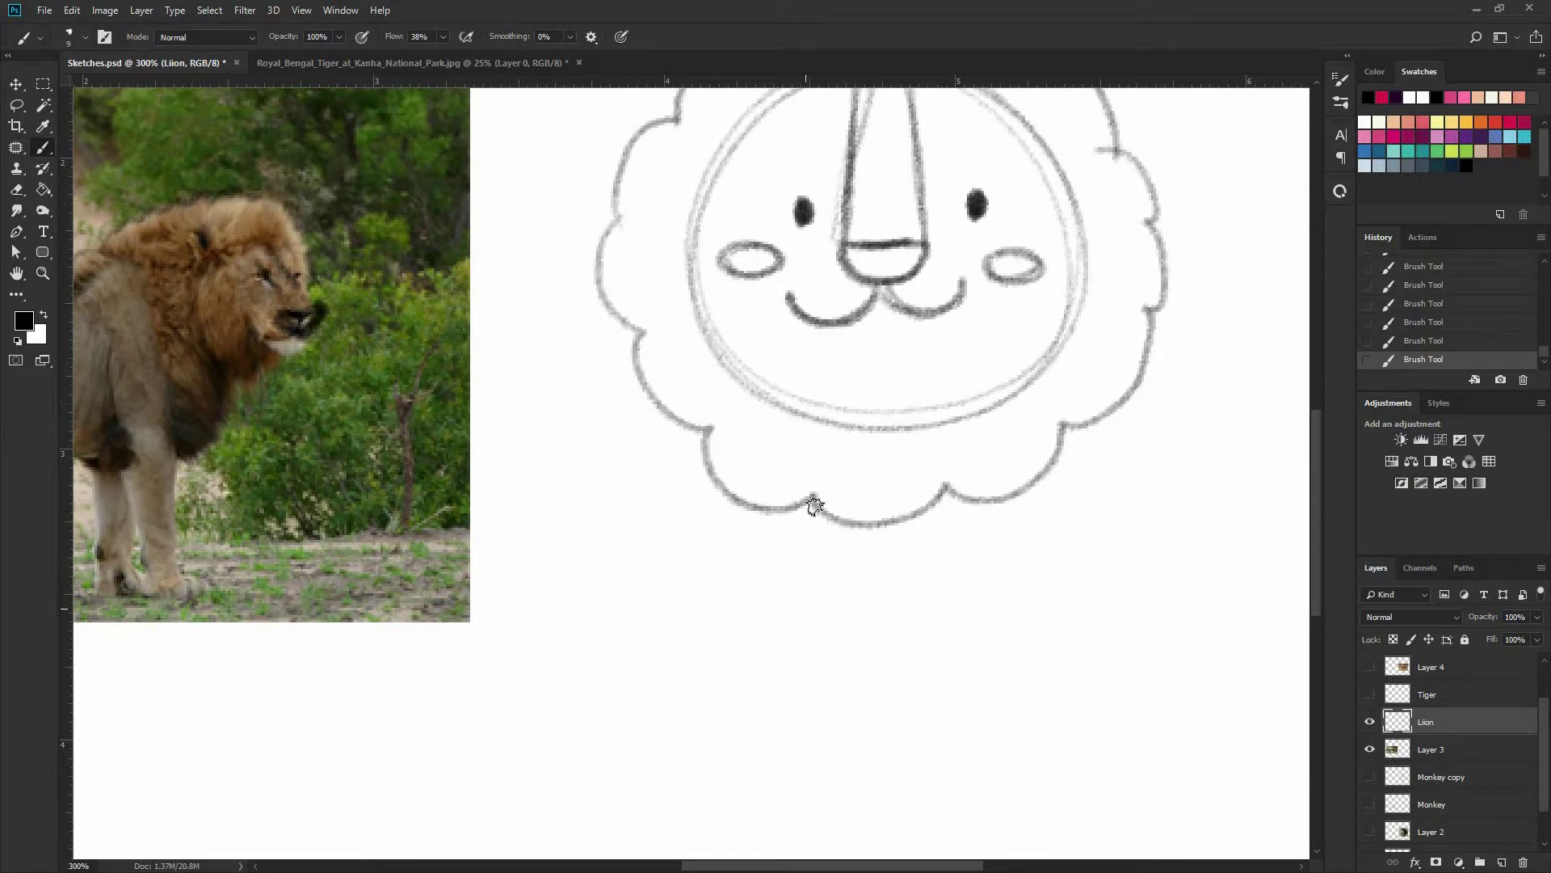
{"action": "mouse_move", "coordinate": [820, 520]}
{"action": "left_mouse_down"}
{"action": "mouse_move", "coordinate": [829, 597]}
{"action": "mouse_move", "coordinate": [794, 602]}
{"action": "mouse_move", "coordinate": [787, 625]}
{"action": "mouse_move", "coordinate": [872, 613]}
{"action": "mouse_move", "coordinate": [861, 576]}
{"action": "mouse_move", "coordinate": [932, 542]}
{"action": "mouse_move", "coordinate": [924, 520]}
{"action": "mouse_move", "coordinate": [924, 609]}
{"action": "mouse_move", "coordinate": [988, 597]}
{"action": "mouse_move", "coordinate": [950, 575]}
{"action": "left_mouse_up"}
{"action": "mouse_move", "coordinate": [950, 498]}
{"action": "left_mouse_down"}
{"action": "mouse_move", "coordinate": [954, 582]}
{"action": "mouse_move", "coordinate": [1004, 603]}
{"action": "mouse_move", "coordinate": [872, 614]}
{"action": "mouse_move", "coordinate": [923, 607]}
{"action": "left_mouse_up"}
{"action": "mouse_move", "coordinate": [954, 556]}
{"action": "left_mouse_down"}
{"action": "mouse_move", "coordinate": [1006, 556]}
{"action": "mouse_move", "coordinate": [994, 574]}
{"action": "mouse_move", "coordinate": [1037, 585]}
{"action": "mouse_move", "coordinate": [1004, 602]}
{"action": "left_mouse_up"}
{"action": "mouse_move", "coordinate": [782, 567]}
{"action": "left_mouse_down"}
{"action": "mouse_move", "coordinate": [759, 583]}
{"action": "mouse_move", "coordinate": [797, 607]}
{"action": "mouse_move", "coordinate": [781, 573]}
{"action": "mouse_move", "coordinate": [808, 569]}
{"action": "mouse_move", "coordinate": [808, 549]}
{"action": "mouse_move", "coordinate": [769, 606]}
{"action": "mouse_move", "coordinate": [798, 614]}
{"action": "left_mouse_up"}
{"action": "left_click", "coordinate": [1422, 321]}
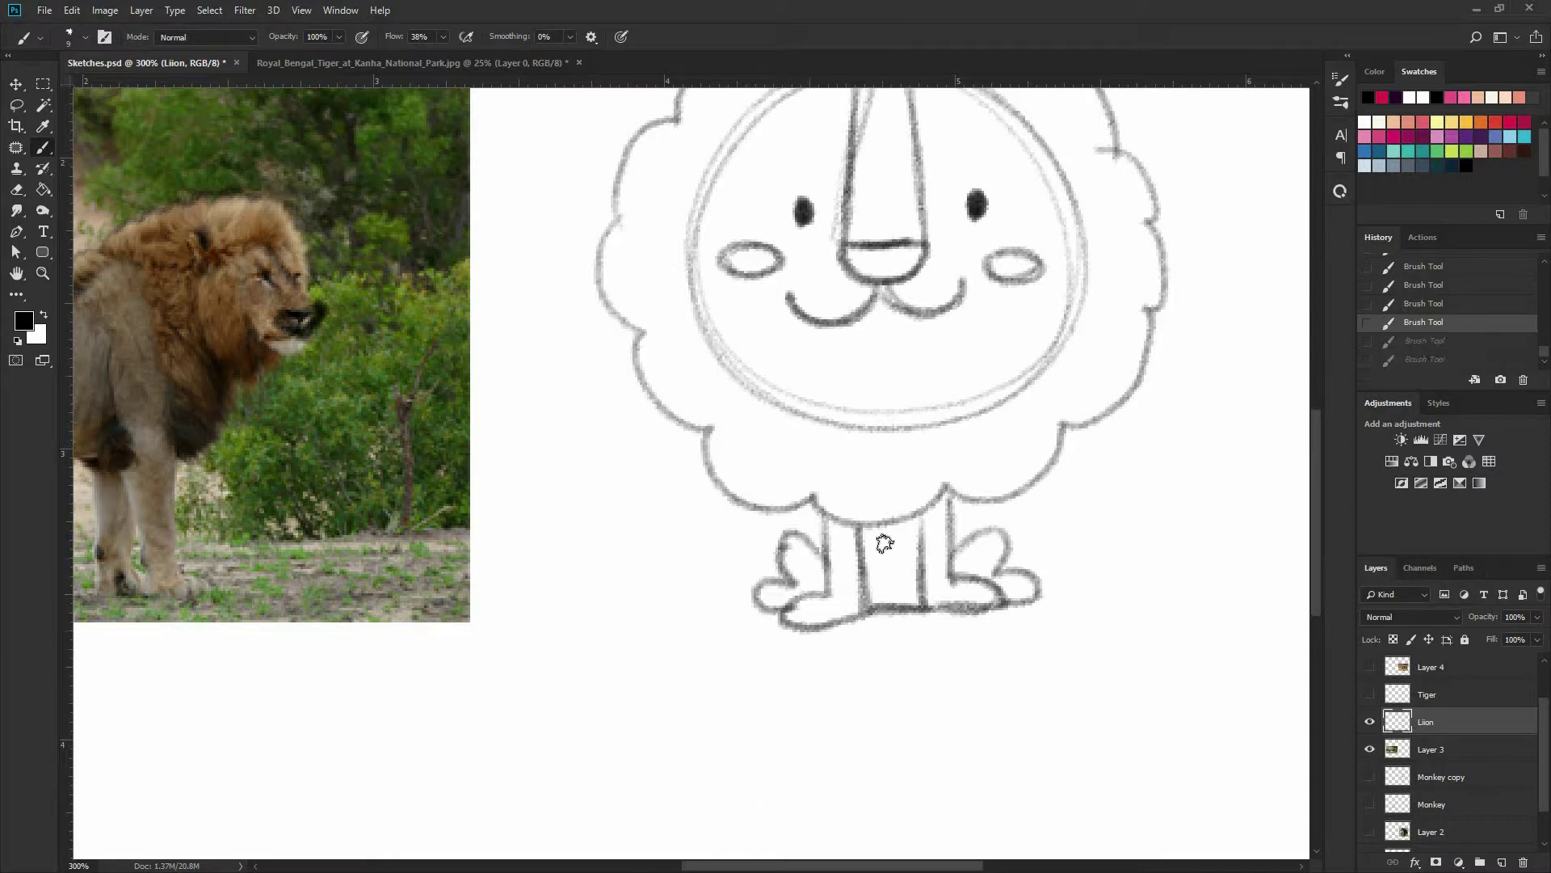
{"action": "mouse_move", "coordinate": [796, 598]}
{"action": "left_mouse_down"}
{"action": "mouse_move", "coordinate": [808, 626]}
{"action": "mouse_move", "coordinate": [869, 606]}
{"action": "left_mouse_up"}
{"action": "key", "text": "ctrl+z"}
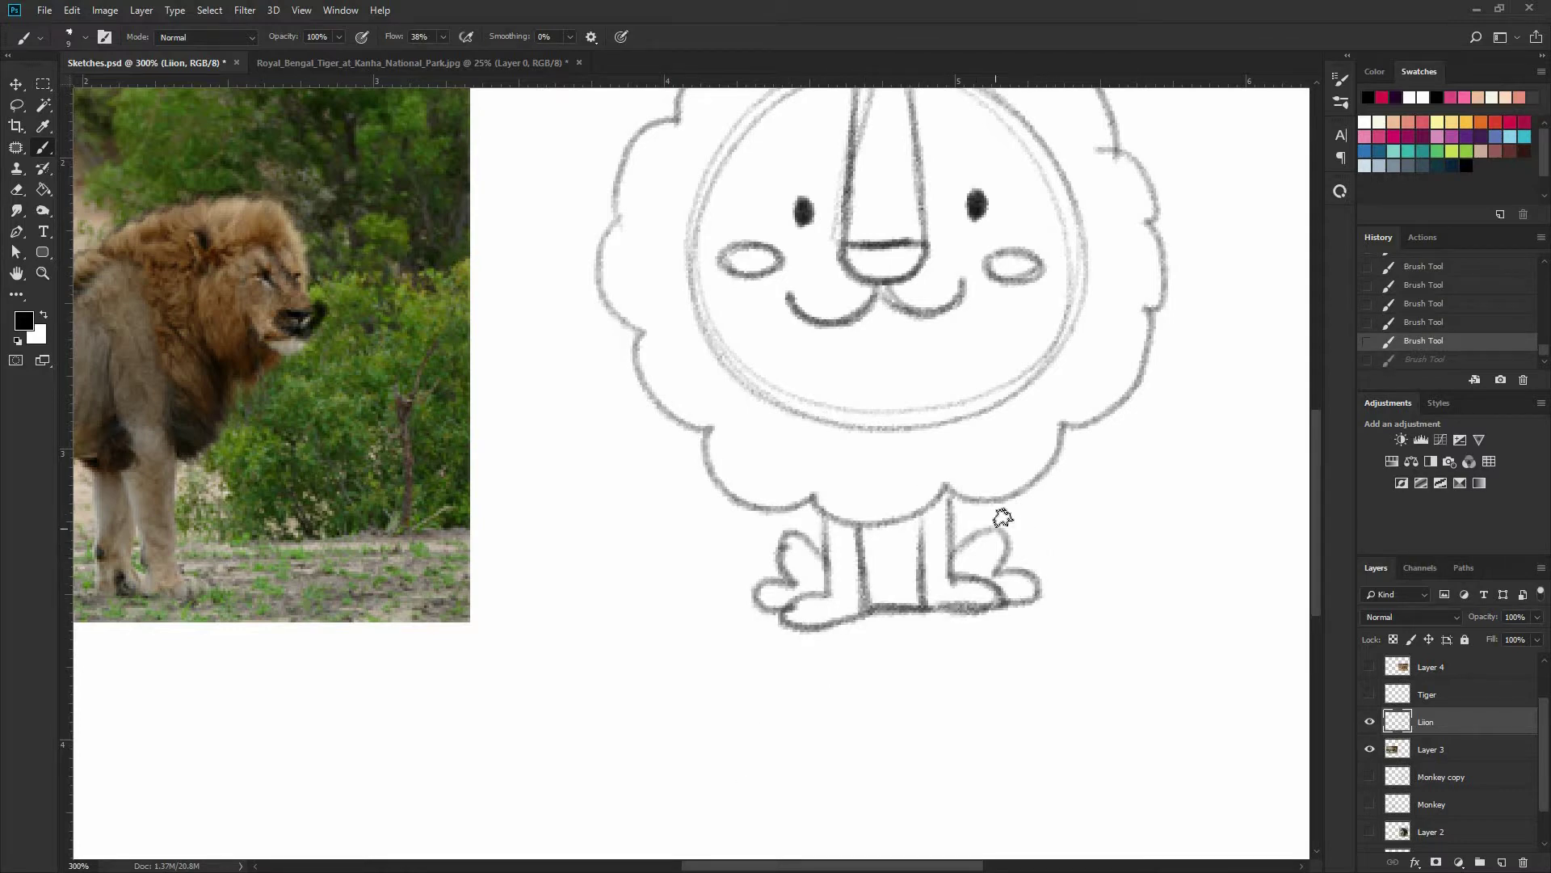
Draw the lion's curved tail with an oval tuft, and clean up the tuft by erasing and redrawing it.
{"action": "mouse_move", "coordinate": [1008, 535]}
{"action": "left_mouse_down"}
{"action": "mouse_move", "coordinate": [1079, 521]}
{"action": "mouse_move", "coordinate": [1106, 489]}
{"action": "left_mouse_up"}
{"action": "scroll", "coordinate": [1108, 671], "scroll_direction": "up", "scroll_amount": 3}
{"action": "scroll", "coordinate": [1108, 671], "scroll_direction": "right", "scroll_amount": 1}
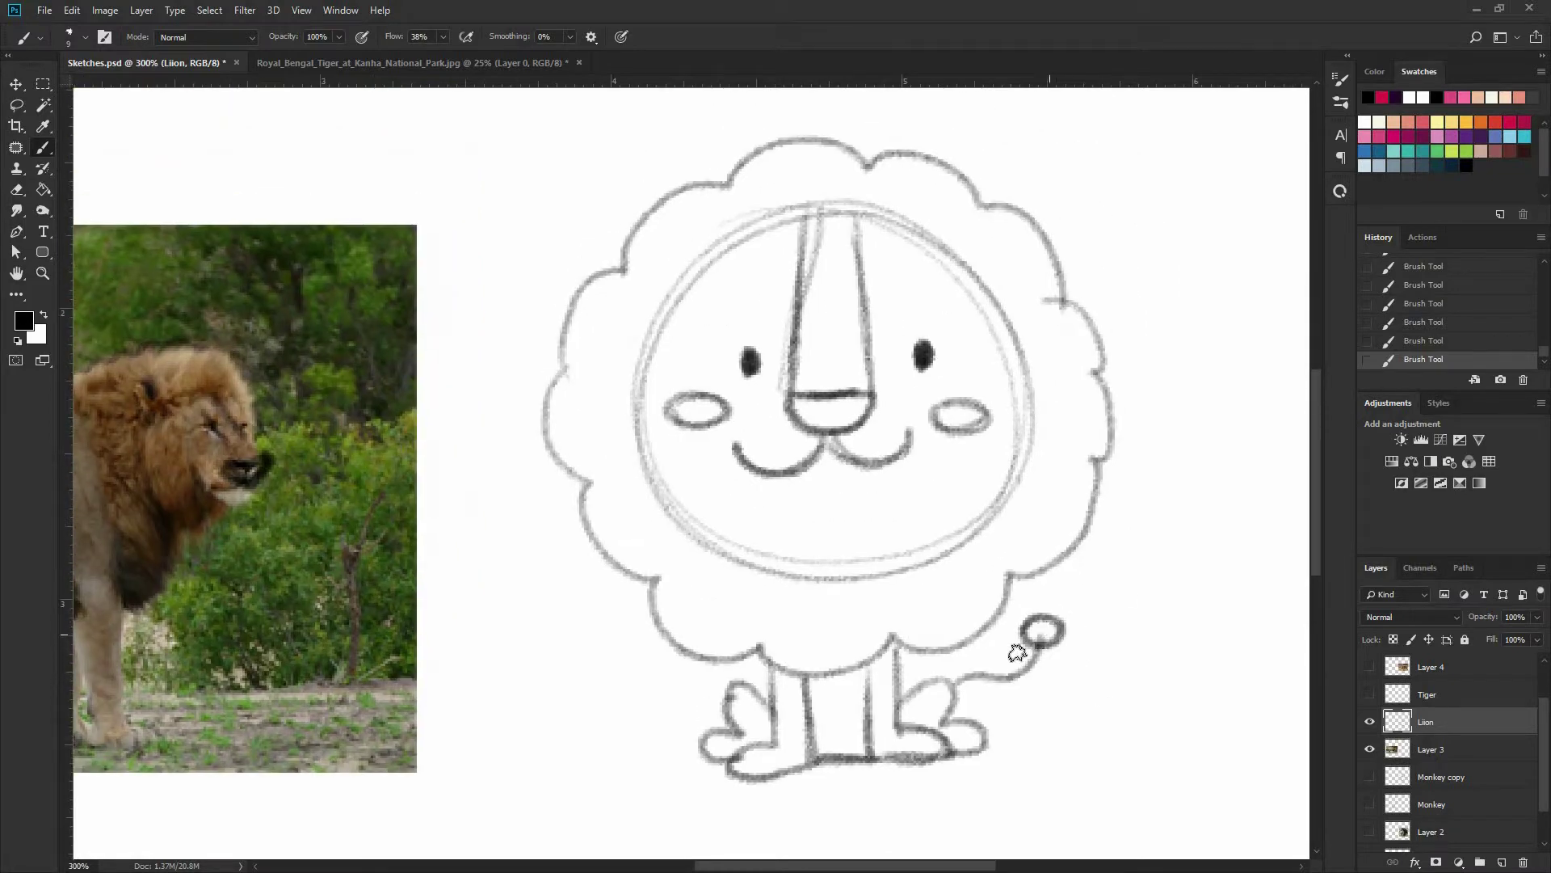
{"action": "key", "text": "e"}
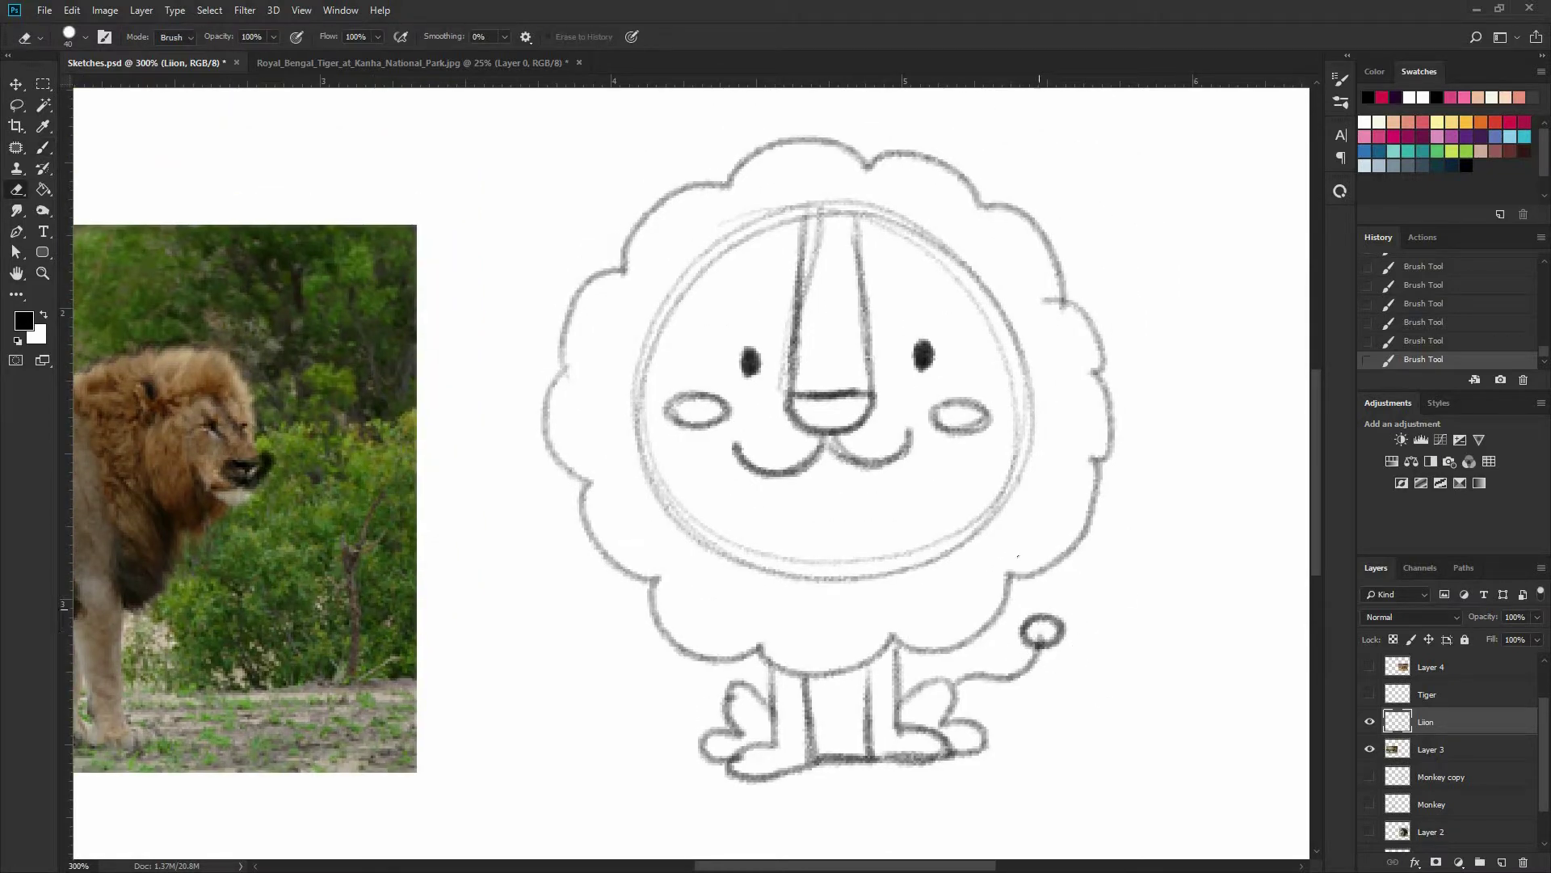
{"action": "mouse_move", "coordinate": [1047, 630]}
{"action": "left_mouse_down"}
{"action": "mouse_move", "coordinate": [1021, 617]}
{"action": "mouse_move", "coordinate": [1034, 616]}
{"action": "left_mouse_up"}
{"action": "key", "text": "b"}
{"action": "key", "text": "ctrl+minus"}
{"action": "left_click_drag", "start_coordinate": [859, 725], "coordinate": [1000, 650]}
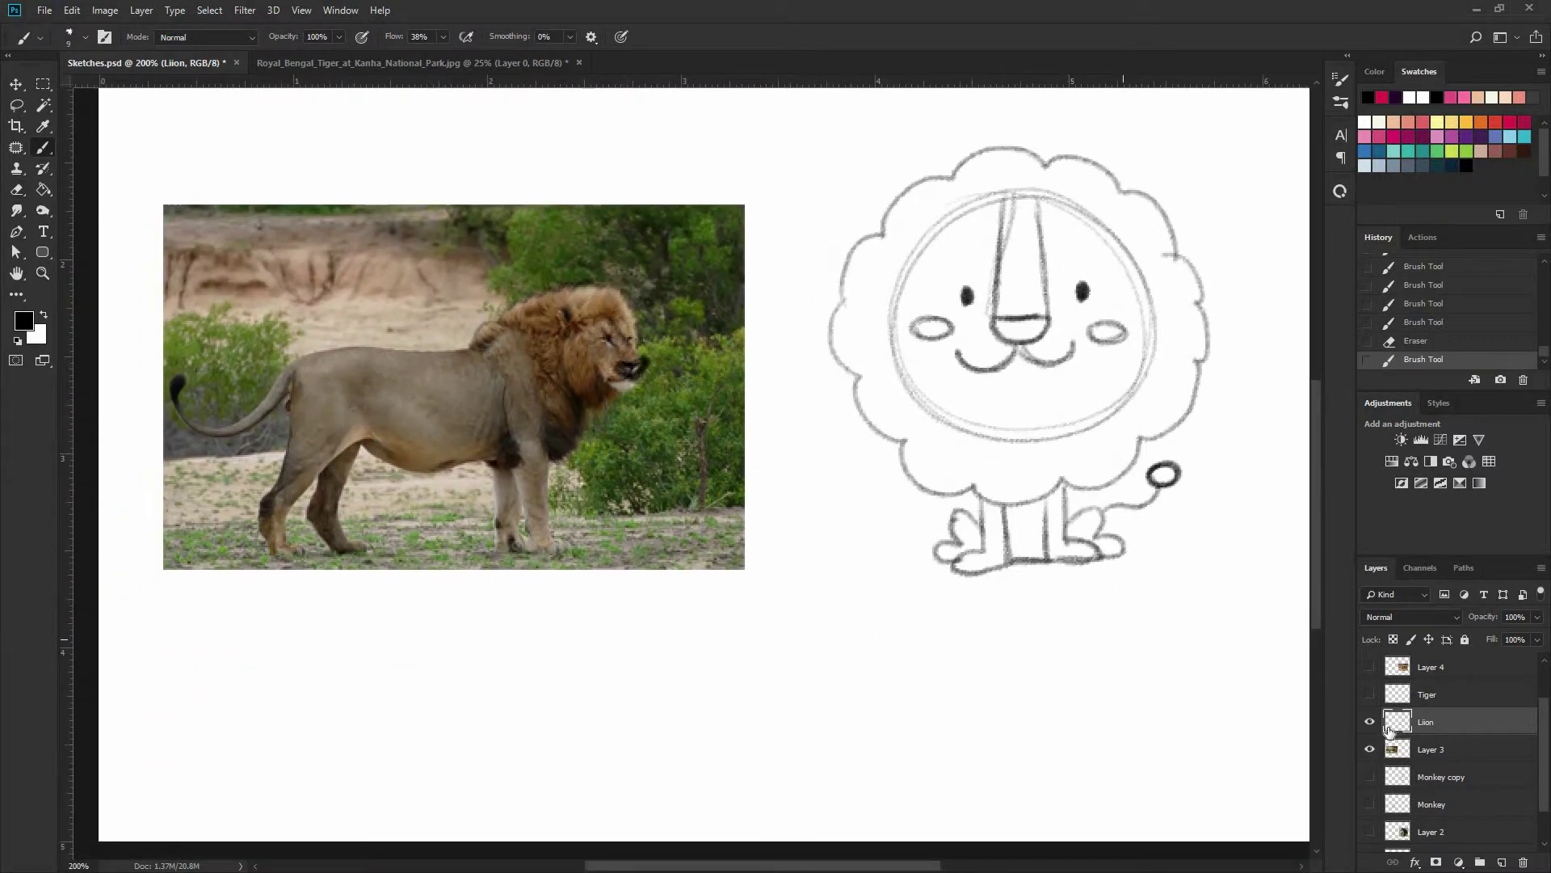
Hide the lion photo and sketch, show the tiger photo and the Tiger layer, and make the Tiger layer active.
{"action": "left_click", "coordinate": [1371, 697], "text": "alt"}
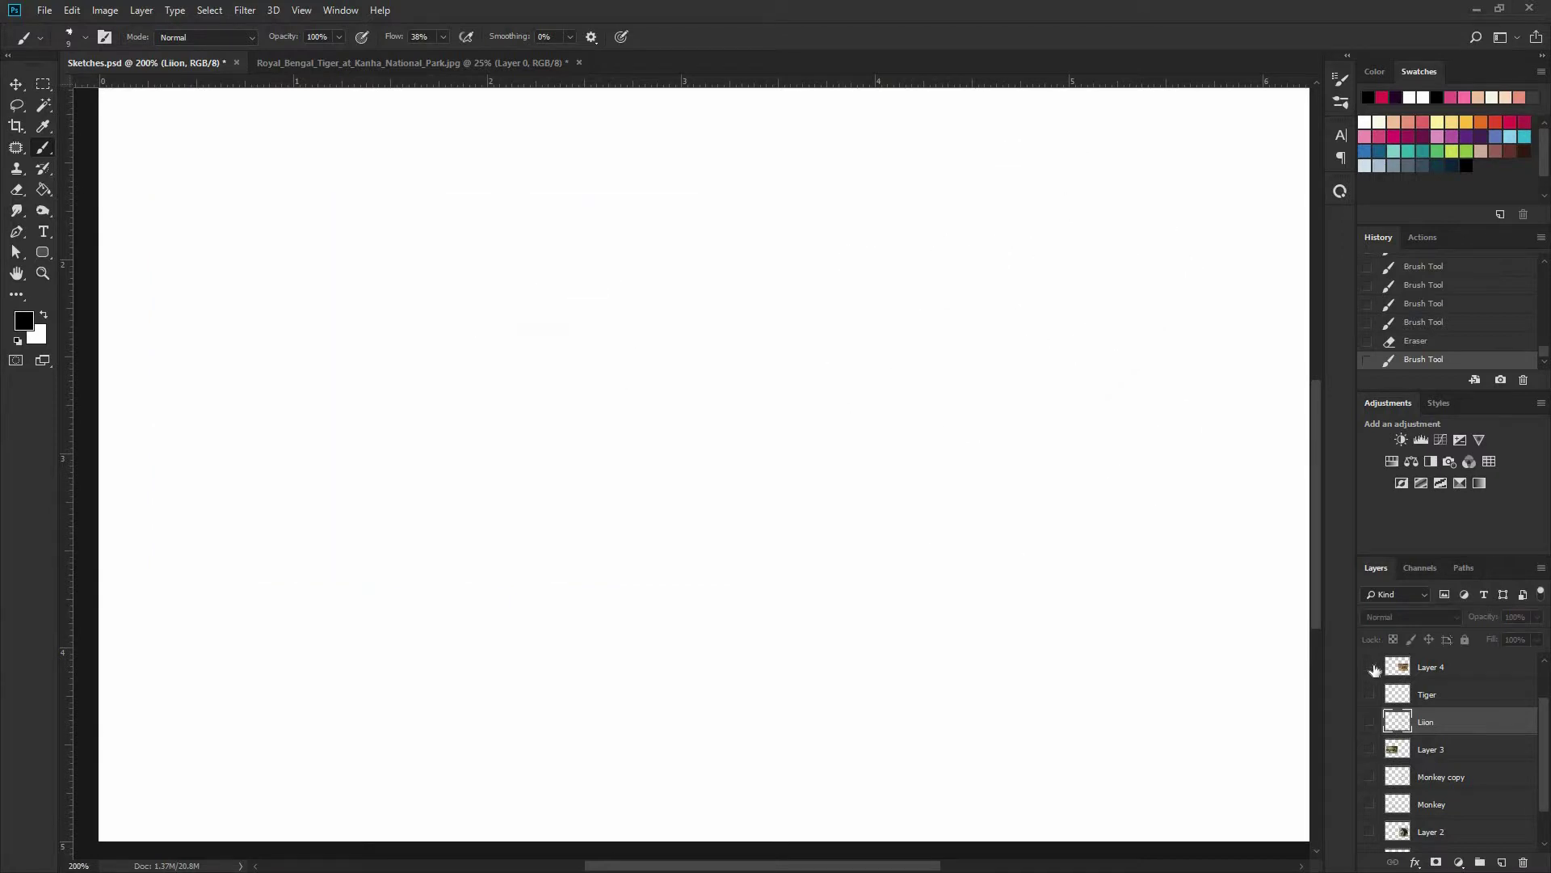
{"action": "left_click", "coordinate": [1370, 667]}
{"action": "left_click_drag", "start_coordinate": [588, 507], "coordinate": [606, 555]}
Enlarge the brush and sketch a large rounded head outline on the Tiger layer beside the tiger photo.
{"action": "mouse_move", "coordinate": [369, 407]}
{"action": "left_mouse_down"}
{"action": "mouse_move", "coordinate": [459, 276]}
{"action": "mouse_move", "coordinate": [651, 426]}
{"action": "mouse_move", "coordinate": [499, 281]}
{"action": "mouse_move", "coordinate": [377, 439]}
{"action": "mouse_move", "coordinate": [410, 511]}
{"action": "left_mouse_up"}
{"action": "key", "text": "ctrl+z"}
{"action": "key", "text": "]"}
{"action": "key", "text": "ctrl+z"}
{"action": "key", "text": "]"}
{"action": "mouse_move", "coordinate": [458, 302]}
{"action": "left_mouse_down"}
{"action": "mouse_move", "coordinate": [582, 276]}
{"action": "mouse_move", "coordinate": [394, 301]}
{"action": "mouse_move", "coordinate": [466, 265]}
{"action": "mouse_move", "coordinate": [585, 266]}
{"action": "mouse_move", "coordinate": [343, 378]}
{"action": "mouse_move", "coordinate": [568, 544]}
{"action": "mouse_move", "coordinate": [558, 266]}
{"action": "left_mouse_up"}
{"action": "key", "text": "ctrl+z"}
Reduce the brush size and draw two filled oval eyes inside the tiger's head outline.
{"action": "key", "text": "["}
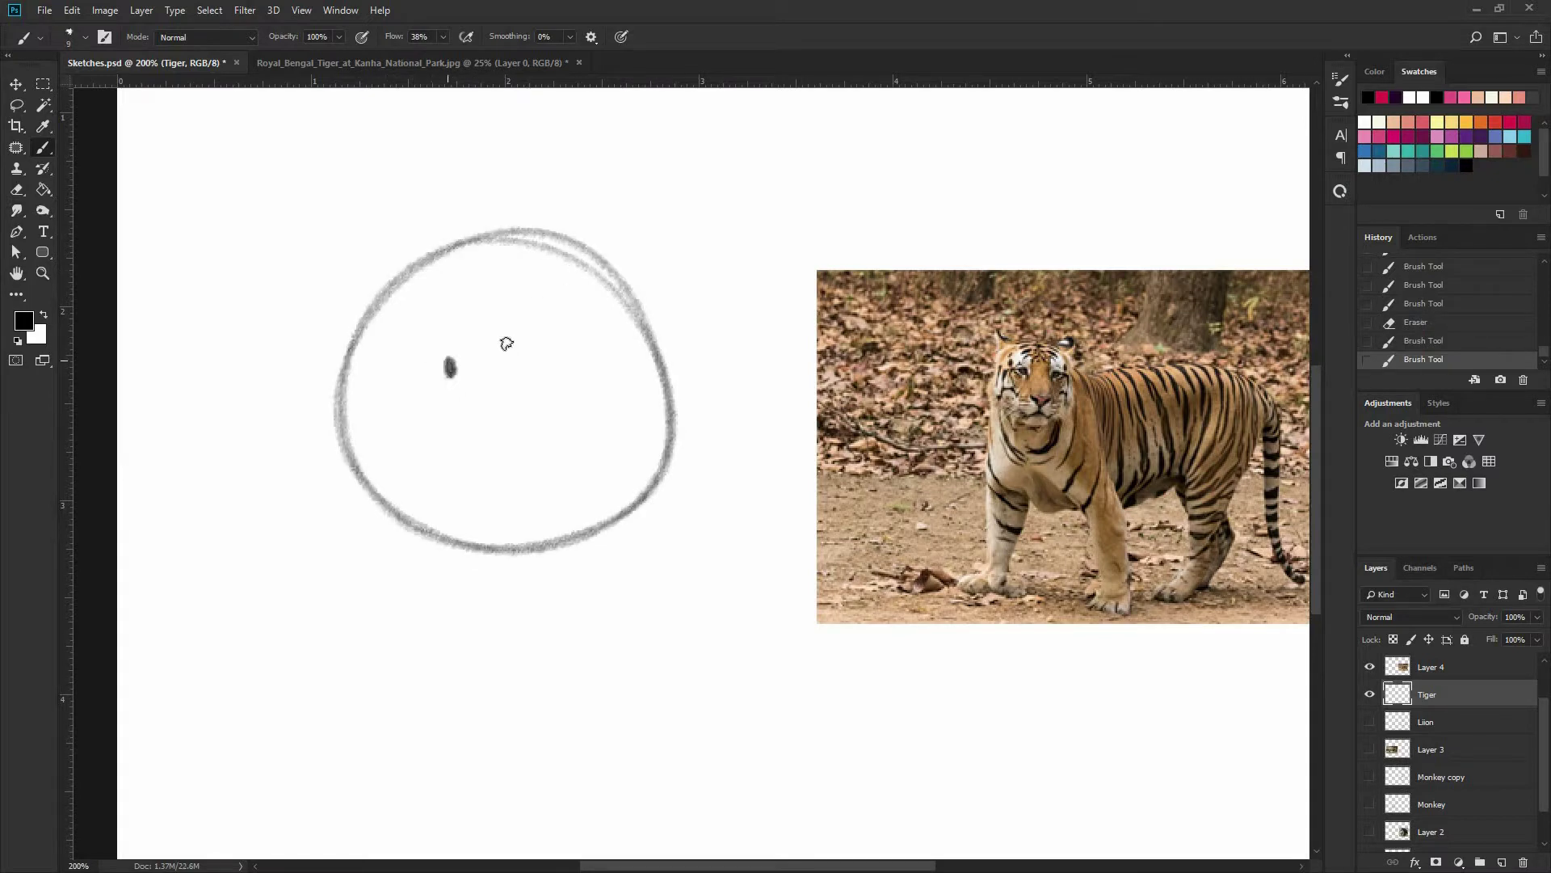
{"action": "left_click_drag", "start_coordinate": [560, 356], "coordinate": [563, 362]}
{"action": "key", "text": "ctrl+plus"}
{"action": "mouse_move", "coordinate": [595, 445]}
{"action": "left_mouse_down"}
{"action": "mouse_move", "coordinate": [642, 436]}
{"action": "mouse_move", "coordinate": [591, 454]}
{"action": "left_mouse_up"}
{"action": "left_click", "coordinate": [1185, 379]}
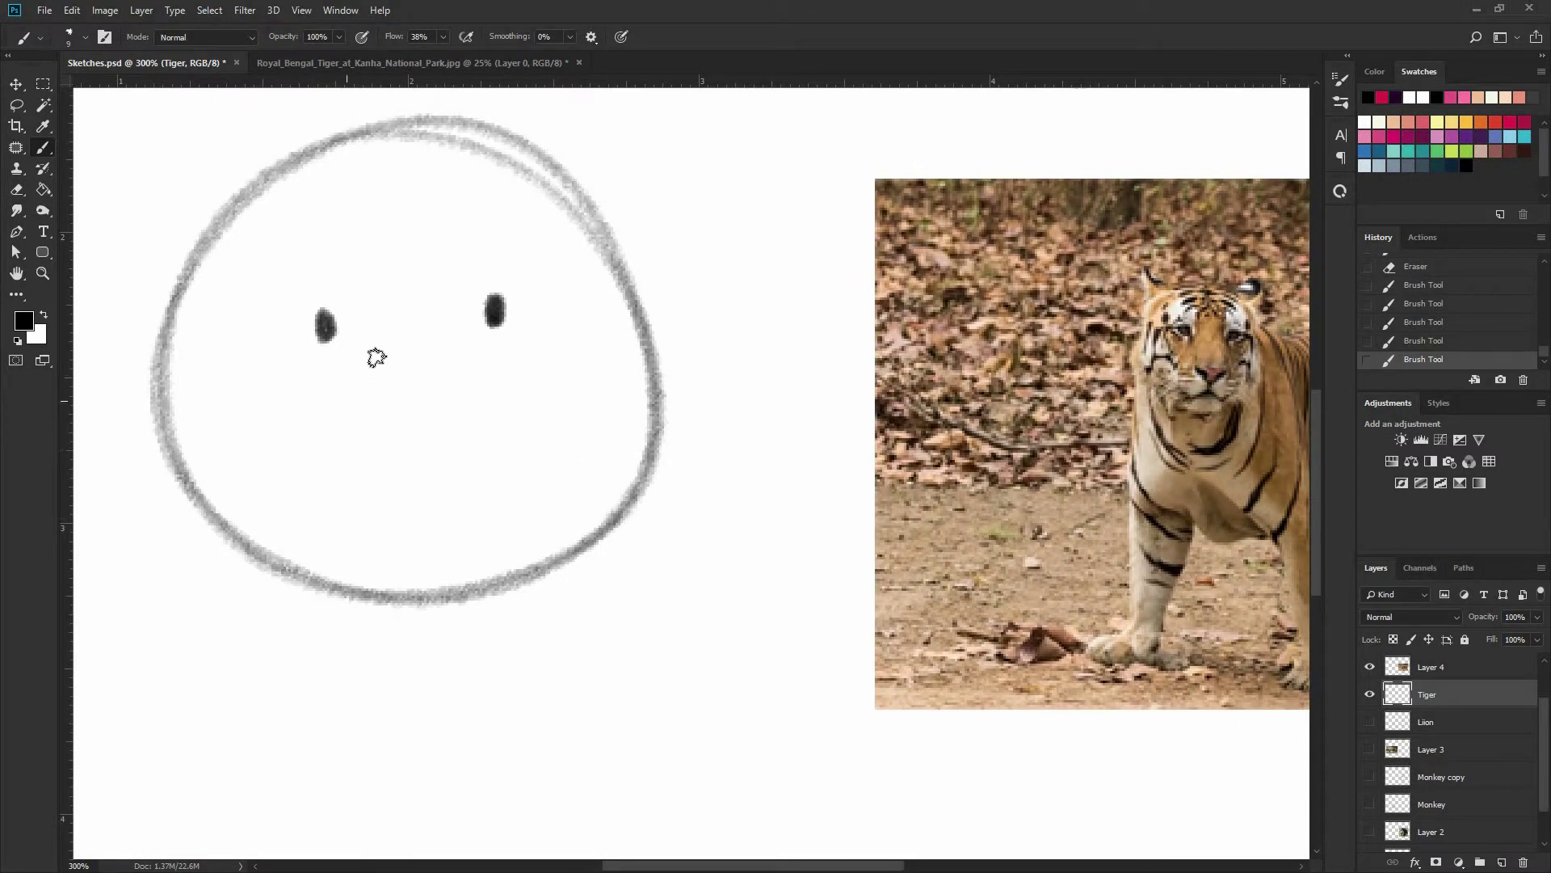
Draw the tiger's flat-topped nose and curved smile, with a wavy marking line over the nose reaching both sides of the head.
{"action": "mouse_move", "coordinate": [375, 358]}
{"action": "left_mouse_down"}
{"action": "mouse_move", "coordinate": [455, 353]}
{"action": "mouse_move", "coordinate": [404, 391]}
{"action": "mouse_move", "coordinate": [453, 353]}
{"action": "left_mouse_up"}
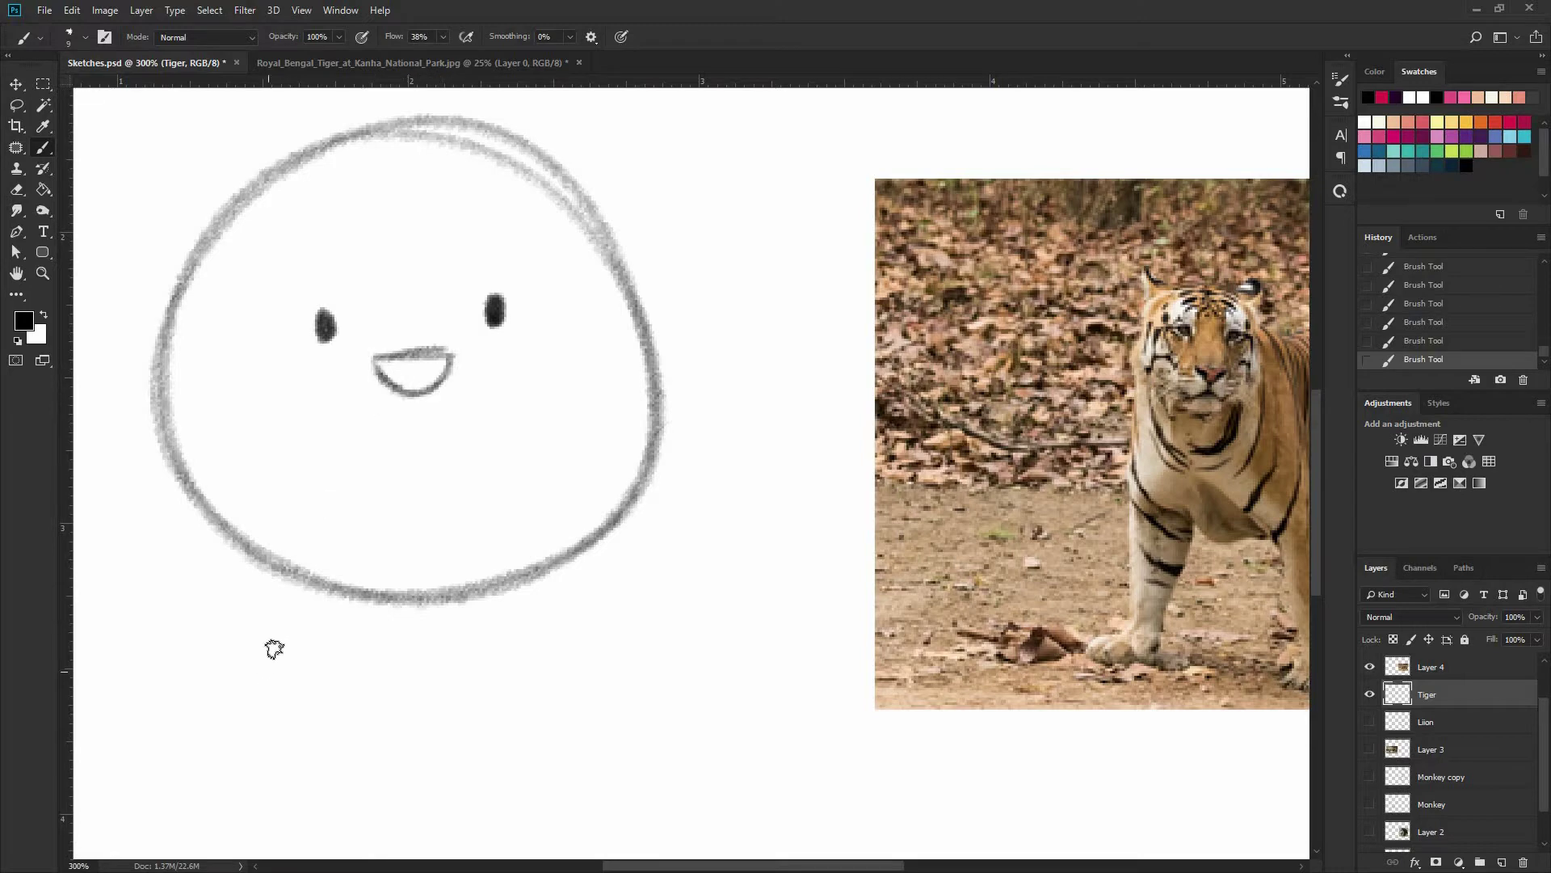
{"action": "mouse_move", "coordinate": [329, 406]}
{"action": "left_mouse_down"}
{"action": "mouse_move", "coordinate": [396, 424]}
{"action": "mouse_move", "coordinate": [485, 383]}
{"action": "left_mouse_up"}
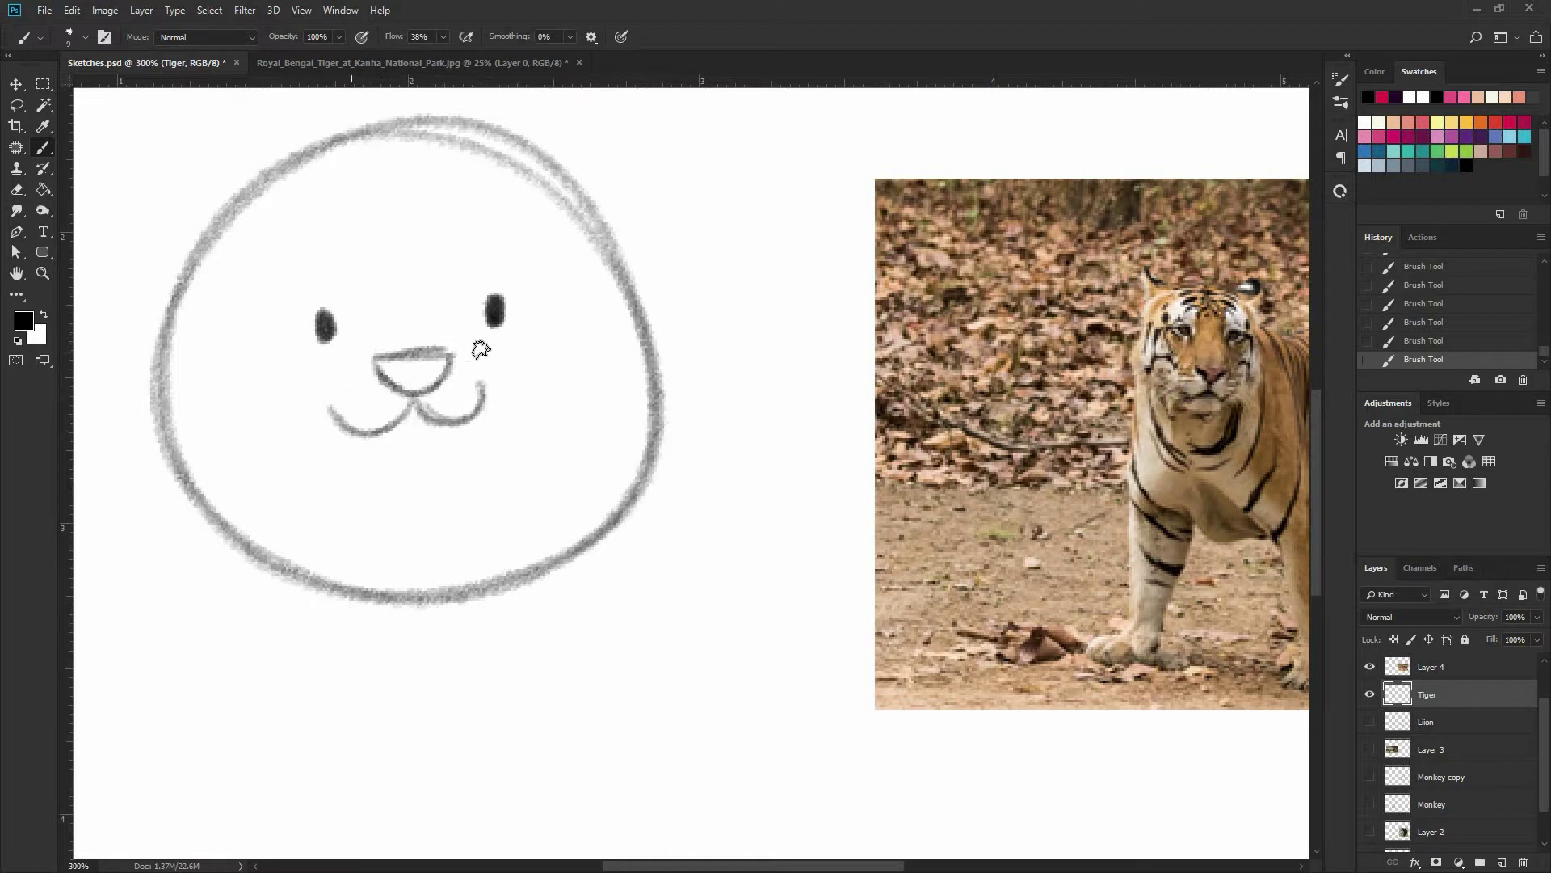
{"action": "left_click_drag", "start_coordinate": [356, 343], "coordinate": [633, 312]}
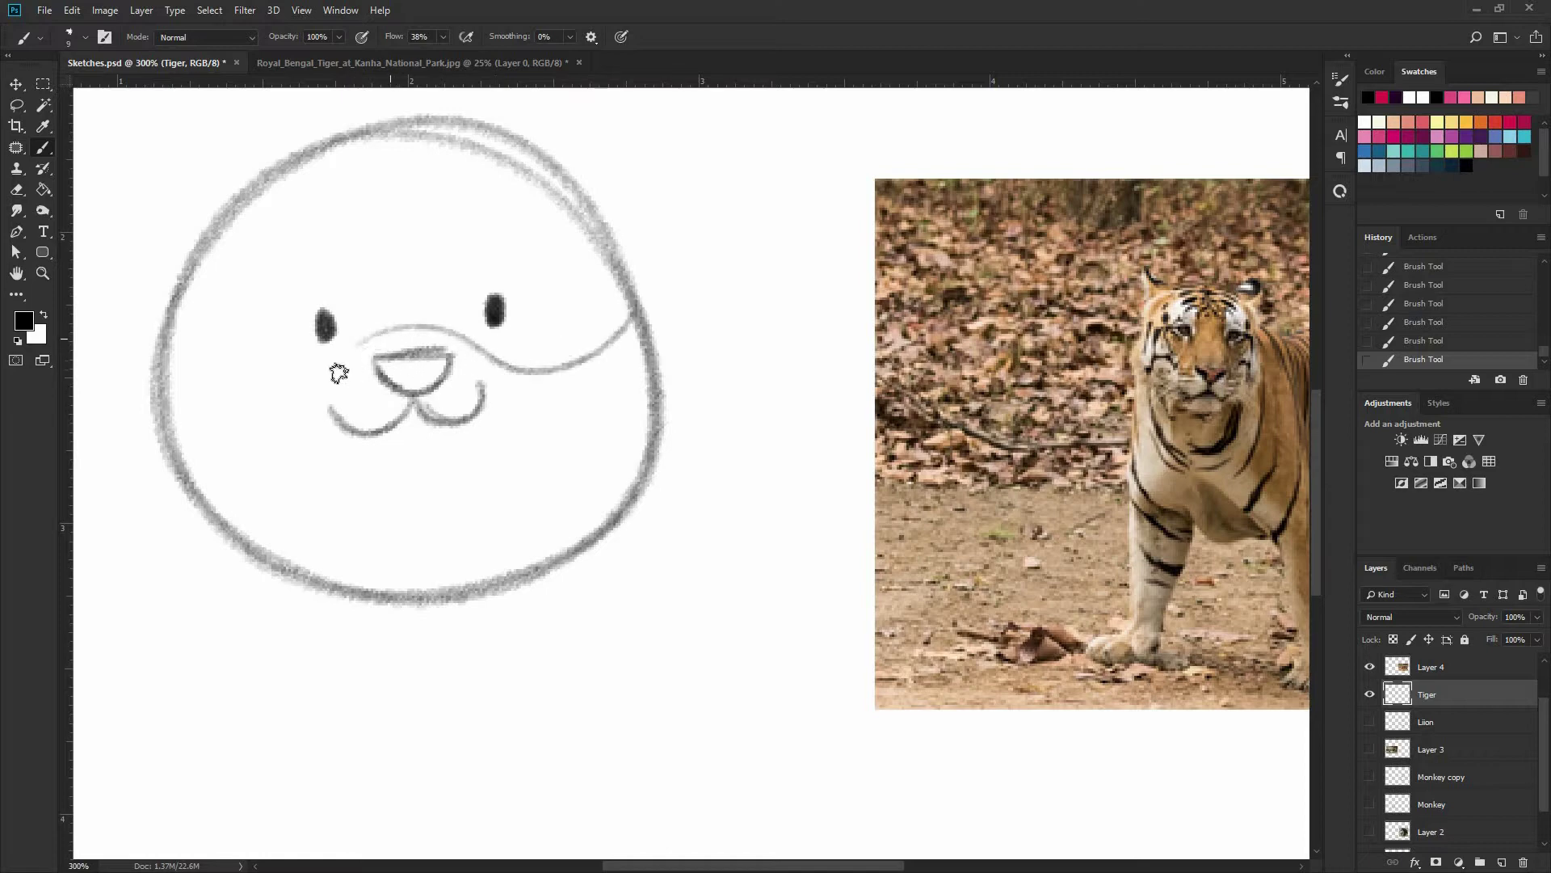
{"action": "mouse_move", "coordinate": [167, 341]}
{"action": "left_mouse_down"}
{"action": "mouse_move", "coordinate": [327, 365]}
{"action": "mouse_move", "coordinate": [356, 344]}
{"action": "left_mouse_up"}
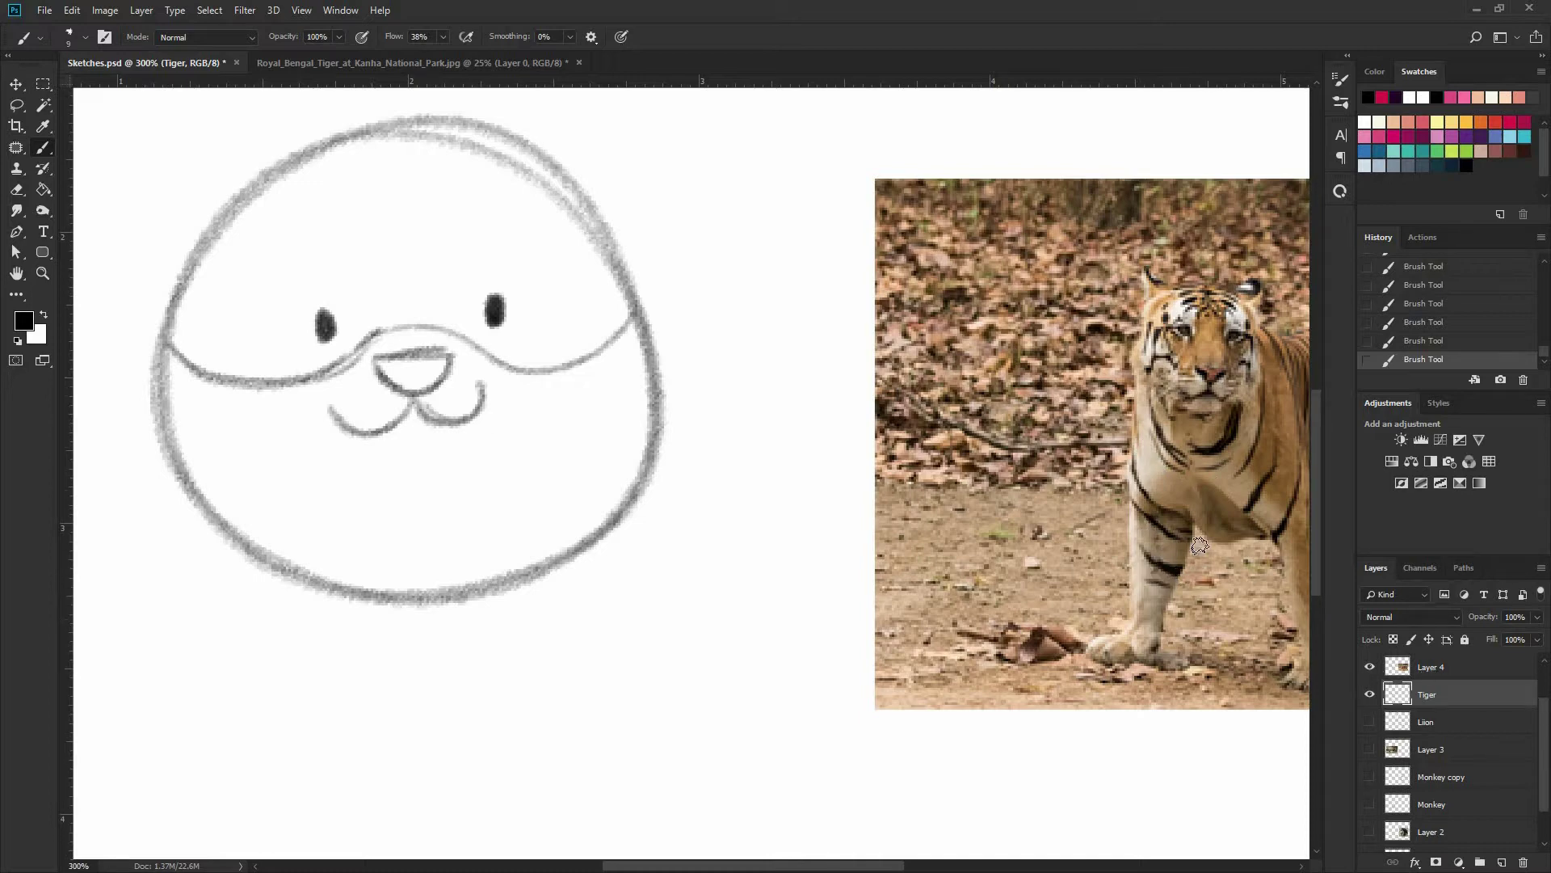
Trace the foreleg stripes on the tiger photo in Layer 4, toggle the photo off and on, and reactivate the Tiger layer.
{"action": "key", "text": "alt+bracketright"}
{"action": "mouse_move", "coordinate": [1160, 515]}
{"action": "left_mouse_down"}
{"action": "mouse_move", "coordinate": [1172, 562]}
{"action": "mouse_move", "coordinate": [1155, 608]}
{"action": "left_mouse_up"}
{"action": "left_click", "coordinate": [1369, 666]}
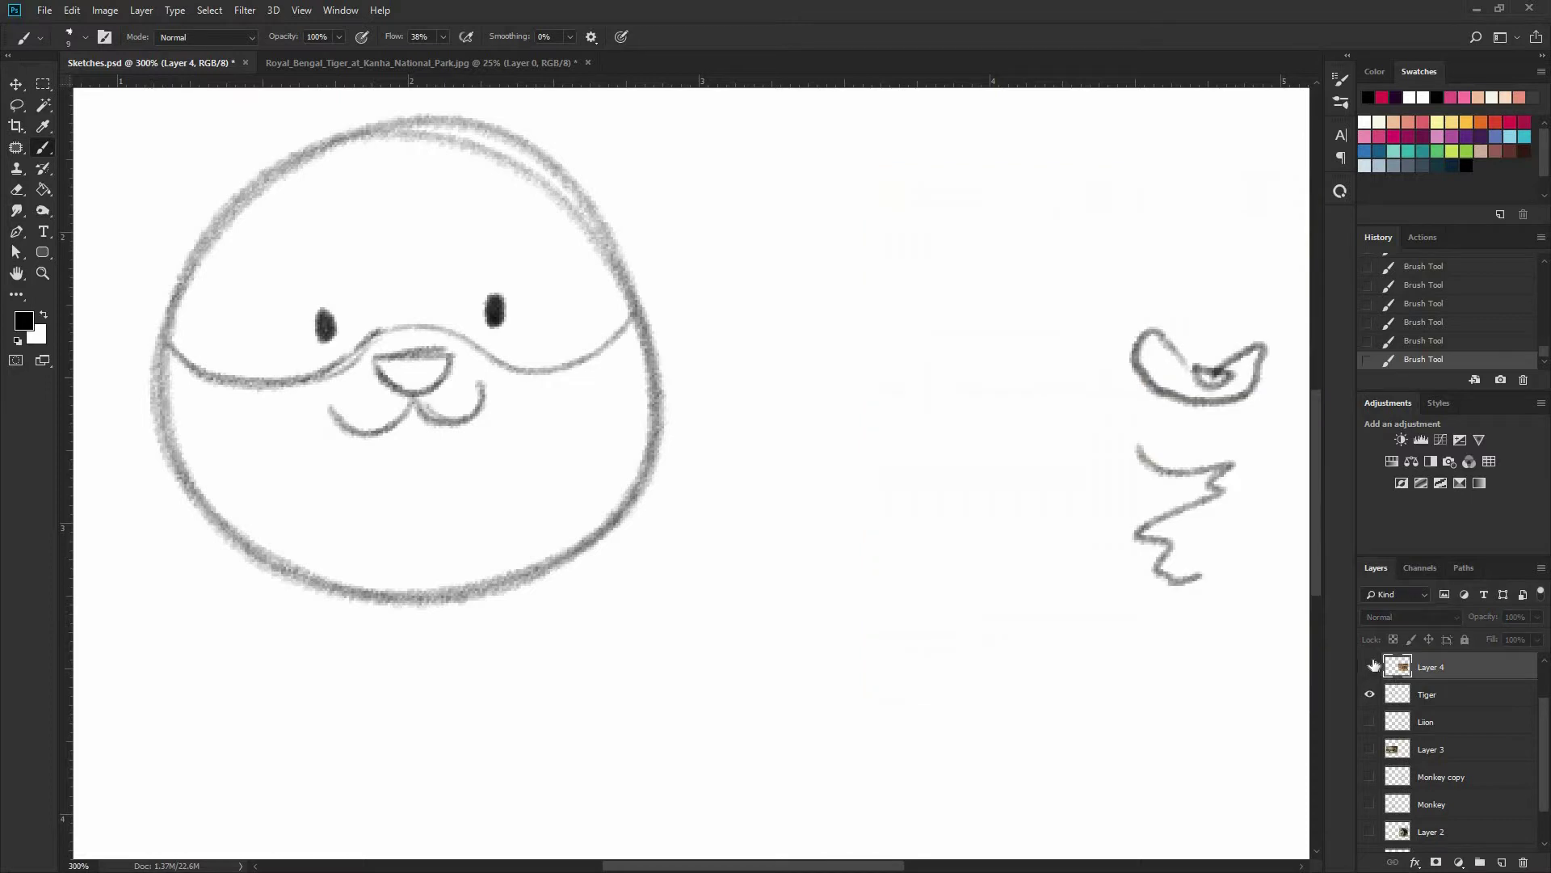
{"action": "left_click", "coordinate": [1370, 667]}
{"action": "left_click", "coordinate": [1431, 694]}
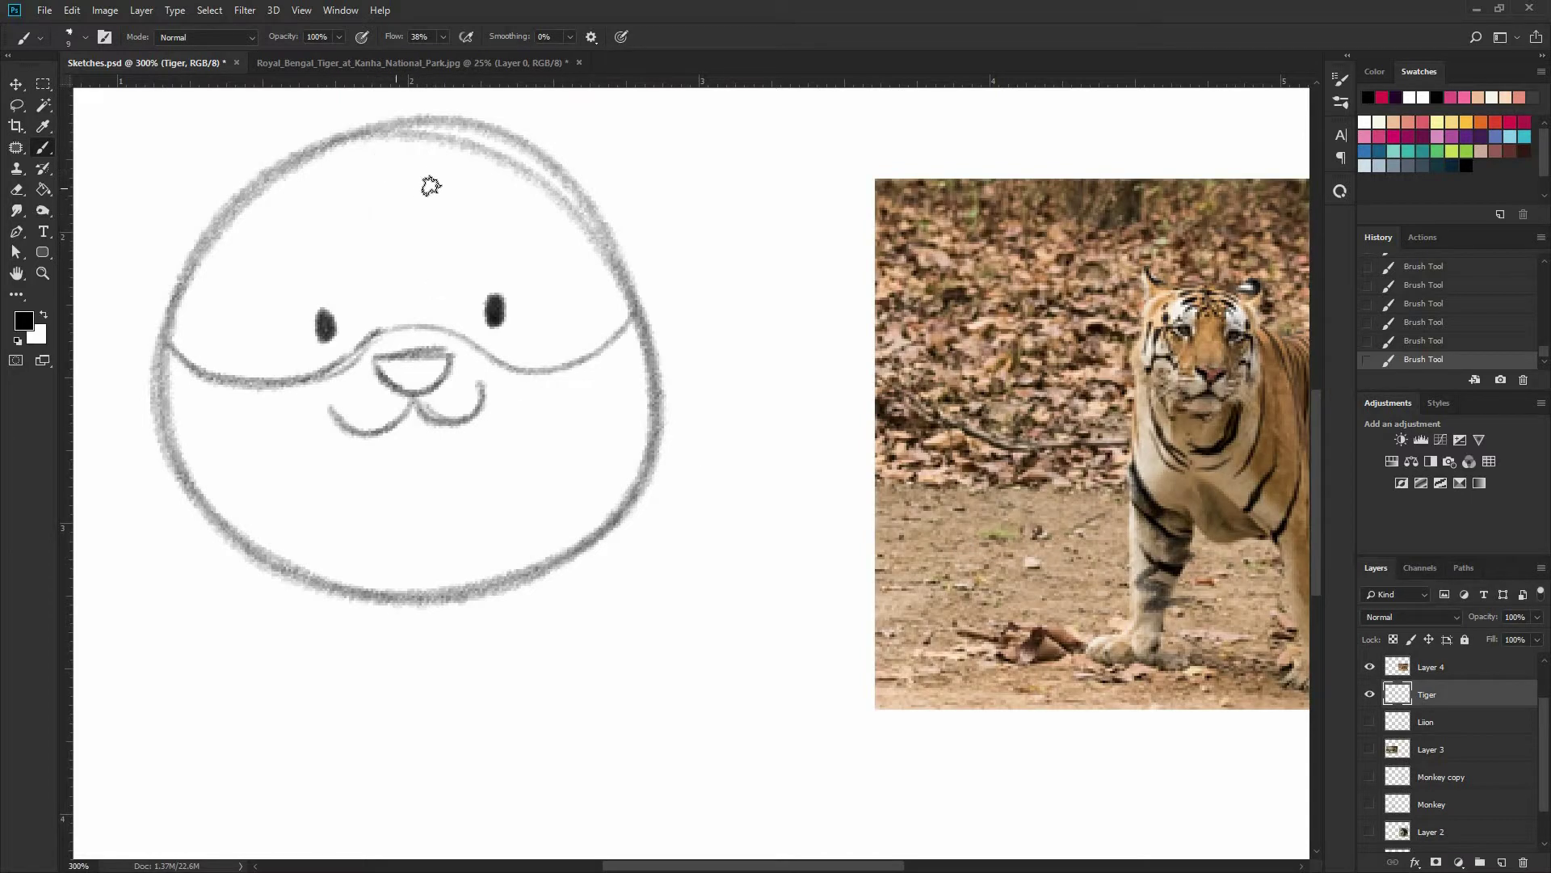
Draw a vertical forehead stripe crossed by two shaded bars, plus two shaded stripes on each side of the tiger's head.
{"action": "mouse_move", "coordinate": [399, 282]}
{"action": "left_mouse_down"}
{"action": "mouse_move", "coordinate": [405, 183]}
{"action": "mouse_move", "coordinate": [407, 283]}
{"action": "left_mouse_up"}
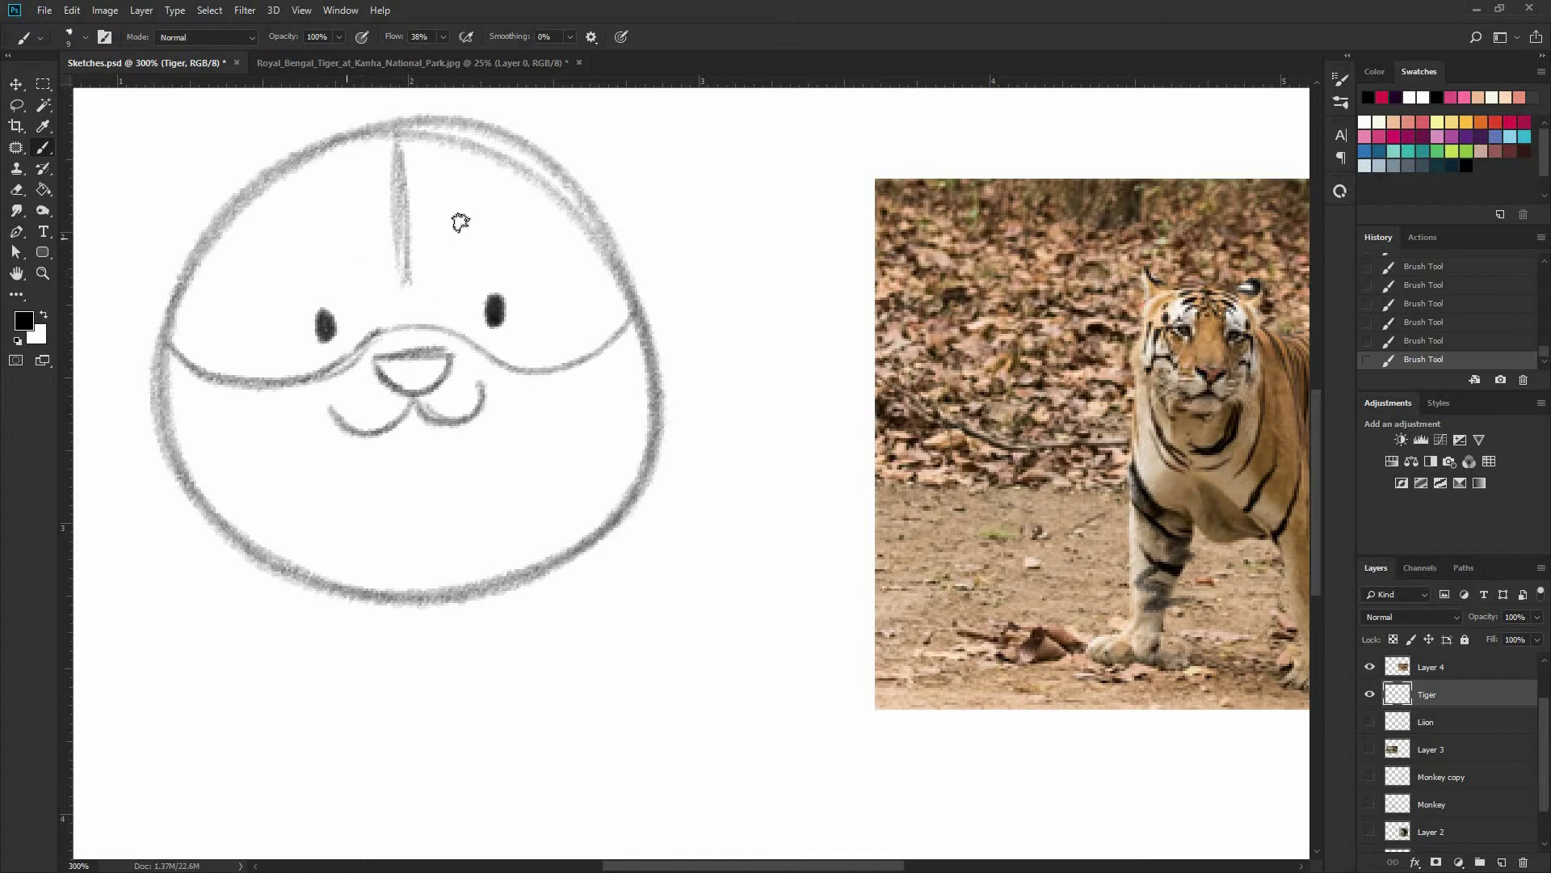
{"action": "left_click_drag", "start_coordinate": [461, 222], "coordinate": [347, 230]}
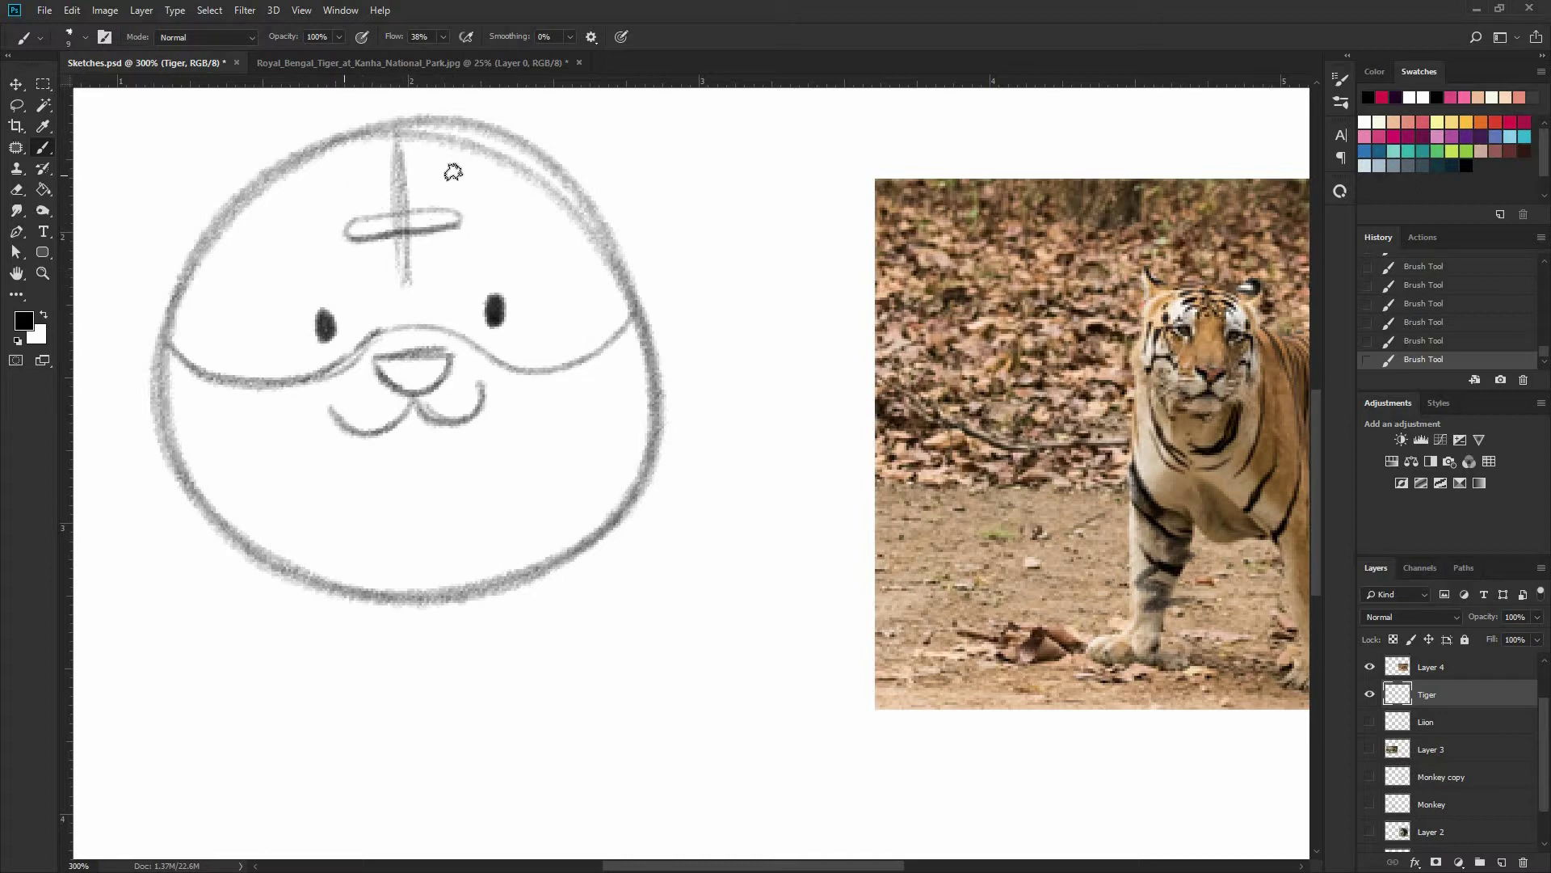
{"action": "mouse_move", "coordinate": [453, 172]}
{"action": "left_mouse_down"}
{"action": "mouse_move", "coordinate": [363, 169]}
{"action": "mouse_move", "coordinate": [425, 166]}
{"action": "left_mouse_up"}
{"action": "left_click_drag", "start_coordinate": [371, 237], "coordinate": [445, 220]}
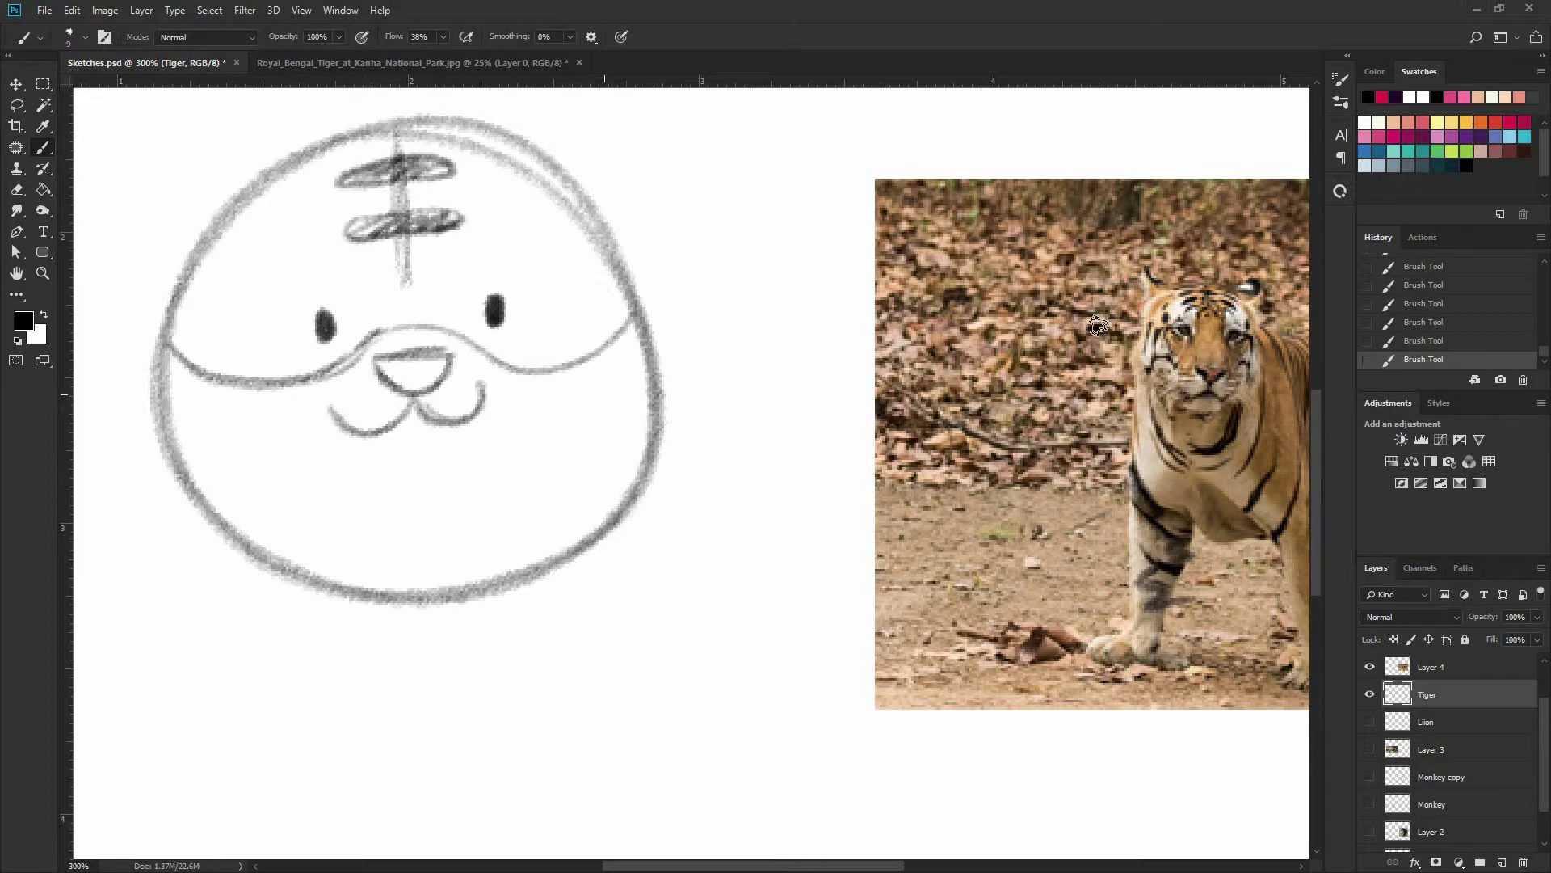
{"action": "mouse_move", "coordinate": [590, 216]}
{"action": "left_mouse_down"}
{"action": "mouse_move", "coordinate": [595, 277]}
{"action": "mouse_move", "coordinate": [574, 208]}
{"action": "mouse_move", "coordinate": [623, 253]}
{"action": "mouse_move", "coordinate": [598, 278]}
{"action": "mouse_move", "coordinate": [634, 257]}
{"action": "left_mouse_up"}
{"action": "mouse_move", "coordinate": [194, 288]}
{"action": "left_mouse_down"}
{"action": "mouse_move", "coordinate": [187, 259]}
{"action": "mouse_move", "coordinate": [229, 305]}
{"action": "mouse_move", "coordinate": [232, 267]}
{"action": "mouse_move", "coordinate": [190, 276]}
{"action": "mouse_move", "coordinate": [267, 242]}
{"action": "left_mouse_up"}
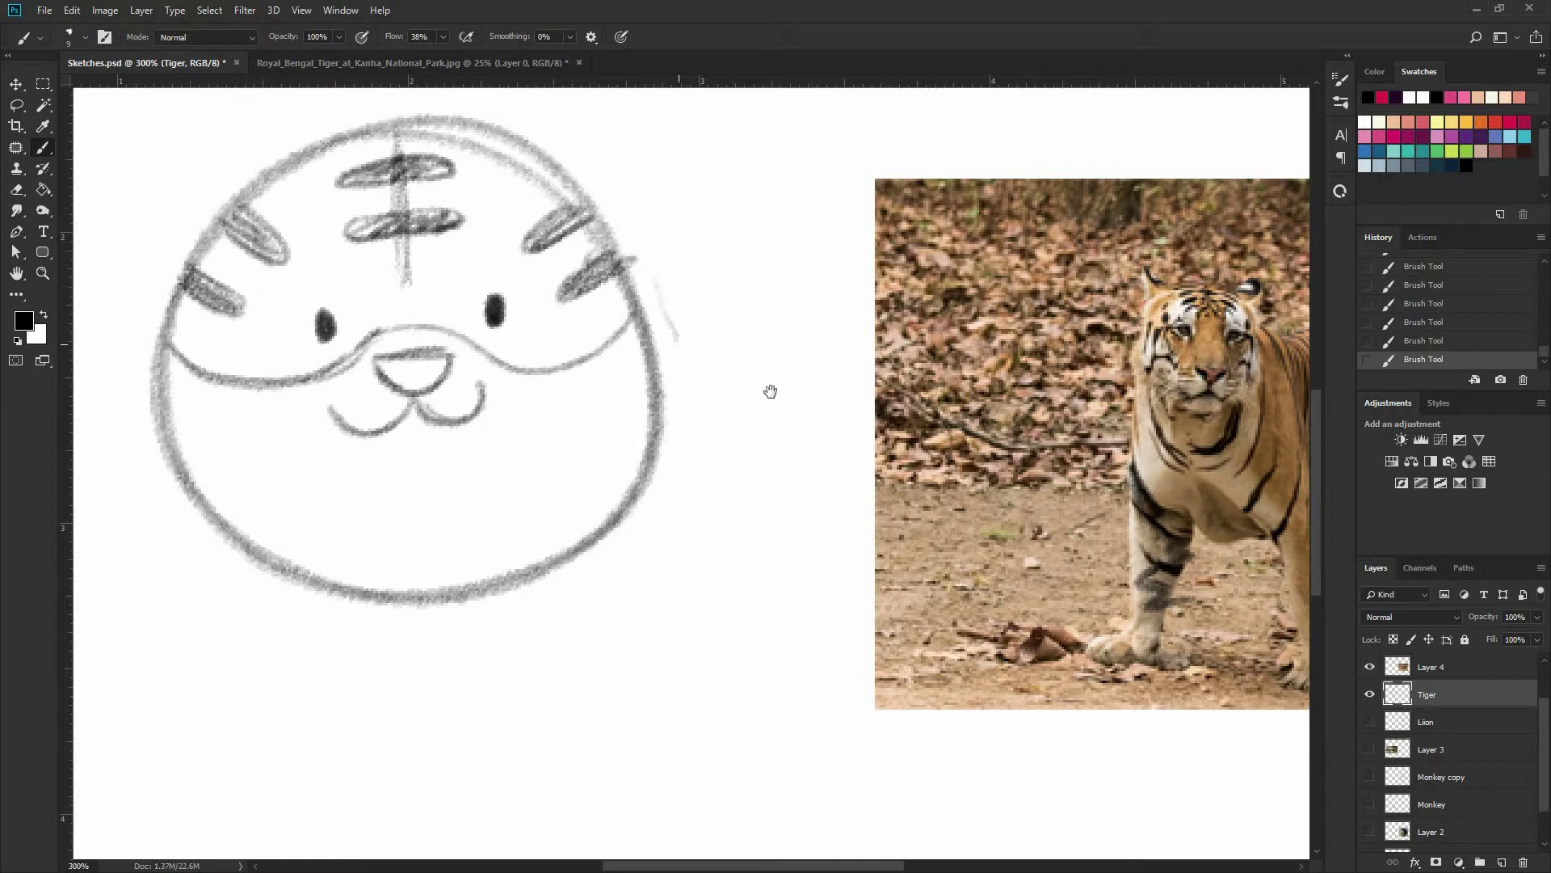
Draw two rounded ears with inner curves on top of the tiger's head and step back the surplus strokes.
{"action": "left_click_drag", "start_coordinate": [770, 391], "coordinate": [772, 478]}
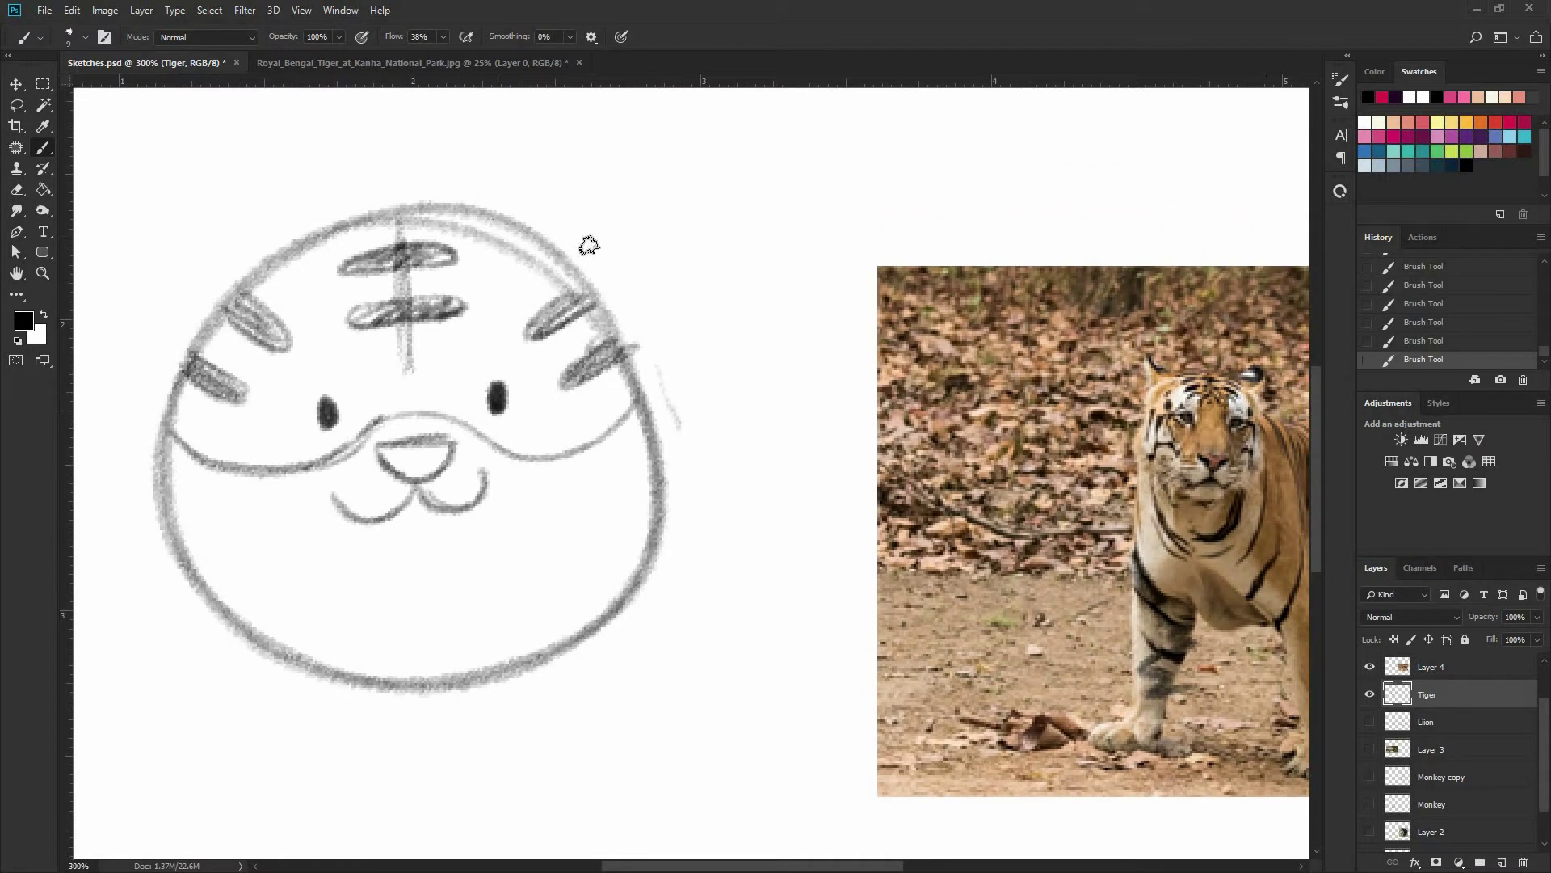
{"action": "mouse_move", "coordinate": [552, 251]}
{"action": "left_mouse_down"}
{"action": "mouse_move", "coordinate": [635, 290]}
{"action": "mouse_move", "coordinate": [603, 229]}
{"action": "mouse_move", "coordinate": [629, 241]}
{"action": "mouse_move", "coordinate": [552, 251]}
{"action": "mouse_move", "coordinate": [610, 263]}
{"action": "mouse_move", "coordinate": [598, 306]}
{"action": "left_mouse_up"}
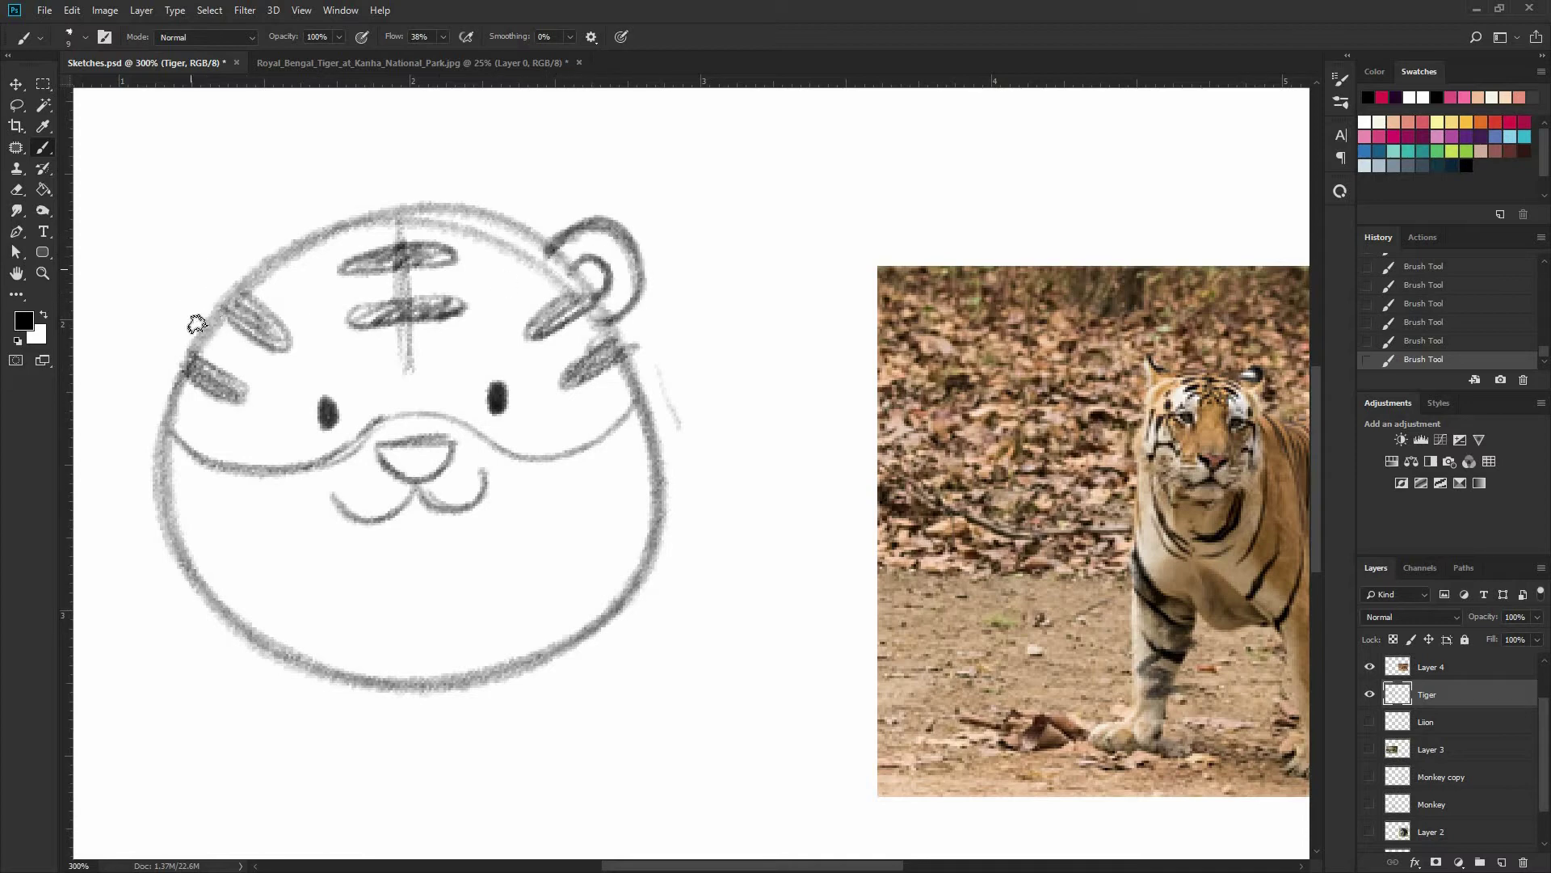
{"action": "mouse_move", "coordinate": [194, 317]}
{"action": "left_mouse_down"}
{"action": "mouse_move", "coordinate": [172, 266]}
{"action": "mouse_move", "coordinate": [279, 258]}
{"action": "mouse_move", "coordinate": [220, 291]}
{"action": "mouse_move", "coordinate": [217, 261]}
{"action": "mouse_move", "coordinate": [250, 270]}
{"action": "mouse_move", "coordinate": [226, 312]}
{"action": "mouse_move", "coordinate": [280, 295]}
{"action": "mouse_move", "coordinate": [235, 335]}
{"action": "left_mouse_up"}
{"action": "left_click", "coordinate": [1424, 321]}
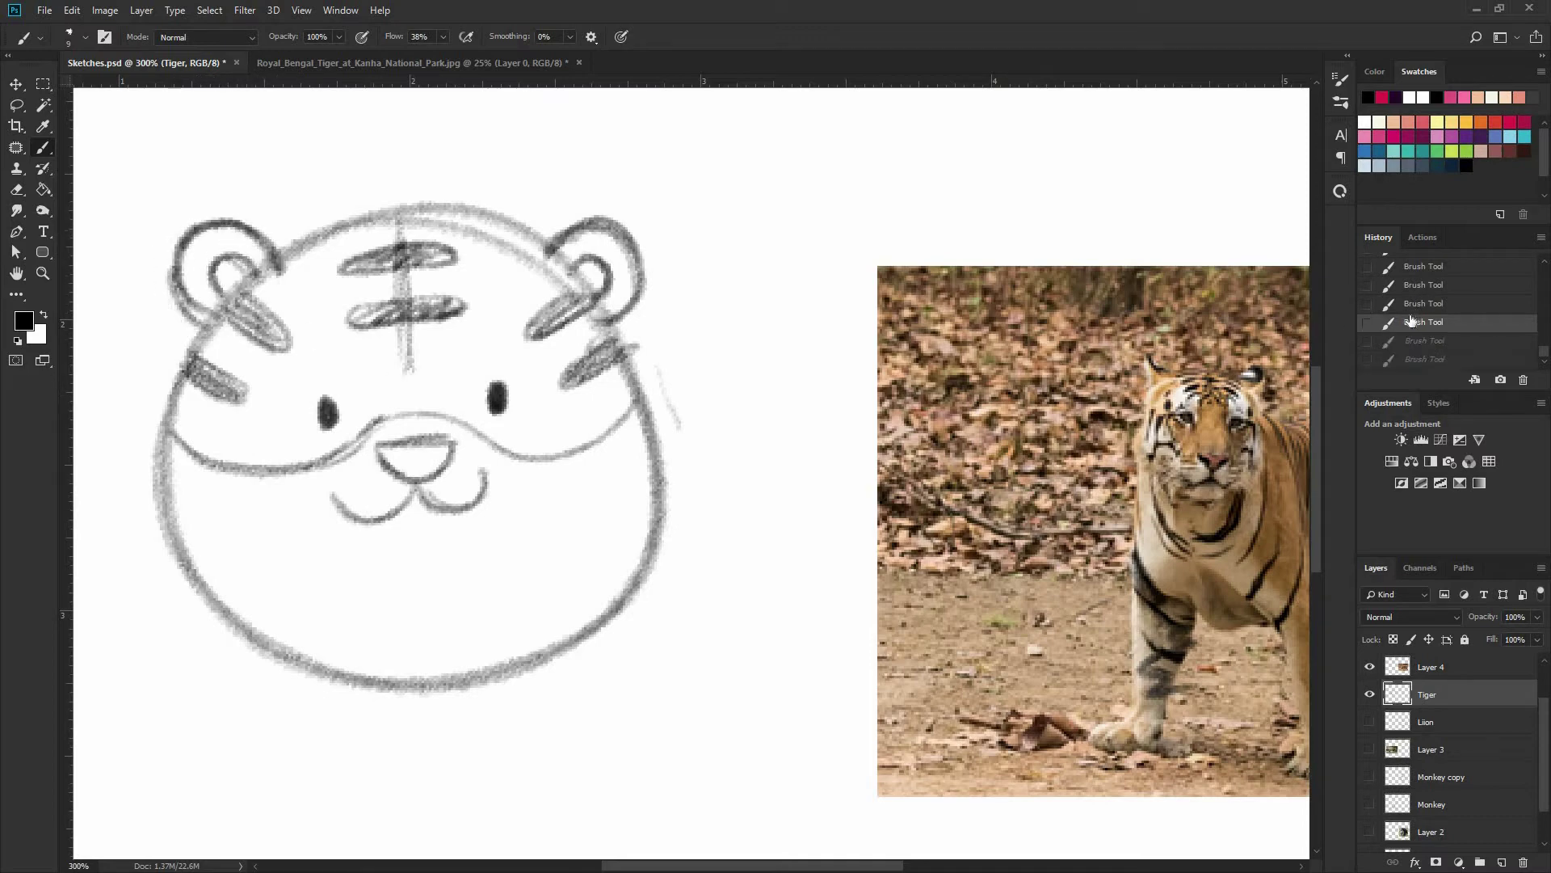
{"action": "left_click", "coordinate": [1424, 303]}
{"action": "left_click", "coordinate": [1424, 322]}
Draw an oval cheek on each side of the tiger's mouth.
{"action": "mouse_move", "coordinate": [416, 623]}
{"action": "left_mouse_down"}
{"action": "mouse_move", "coordinate": [653, 408]}
{"action": "mouse_move", "coordinate": [803, 373]}
{"action": "mouse_move", "coordinate": [725, 409]}
{"action": "left_mouse_up"}
{"action": "left_click_drag", "start_coordinate": [529, 329], "coordinate": [534, 322]}
{"action": "left_click_drag", "start_coordinate": [812, 296], "coordinate": [808, 297]}
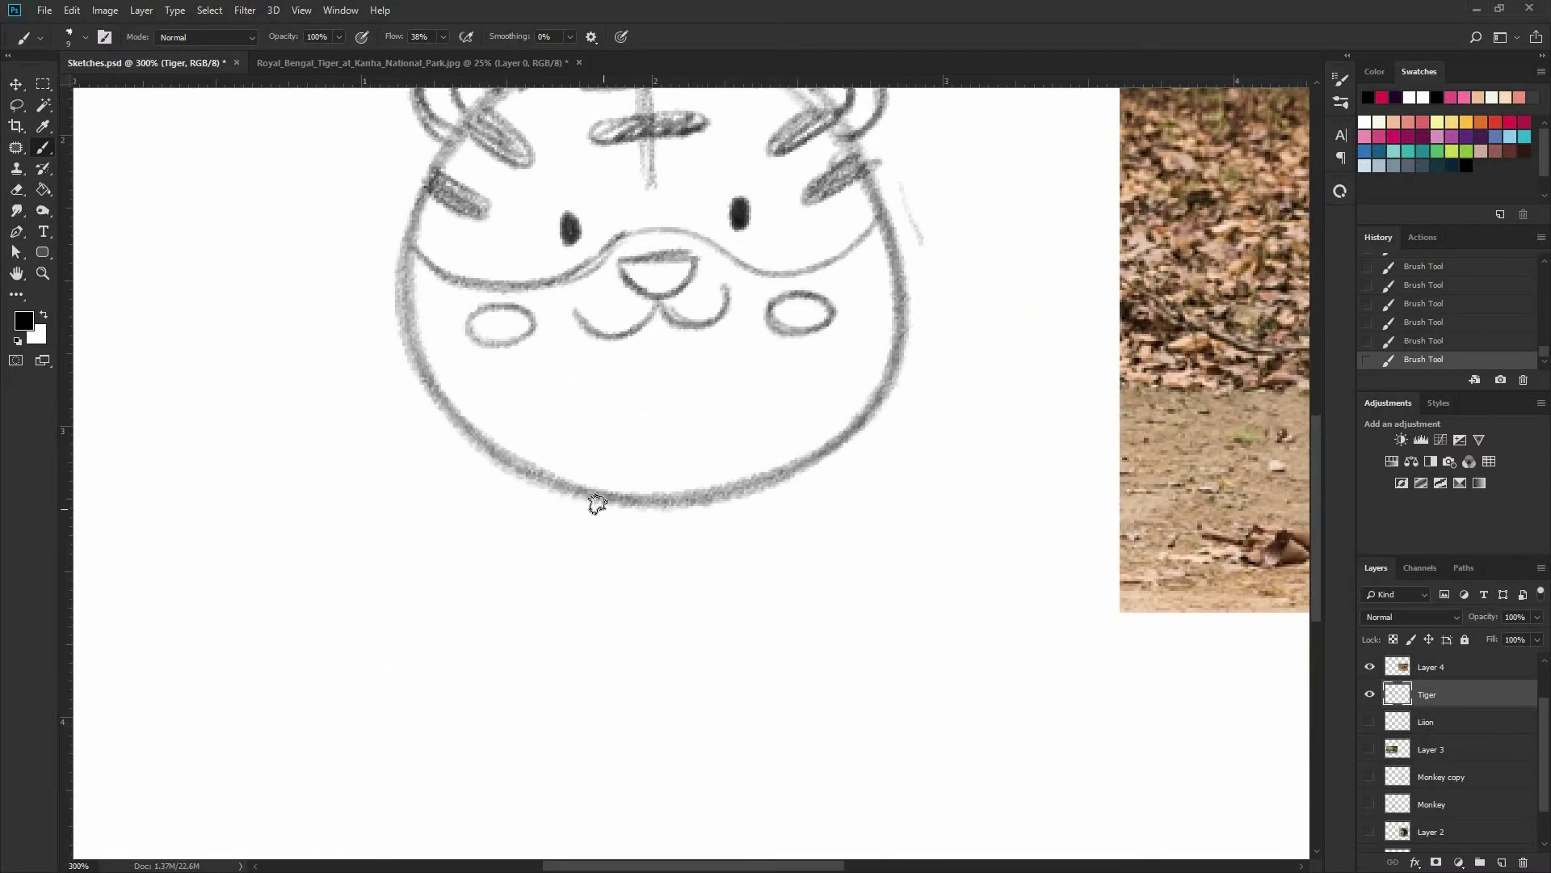
Sketch the tiger's small seated body under the head, with two front legs and rounded front and hind paws.
{"action": "mouse_move", "coordinate": [602, 507]}
{"action": "left_mouse_down"}
{"action": "mouse_move", "coordinate": [597, 606]}
{"action": "mouse_move", "coordinate": [621, 585]}
{"action": "mouse_move", "coordinate": [590, 576]}
{"action": "mouse_move", "coordinate": [618, 605]}
{"action": "mouse_move", "coordinate": [647, 568]}
{"action": "mouse_move", "coordinate": [645, 535]}
{"action": "left_mouse_up"}
{"action": "mouse_move", "coordinate": [719, 503]}
{"action": "left_mouse_down"}
{"action": "mouse_move", "coordinate": [724, 603]}
{"action": "mouse_move", "coordinate": [690, 589]}
{"action": "mouse_move", "coordinate": [691, 527]}
{"action": "mouse_move", "coordinate": [609, 560]}
{"action": "mouse_move", "coordinate": [623, 531]}
{"action": "mouse_move", "coordinate": [614, 568]}
{"action": "left_mouse_up"}
{"action": "key", "text": "e"}
{"action": "key", "text": "b"}
{"action": "mouse_move", "coordinate": [610, 505]}
{"action": "left_mouse_down"}
{"action": "mouse_move", "coordinate": [616, 575]}
{"action": "mouse_move", "coordinate": [574, 603]}
{"action": "mouse_move", "coordinate": [650, 596]}
{"action": "left_mouse_up"}
{"action": "mouse_move", "coordinate": [647, 534]}
{"action": "left_mouse_down"}
{"action": "mouse_move", "coordinate": [653, 600]}
{"action": "mouse_move", "coordinate": [582, 614]}
{"action": "mouse_move", "coordinate": [613, 576]}
{"action": "mouse_move", "coordinate": [644, 574]}
{"action": "mouse_move", "coordinate": [655, 604]}
{"action": "mouse_move", "coordinate": [723, 584]}
{"action": "mouse_move", "coordinate": [736, 564]}
{"action": "mouse_move", "coordinate": [719, 552]}
{"action": "mouse_move", "coordinate": [773, 548]}
{"action": "mouse_move", "coordinate": [796, 588]}
{"action": "mouse_move", "coordinate": [764, 600]}
{"action": "left_mouse_up"}
{"action": "mouse_move", "coordinate": [606, 527]}
{"action": "left_mouse_down"}
{"action": "mouse_move", "coordinate": [543, 597]}
{"action": "mouse_move", "coordinate": [586, 604]}
{"action": "left_mouse_up"}
{"action": "left_click_drag", "start_coordinate": [800, 567], "coordinate": [778, 605]}
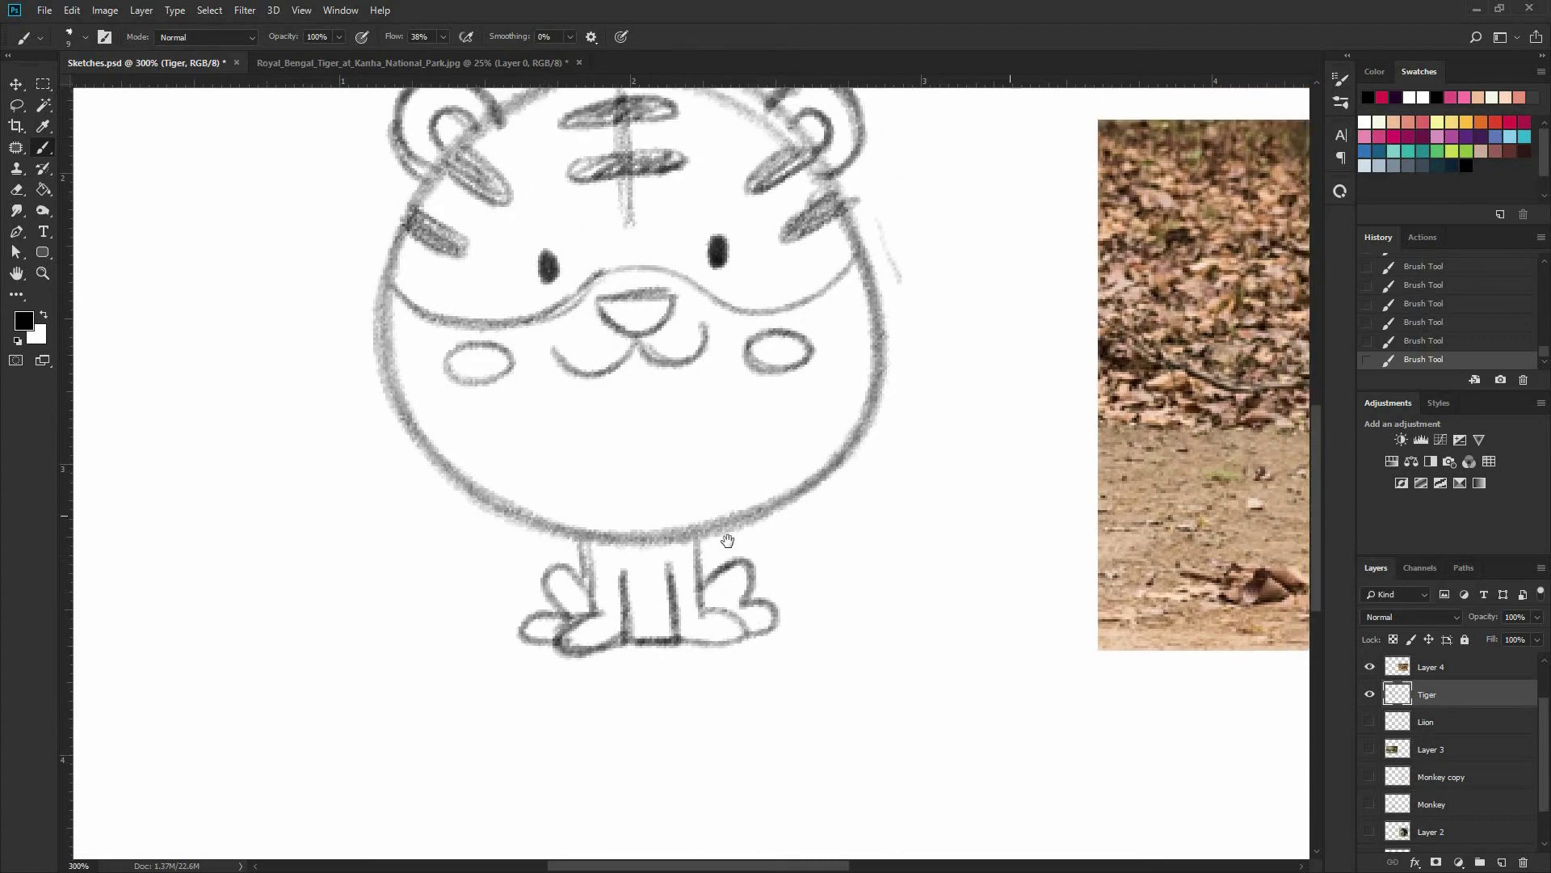
Draw a curled tail behind the tiger's hind leg and fill it with dark stripes.
{"action": "left_click_drag", "start_coordinate": [728, 541], "coordinate": [654, 526]}
{"action": "left_click_drag", "start_coordinate": [779, 549], "coordinate": [783, 602]}
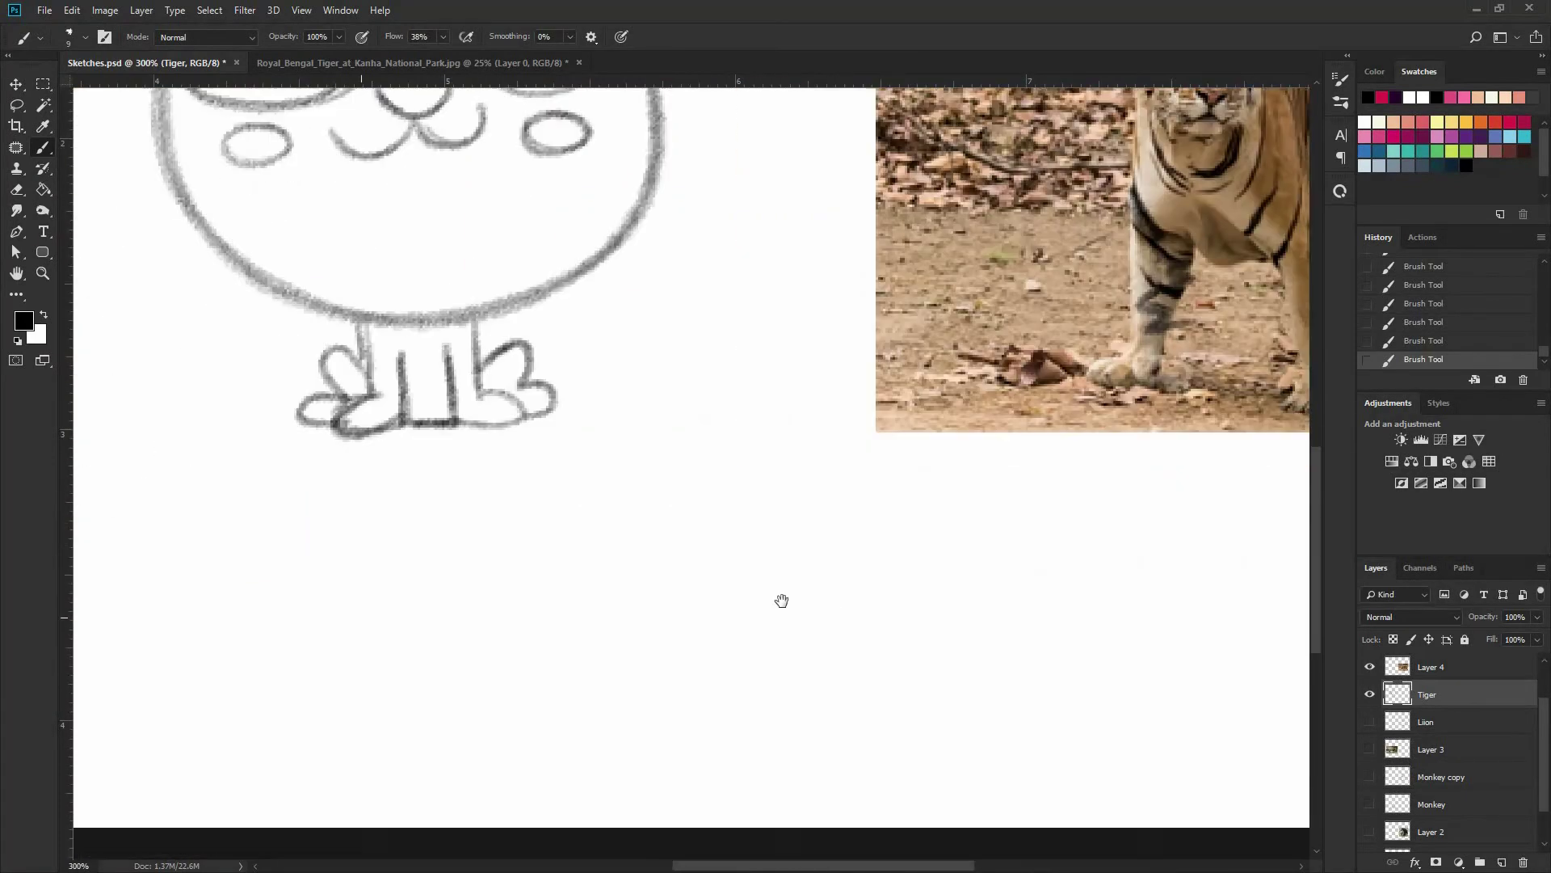
{"action": "left_click_drag", "start_coordinate": [599, 332], "coordinate": [646, 374]}
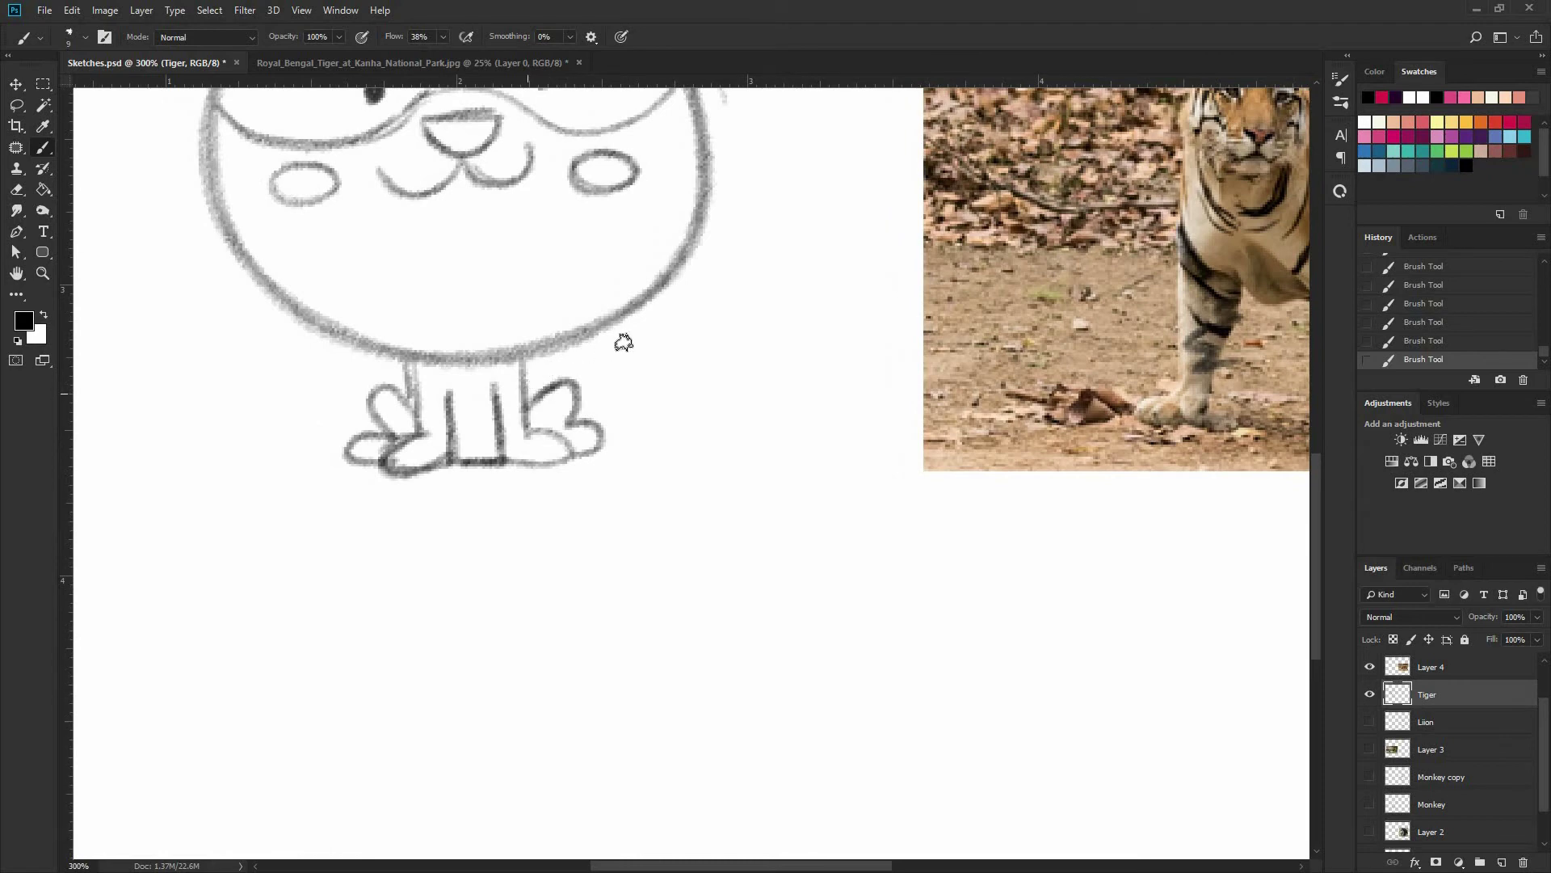
{"action": "mouse_move", "coordinate": [529, 392]}
{"action": "left_mouse_down"}
{"action": "mouse_move", "coordinate": [634, 345]}
{"action": "mouse_move", "coordinate": [651, 390]}
{"action": "left_mouse_up"}
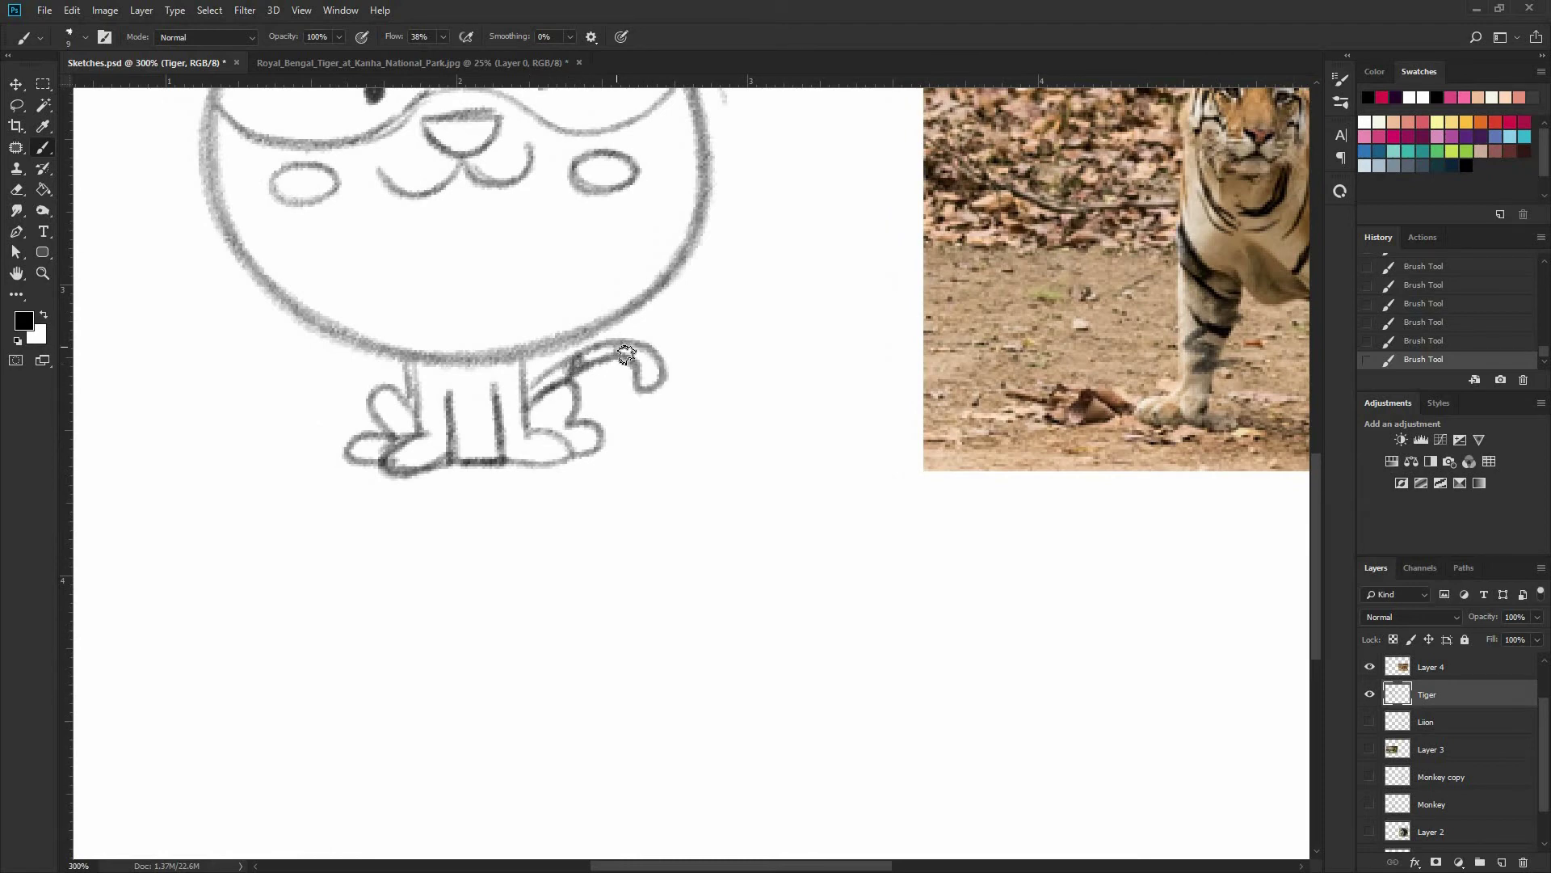
{"action": "left_click_drag", "start_coordinate": [623, 344], "coordinate": [643, 376]}
{"action": "left_click_drag", "start_coordinate": [540, 376], "coordinate": [547, 388]}
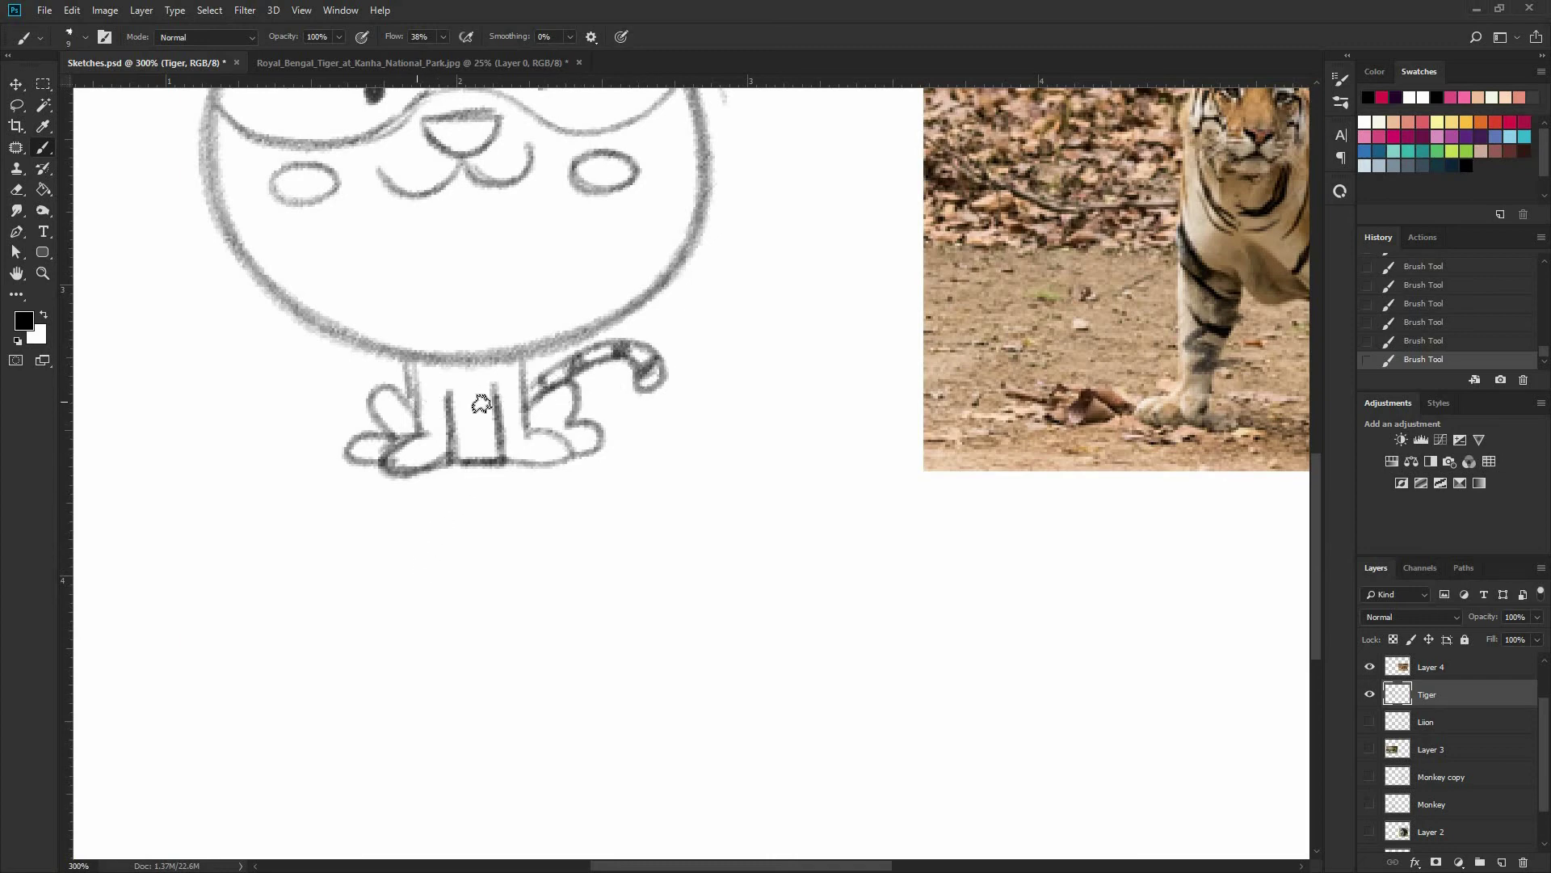
Add short stripes to the tiger's legs and shade in its nose.
{"action": "mouse_move", "coordinate": [502, 399]}
{"action": "left_mouse_down"}
{"action": "mouse_move", "coordinate": [522, 398]}
{"action": "mouse_move", "coordinate": [511, 426]}
{"action": "left_mouse_up"}
{"action": "left_click_drag", "start_coordinate": [417, 427], "coordinate": [431, 423]}
{"action": "key", "text": "space"}
{"action": "left_click_drag", "start_coordinate": [712, 414], "coordinate": [801, 591]}
{"action": "key", "text": "ctrl+minus"}
{"action": "key", "text": "ctrl+minus"}
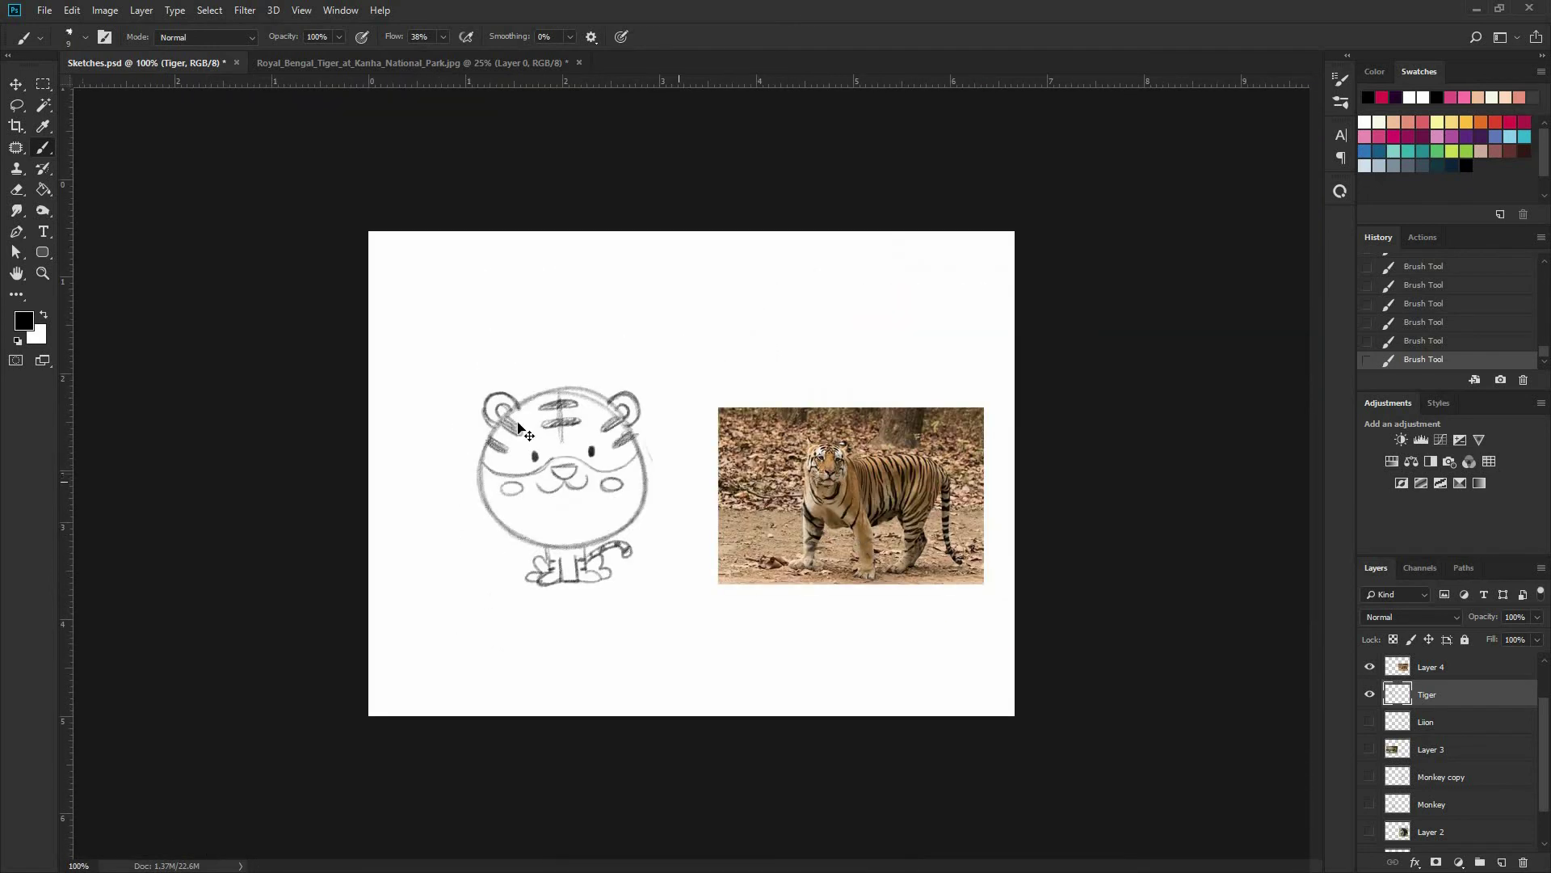
{"action": "key", "text": "ctrl+plus"}
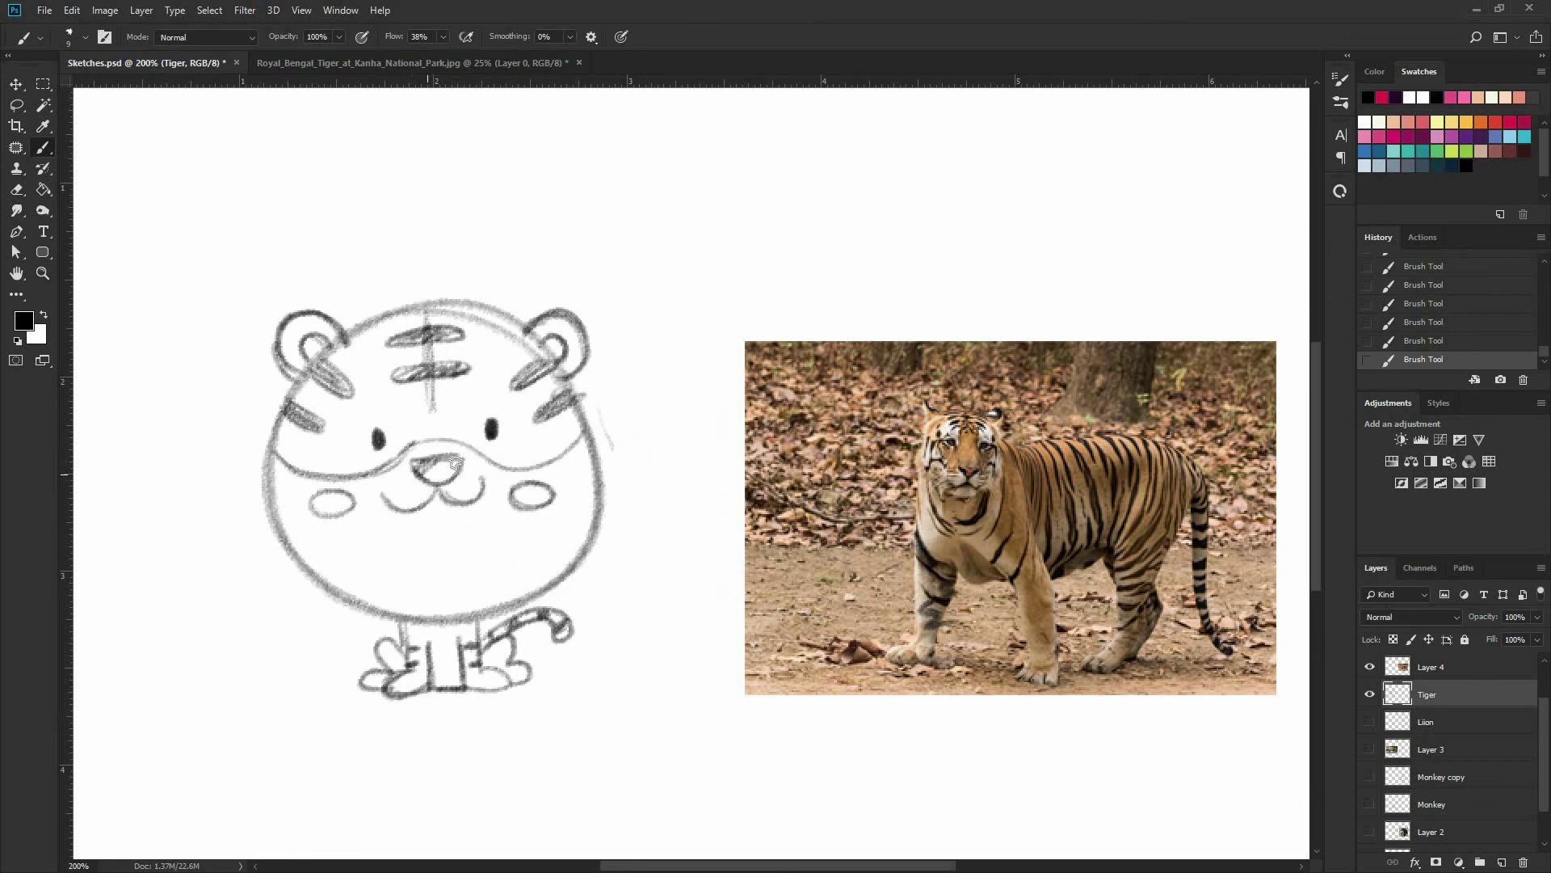
{"action": "key", "text": "ctrl+minus"}
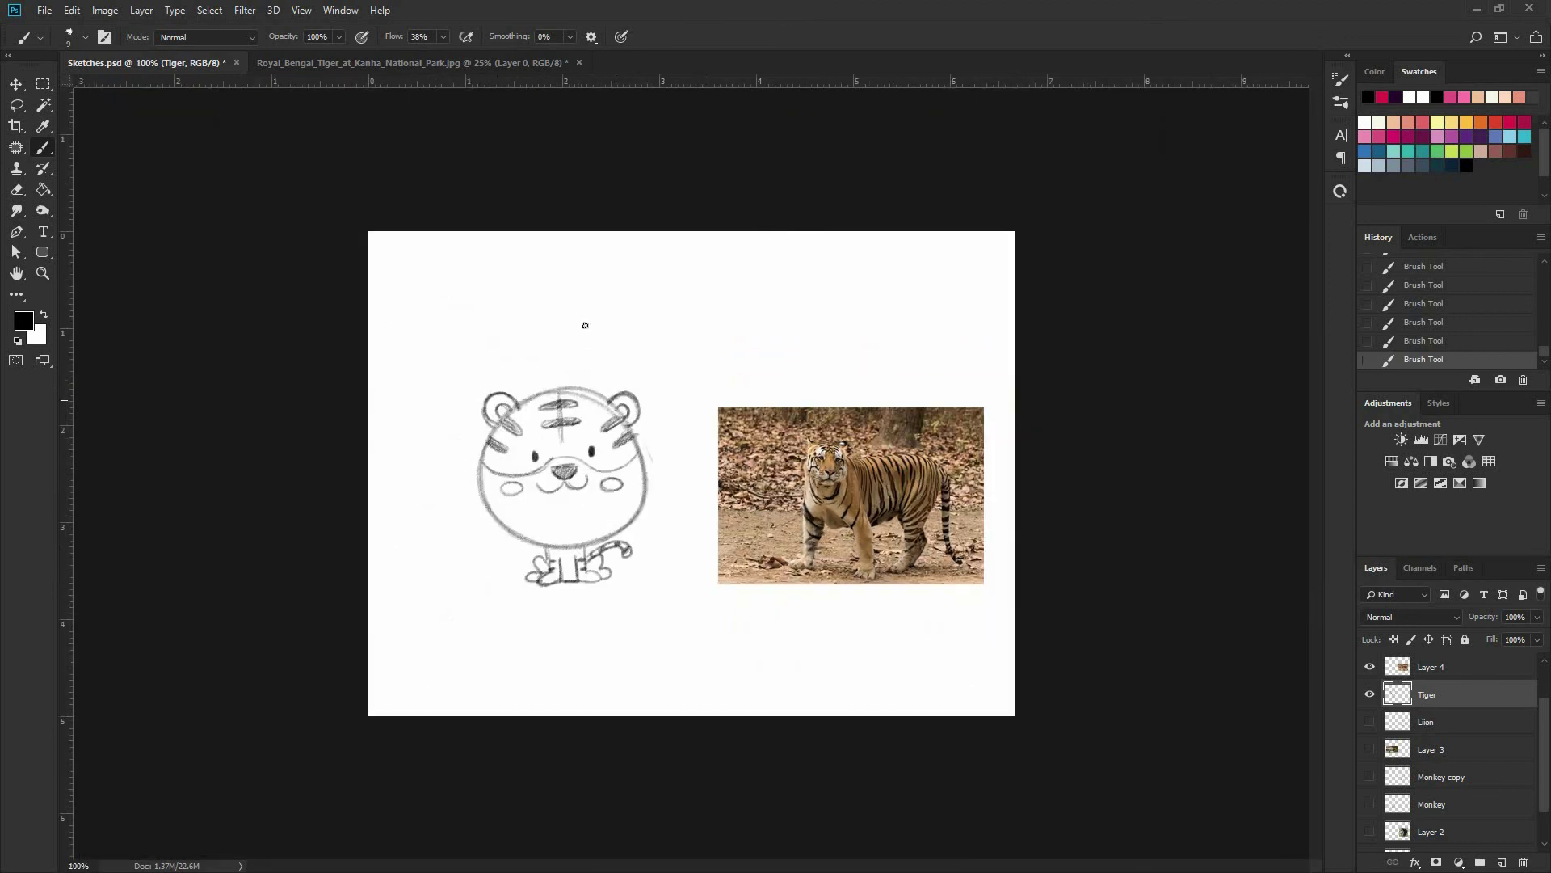